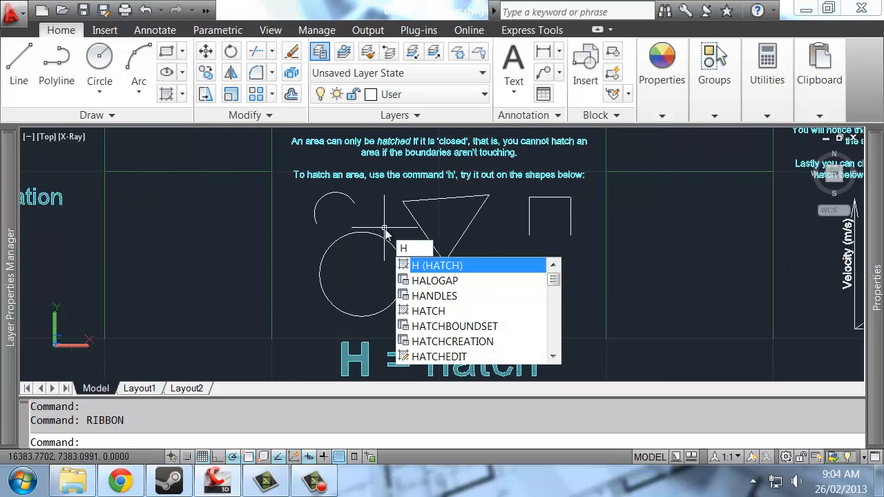
# Step: Hatch the circle, the triangle and the irregular closed shape with the ANSI37 pattern
pyautogui.press('Return')
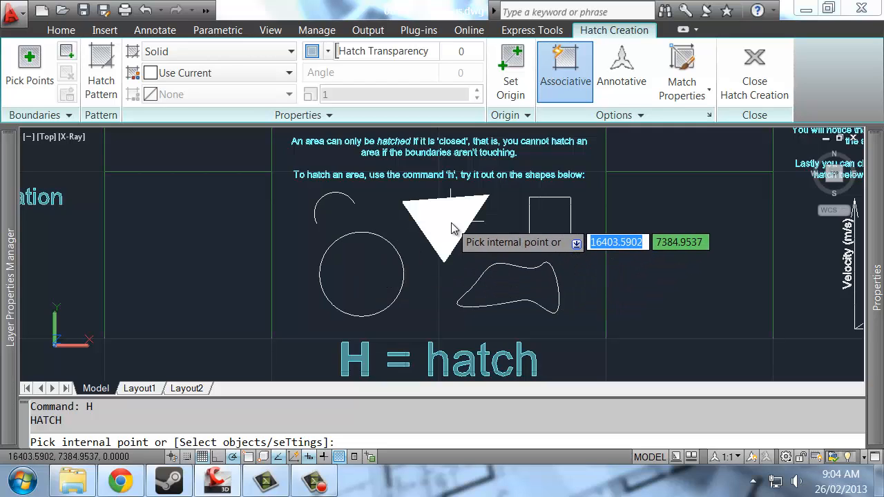
pyautogui.click(248, 56)
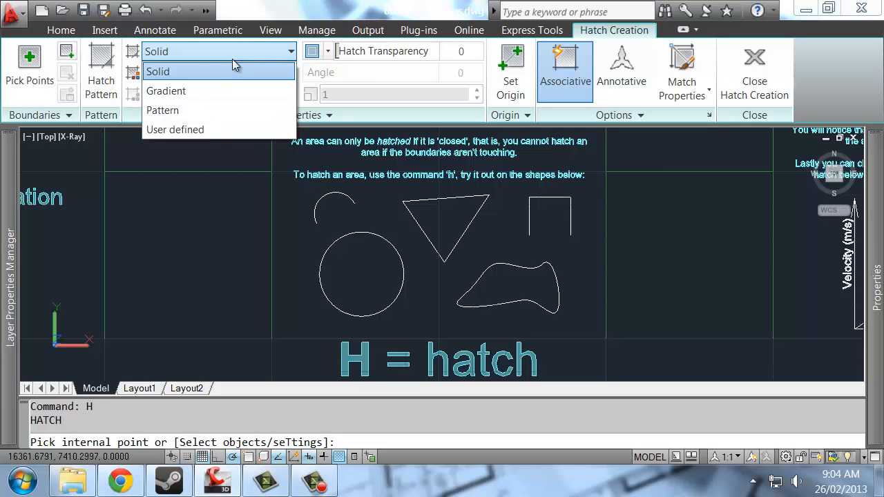
pyautogui.click(236, 48)
pyautogui.click(101, 74)
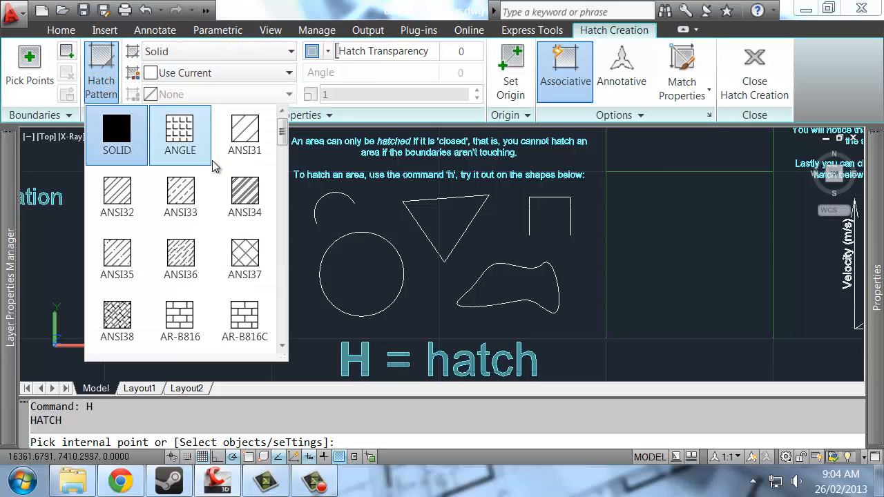
pyautogui.scroll(-1, 223, 279)
pyautogui.scroll(1, 228, 272)
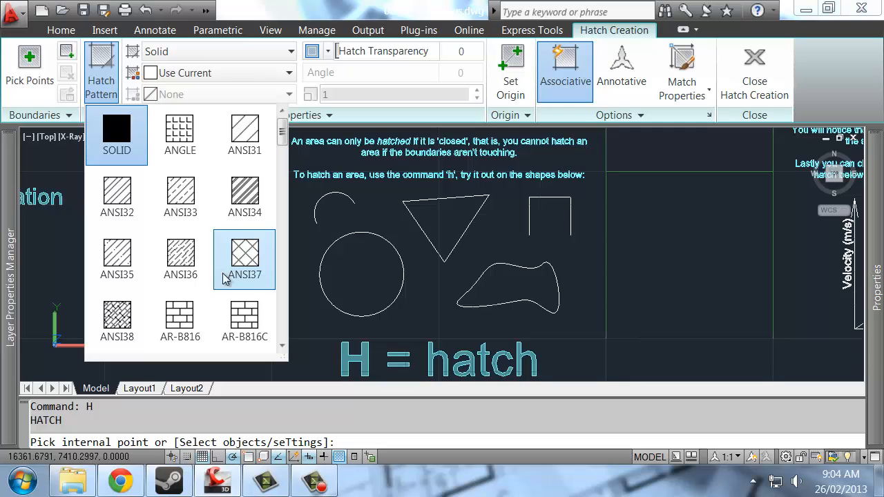
pyautogui.click(250, 264)
pyautogui.click(365, 283)
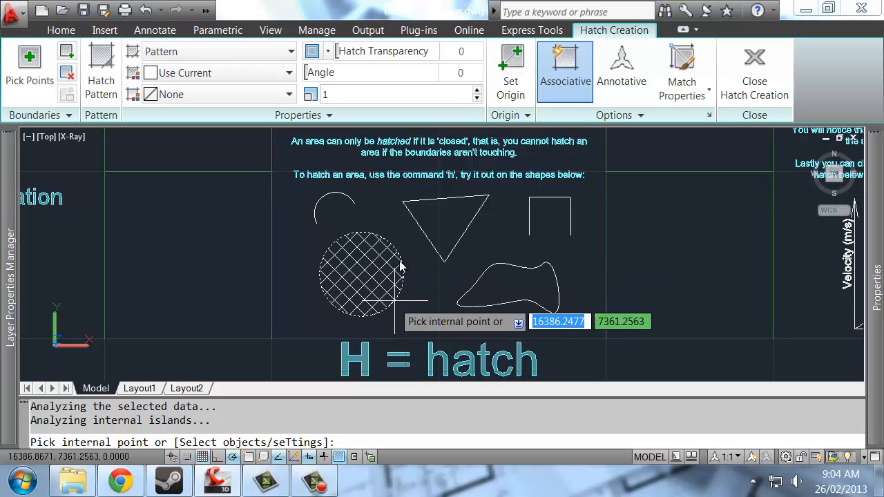
pyautogui.click(454, 243)
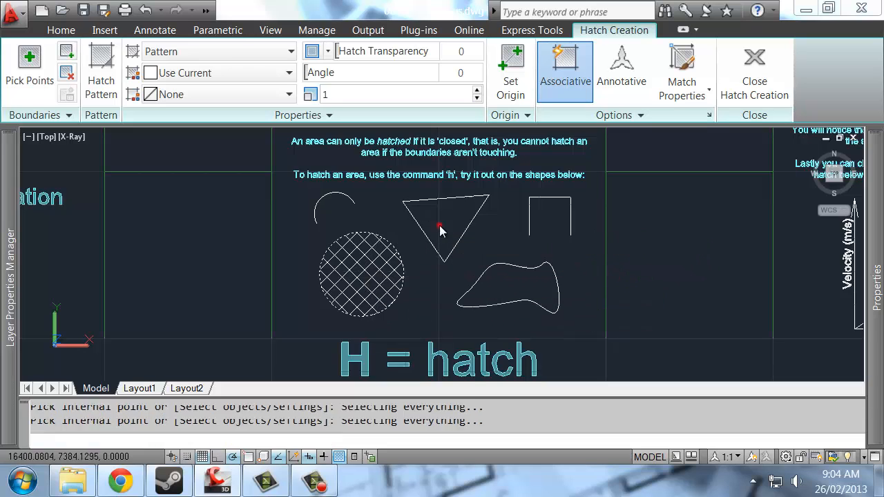
pyautogui.click(526, 290)
# Step: Try to hatch the open three-sided square as well, and finish the hatch command
pyautogui.click(557, 215)
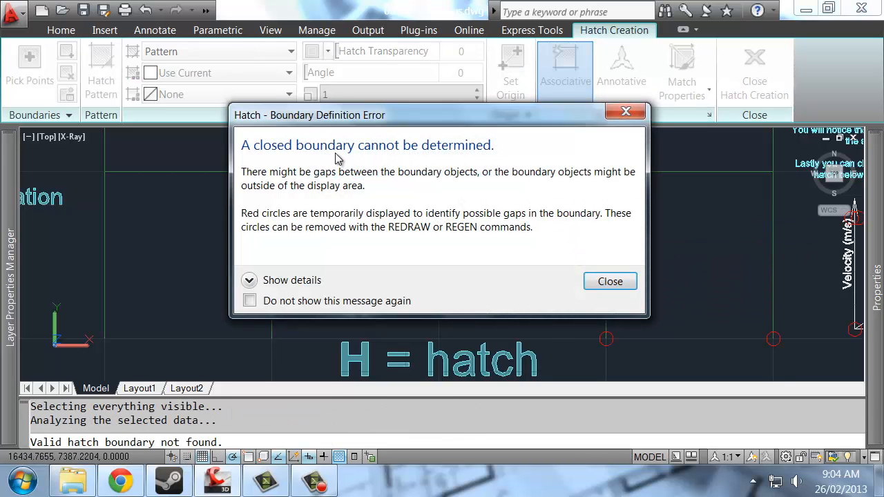
pyautogui.click(601, 281)
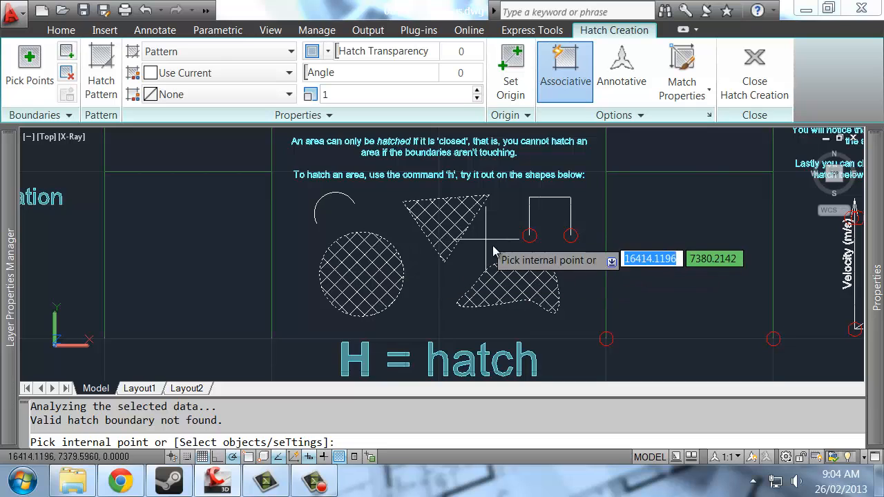
pyautogui.press('Return')
# Step: Regenerate the drawing to clear the red gap markers around the open square
pyautogui.moveTo(546, 262)
pyautogui.mouseDown(button='middle')
pyautogui.moveTo(454, 246)
pyautogui.moveTo(450, 228)
pyautogui.moveTo(389, 237)
pyautogui.mouseUp(button='middle')
pyautogui.scroll(2, 449, 223)
pyautogui.scroll(2, 449, 228)
pyautogui.scroll(-1, 442, 223)
pyautogui.write('RE')
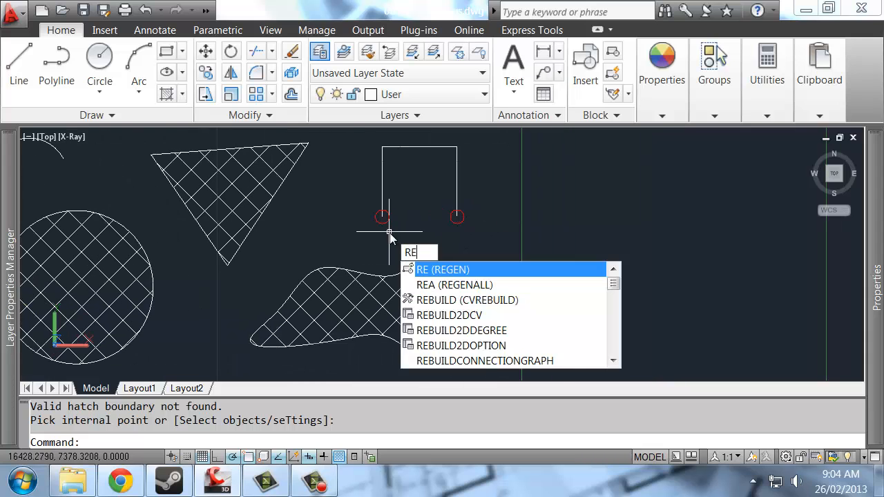
pyautogui.press('Return')
# Step: Examine the hatch pattern exercise with its instructions and the velocity-time graph
pyautogui.scroll(-4, 467, 249)
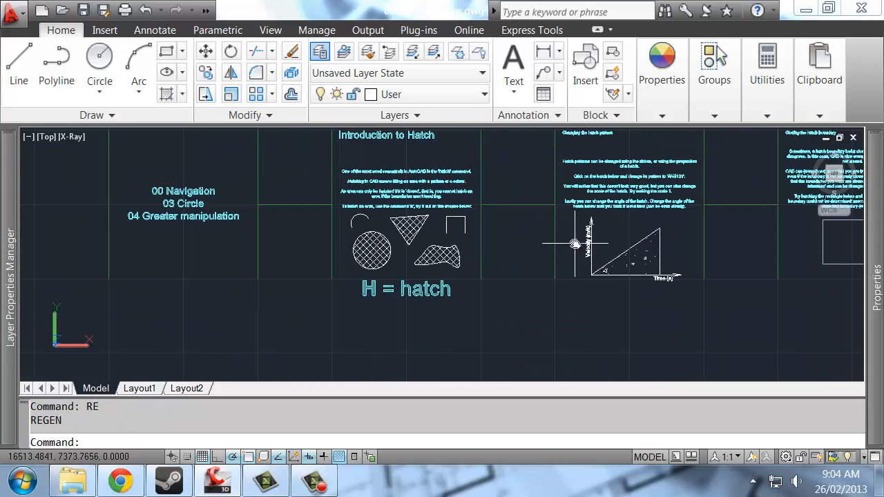
pyautogui.moveTo(575, 244); pyautogui.dragTo(317, 205, button='middle')
pyautogui.scroll(3, 415, 232)
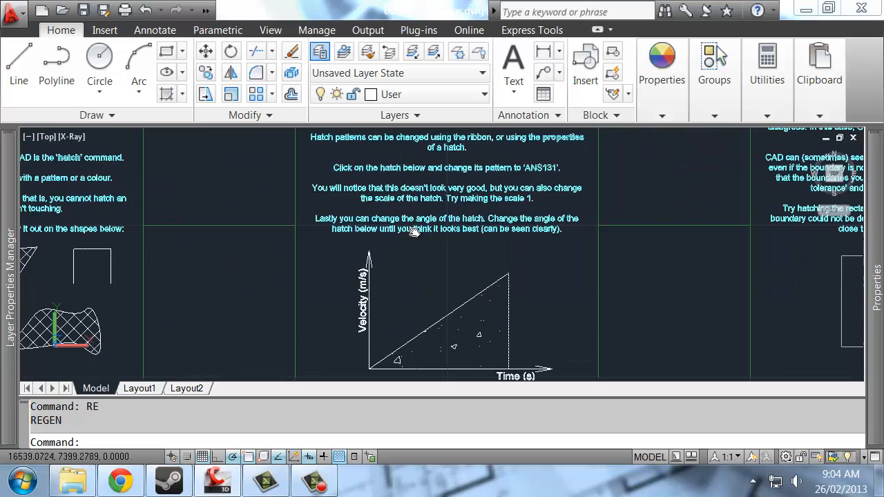
pyautogui.moveTo(433, 281)
pyautogui.mouseDown(button='middle')
pyautogui.moveTo(398, 200)
pyautogui.moveTo(392, 204)
pyautogui.mouseUp(button='middle')
pyautogui.scroll(2, 438, 268)
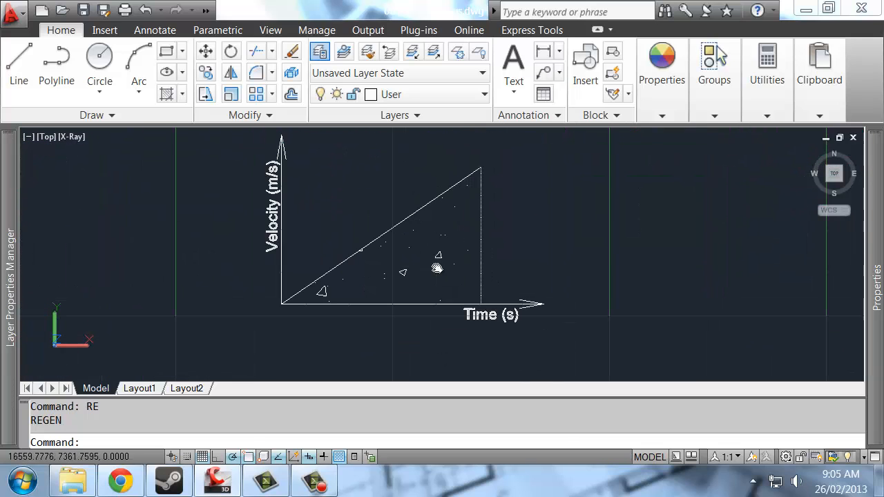
pyautogui.scroll(-3, 406, 219)
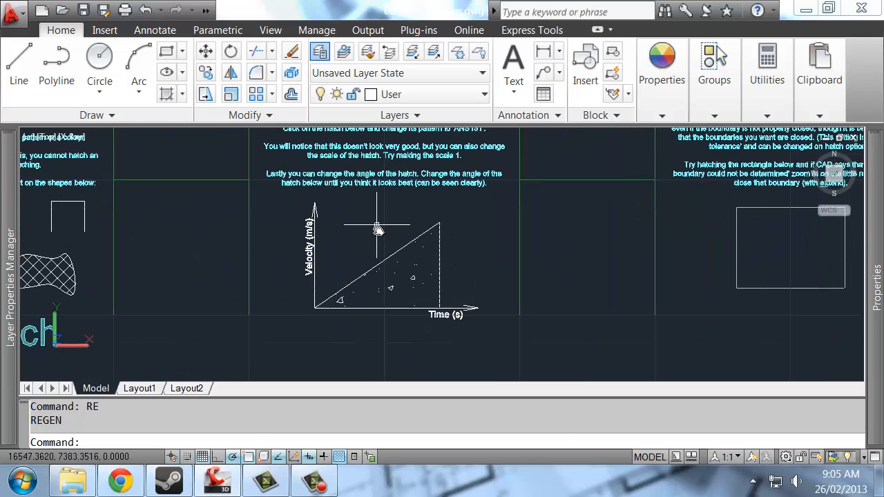
pyautogui.scroll(2, 384, 302)
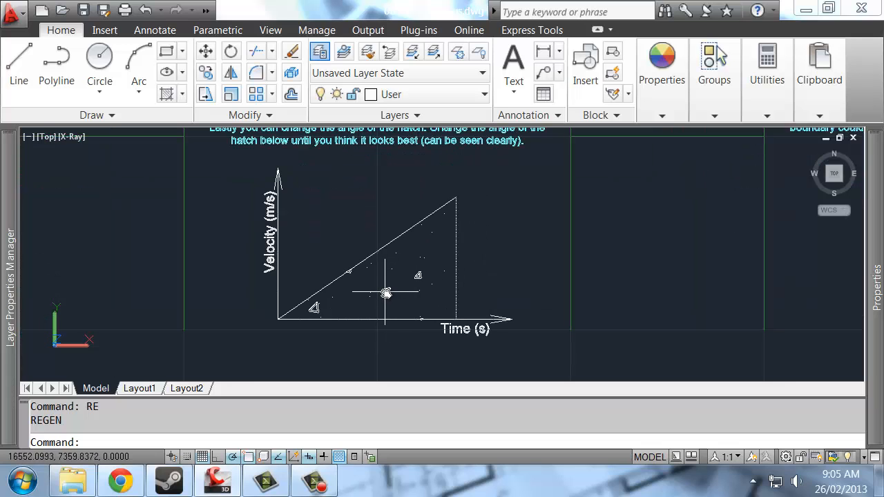
pyautogui.scroll(3, 385, 296)
pyautogui.scroll(-2, 369, 315)
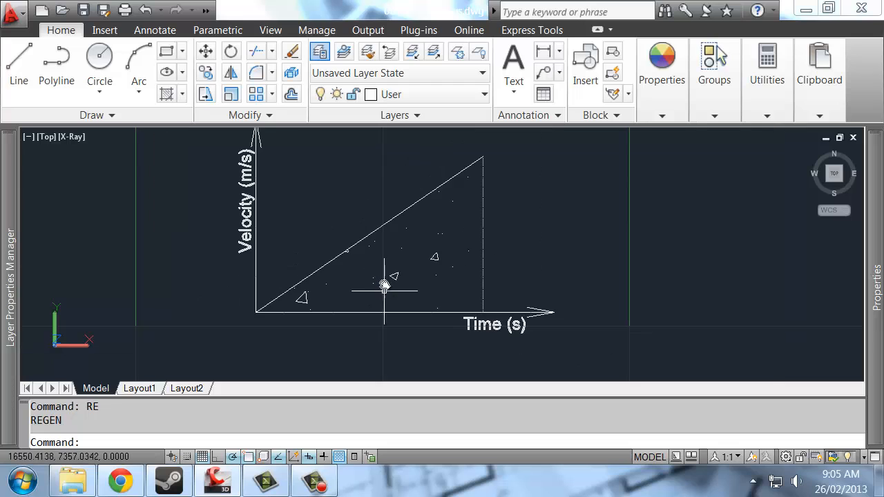
pyautogui.moveTo(385, 286); pyautogui.dragTo(356, 327, button='middle')
# Step: Change the pattern of the hatch under the velocity-time graph line to ANSI31
pyautogui.click(360, 318)
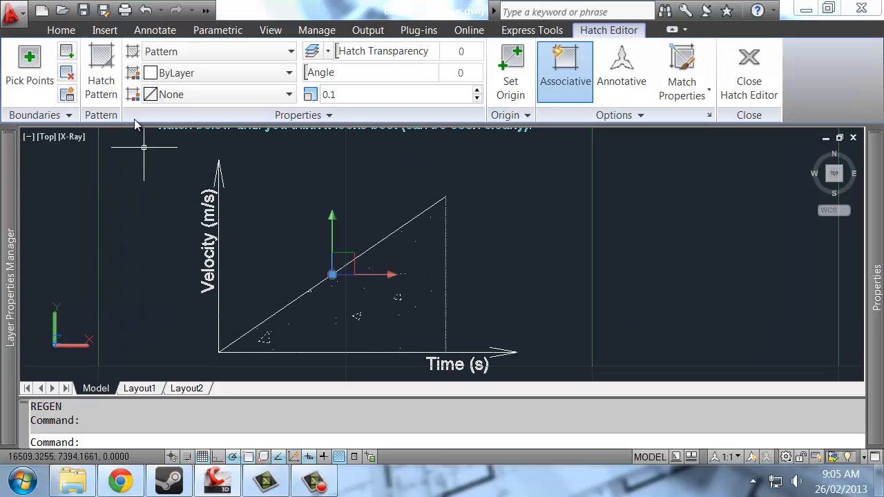
pyautogui.click(100, 81)
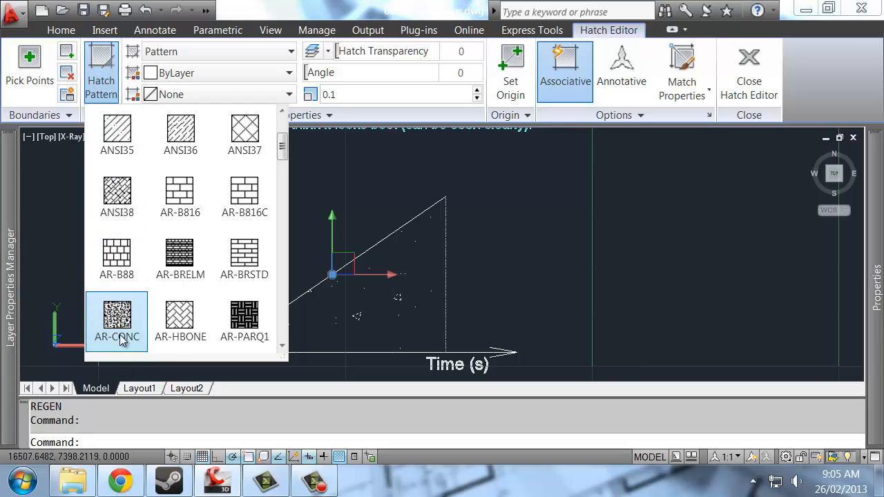
pyautogui.click(398, 206)
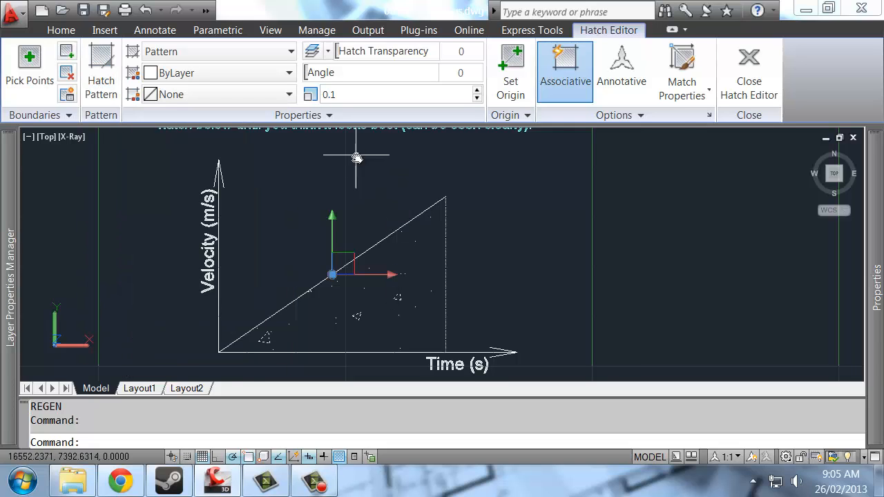
pyautogui.moveTo(357, 158); pyautogui.dragTo(413, 349, button='middle')
pyautogui.moveTo(527, 248); pyautogui.dragTo(518, 205, button='middle')
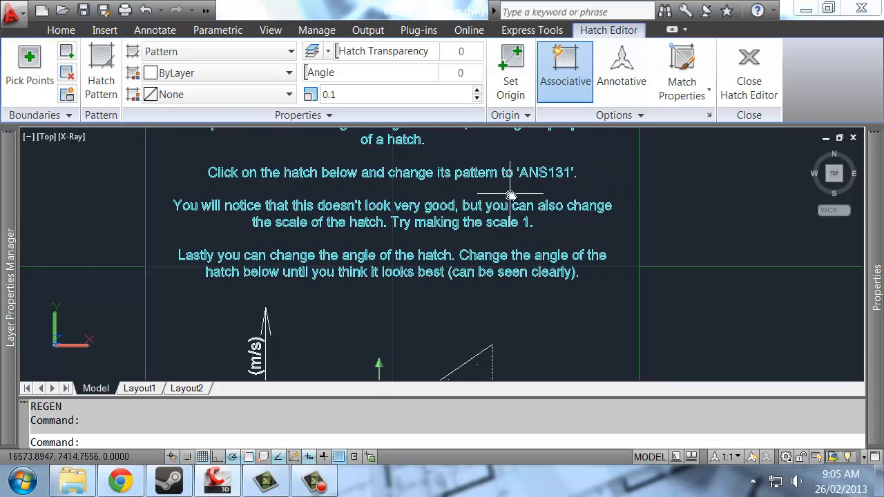
pyautogui.moveTo(556, 239)
pyautogui.mouseDown(button='middle')
pyautogui.moveTo(436, 258)
pyautogui.moveTo(434, 231)
pyautogui.mouseUp(button='middle')
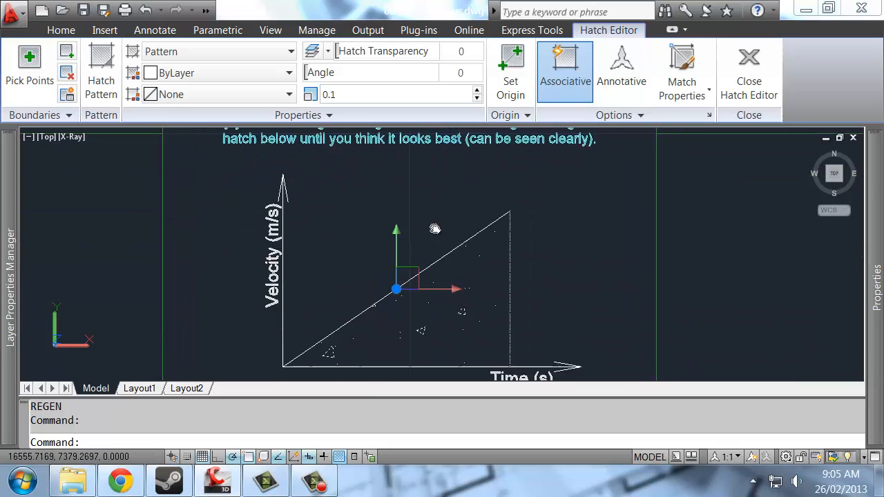
pyautogui.click(101, 69)
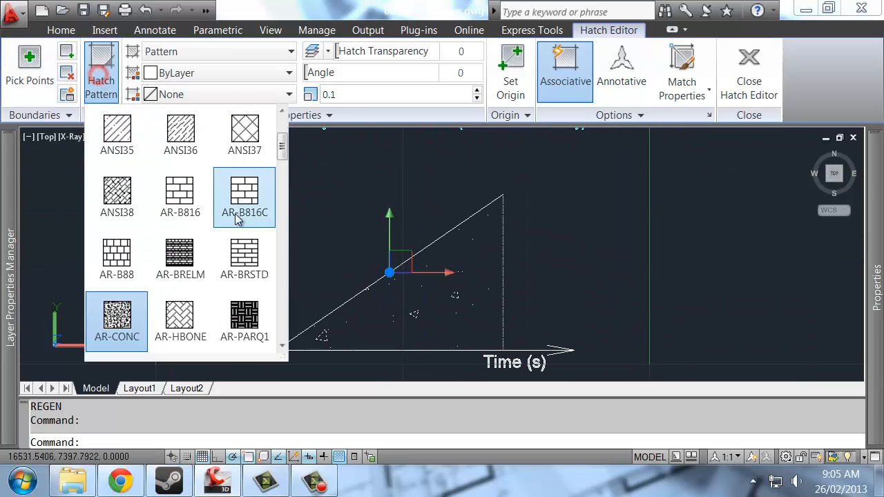
pyautogui.moveTo(283, 160); pyautogui.dragTo(282, 141)
pyautogui.click(245, 138)
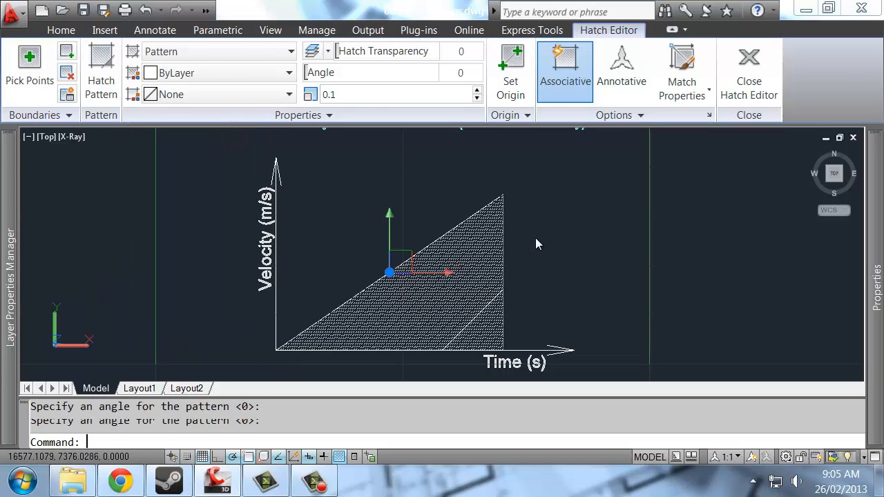
pyautogui.press('Escape')
# Step: Set the scale of the graph's hatch pattern to 1
pyautogui.moveTo(565, 239); pyautogui.dragTo(557, 293, button='middle')
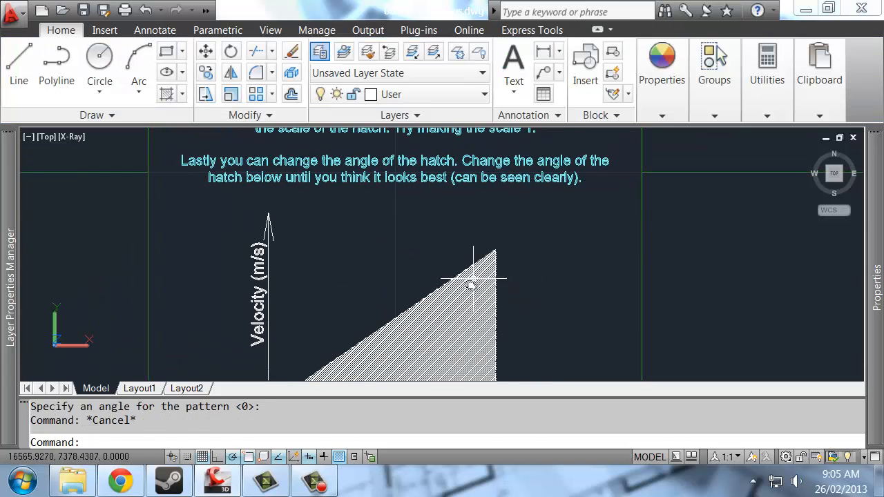
pyautogui.scroll(-3, 474, 279)
pyautogui.scroll(2, 448, 264)
pyautogui.moveTo(462, 264); pyautogui.dragTo(451, 196, button='middle')
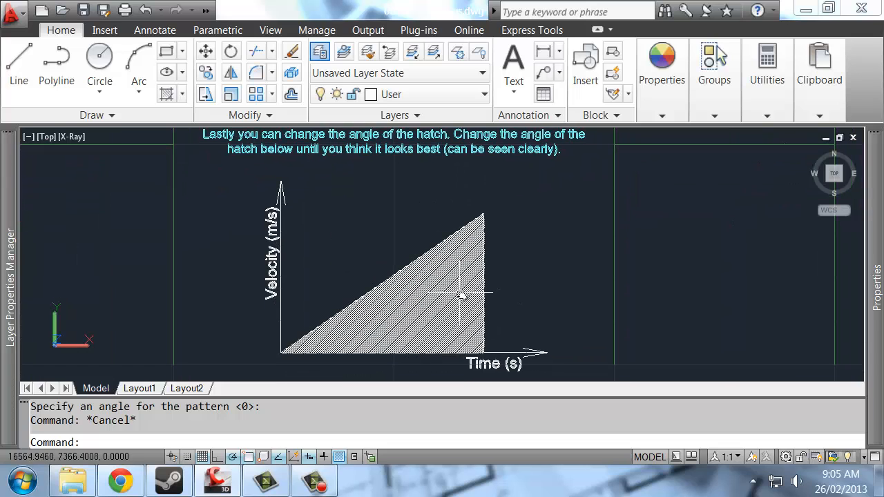
pyautogui.click(461, 294)
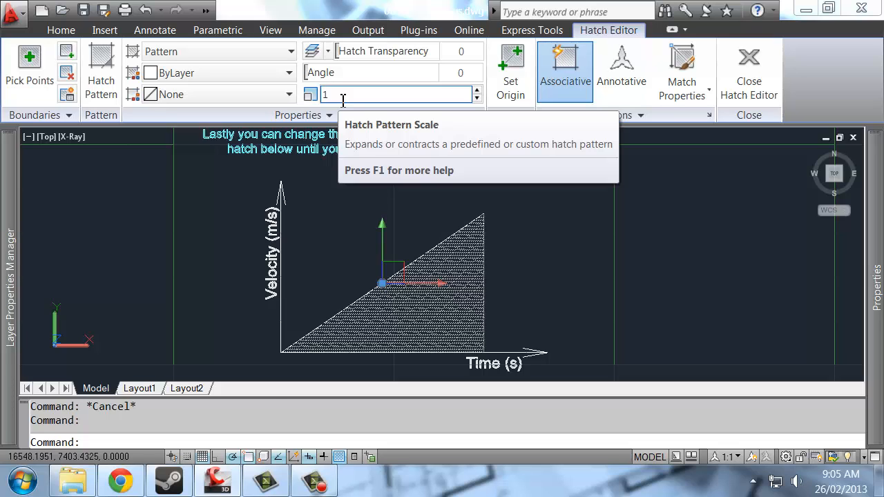
pyautogui.click(342, 96)
pyautogui.write('1')
pyautogui.press('Return')
pyautogui.press('Escape')
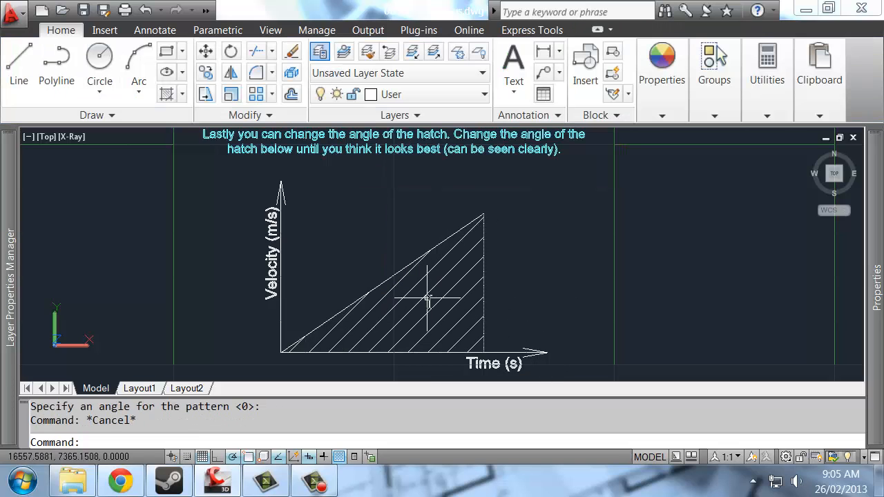
# Step: Review the pattern settings of the graph's hatch in its object properties, including the pattern name, without changing them
pyautogui.click(428, 299)
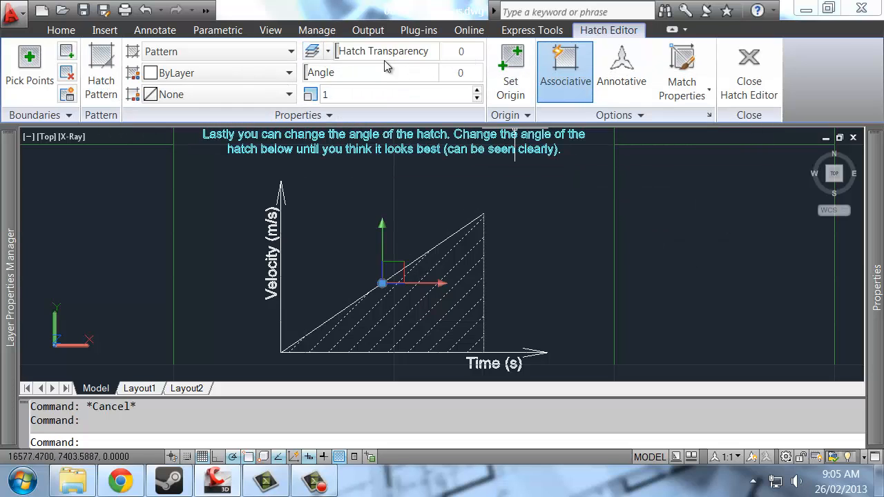
pyautogui.moveTo(881, 307)
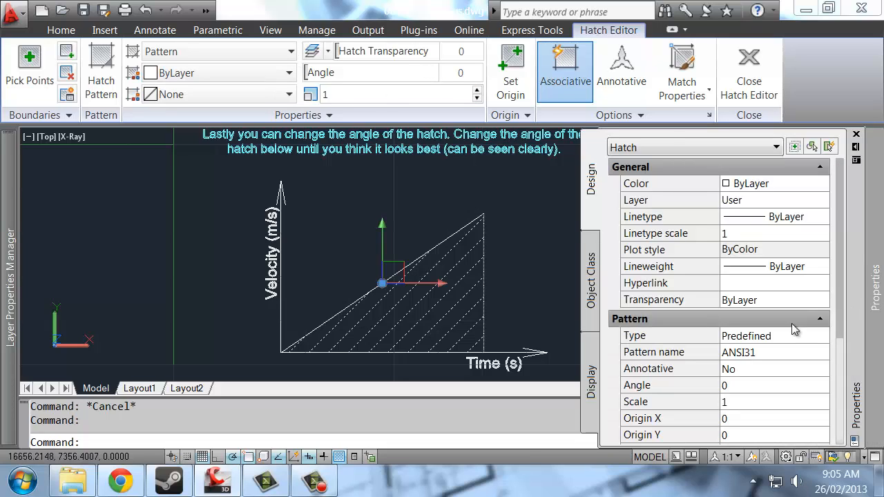
pyautogui.moveTo(836, 304); pyautogui.dragTo(845, 376)
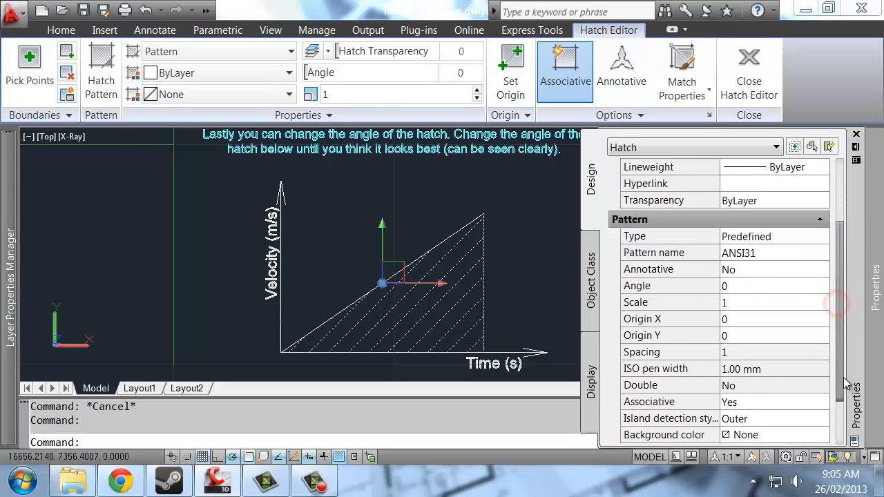
pyautogui.click(746, 253)
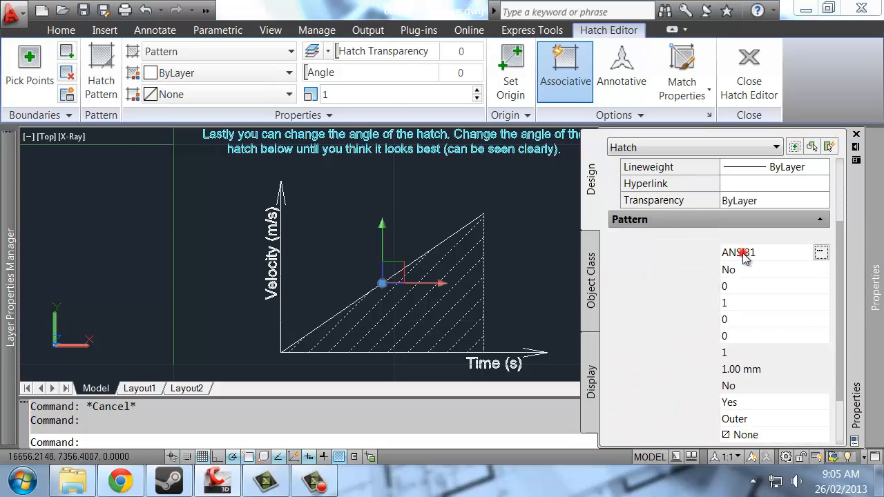
pyautogui.click(820, 252)
pyautogui.press('Escape')
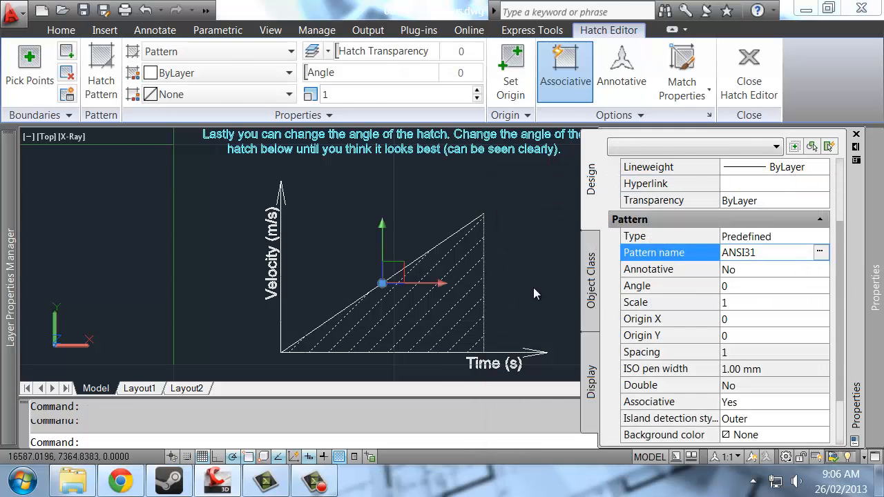
pyautogui.press('Escape')
# Step: Set the angle of the graph's hatch pattern to 90
pyautogui.click(456, 286)
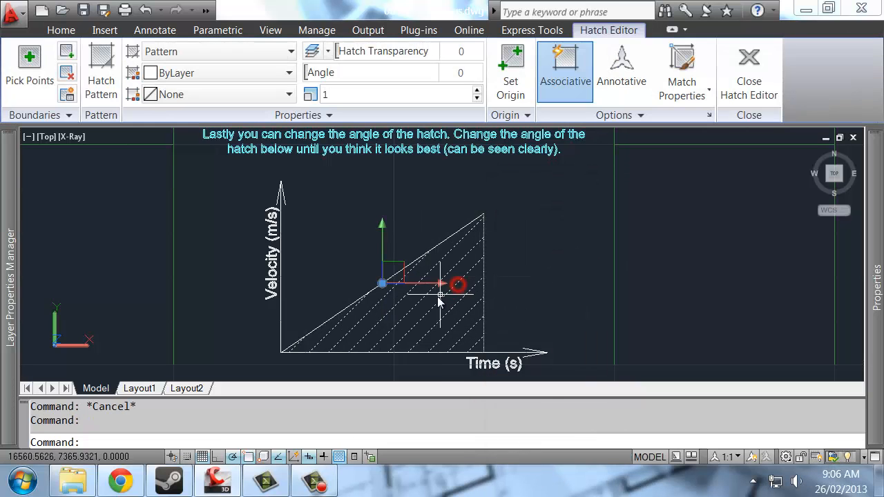
pyautogui.moveTo(566, 223)
pyautogui.mouseDown(button='middle')
pyautogui.moveTo(575, 212)
pyautogui.moveTo(572, 241)
pyautogui.mouseUp(button='middle')
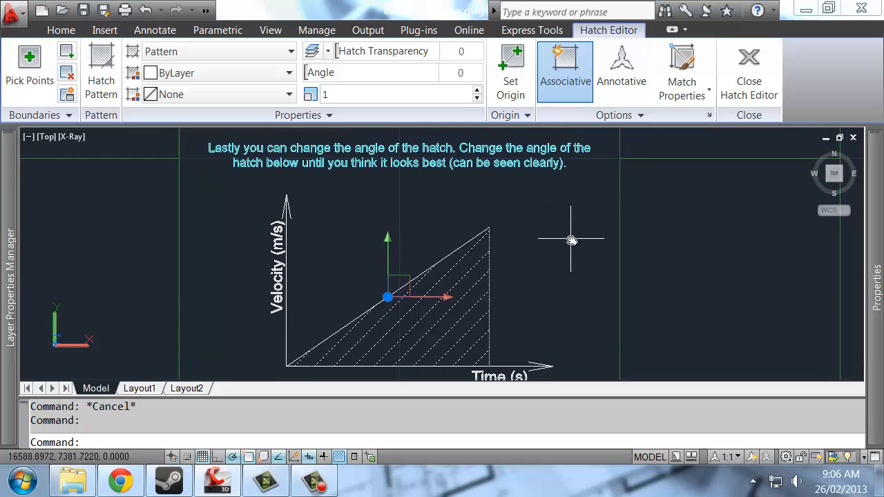
pyautogui.click(464, 72)
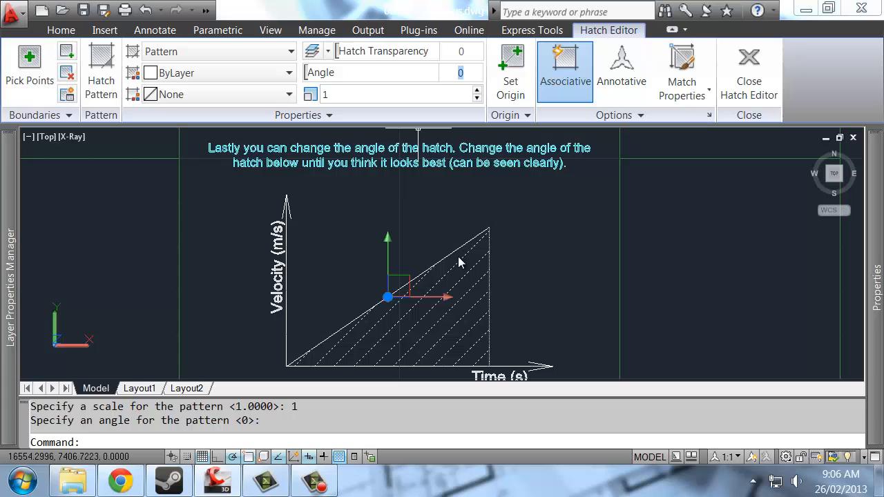
pyautogui.write('90')
pyautogui.press('Return')
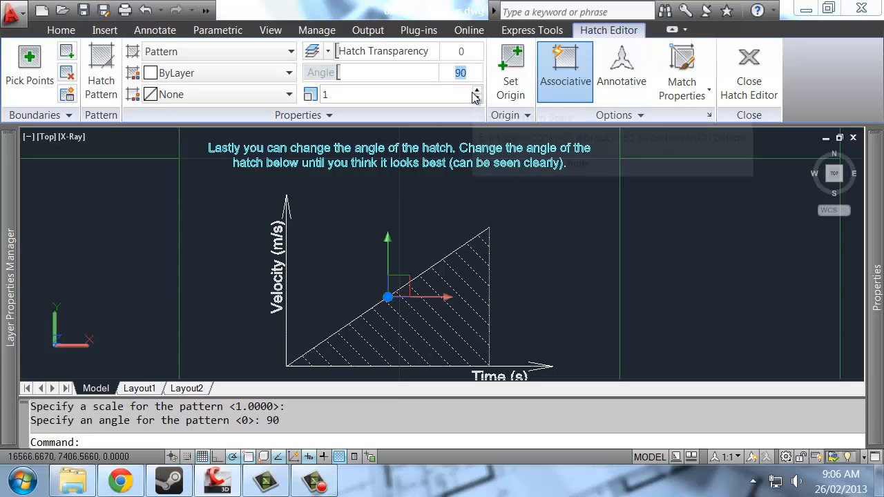
# Step: Set the angle of the velocity-time graph's hatch pattern to 45 and deselect the hatch
pyautogui.write('45')
pyautogui.press('Return')
pyautogui.press('Escape')
pyautogui.press('Escape')
pyautogui.moveTo(510, 256)
pyautogui.mouseDown(button='middle')
pyautogui.moveTo(587, 209)
pyautogui.moveTo(520, 224)
pyautogui.moveTo(355, 202)
pyautogui.mouseUp(button='middle')
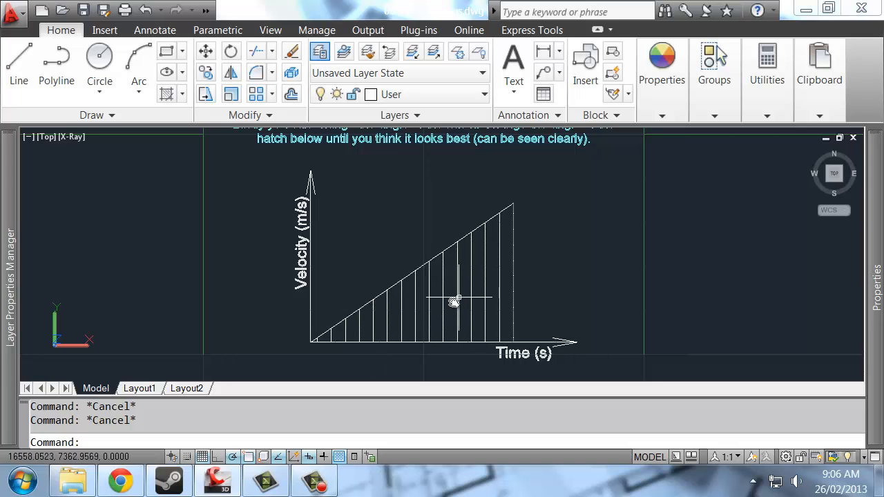
# Step: Try to hatch the rectangle in the exercise on closing the hatch boundary
pyautogui.moveTo(375, 251); pyautogui.dragTo(339, 229, button='middle')
pyautogui.scroll(-2, 339, 229)
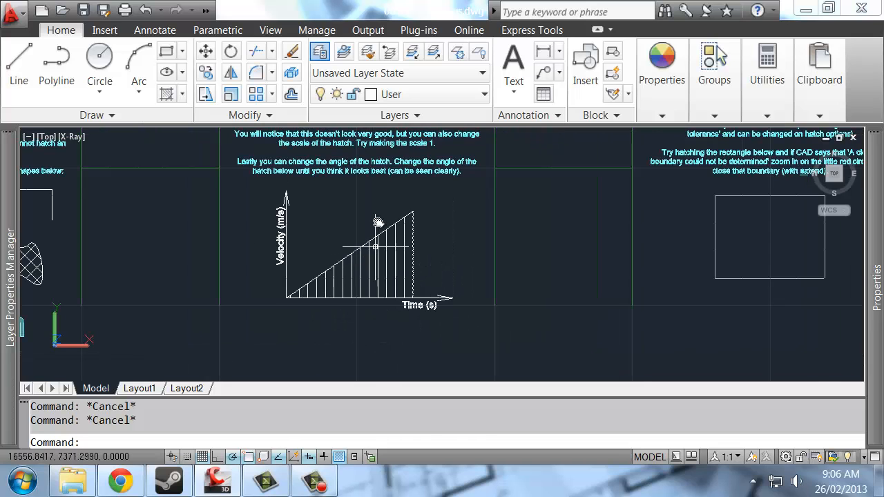
pyautogui.moveTo(411, 198); pyautogui.dragTo(324, 247, button='middle')
pyautogui.moveTo(571, 240); pyautogui.dragTo(424, 290, button='middle')
pyautogui.moveTo(506, 274); pyautogui.dragTo(435, 195, button='middle')
pyautogui.scroll(2, 475, 218)
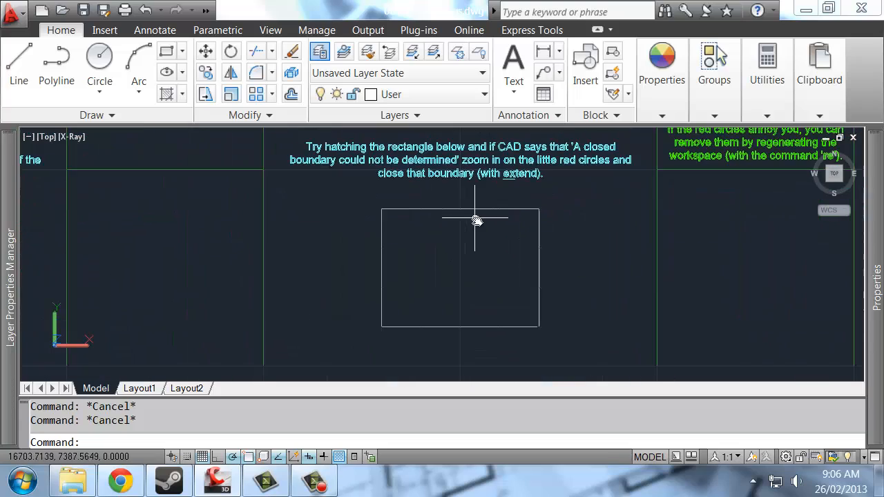
pyautogui.scroll(-3, 484, 246)
pyautogui.scroll(3, 467, 251)
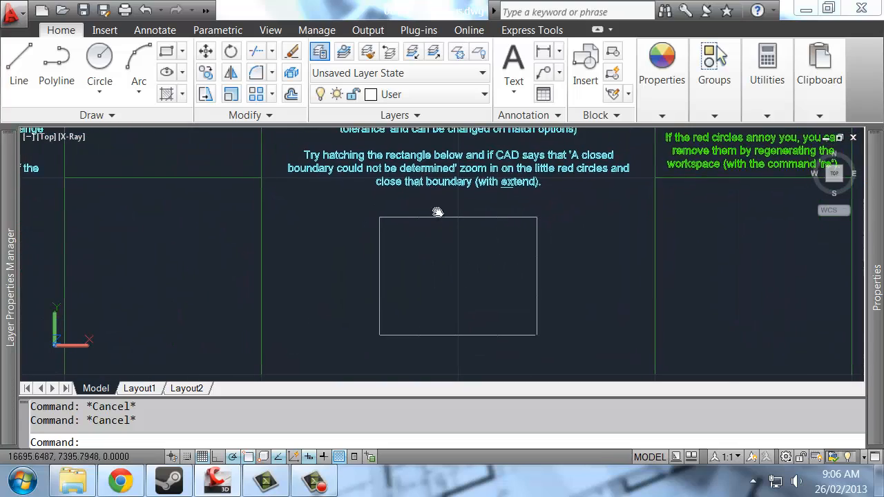
pyautogui.moveTo(437, 212)
pyautogui.mouseDown(button='middle')
pyautogui.moveTo(433, 303)
pyautogui.moveTo(486, 188)
pyautogui.mouseUp(button='middle')
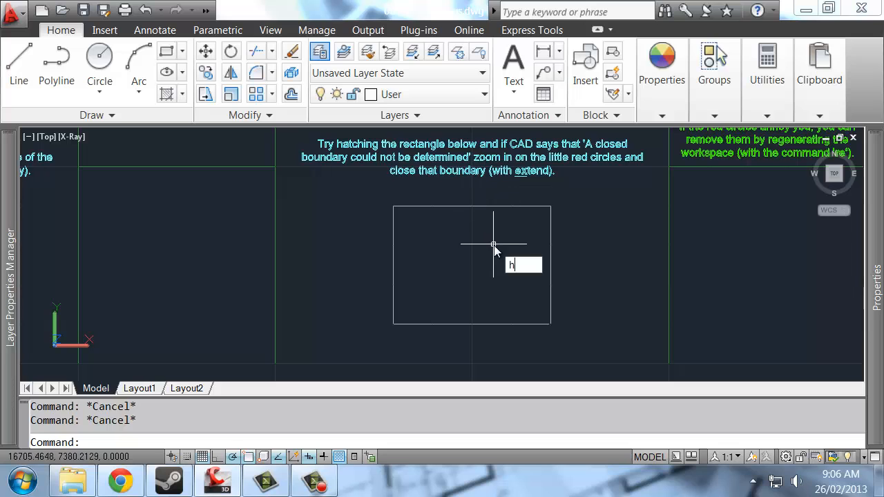
pyautogui.click(483, 277)
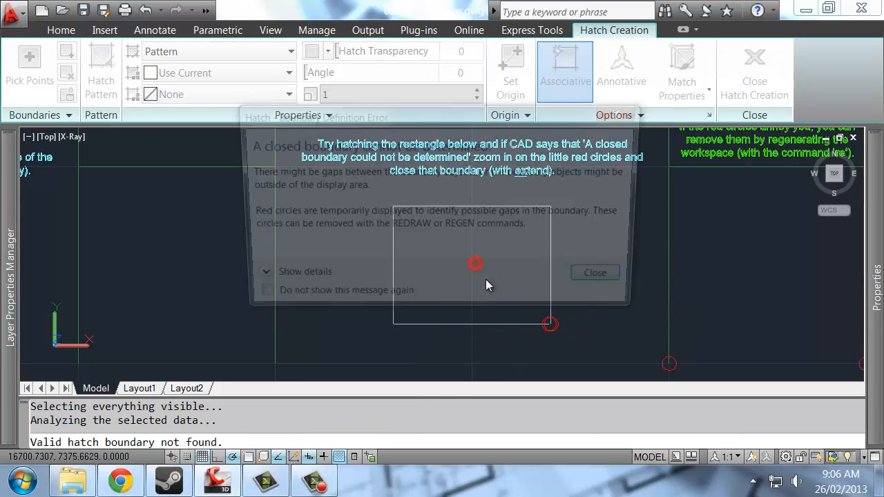
pyautogui.click(611, 281)
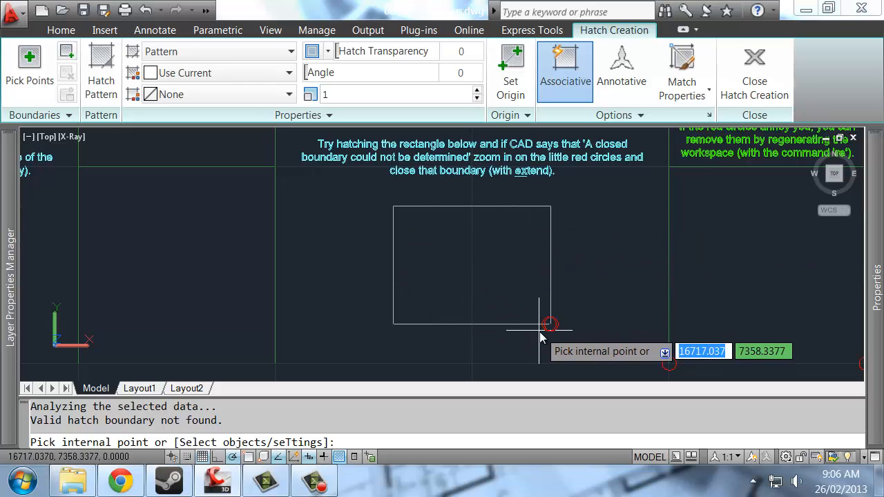
# Step: Examine the gap marked at the rectangle's lower-right corner and leave the hatch command
pyautogui.scroll(10, 558, 337)
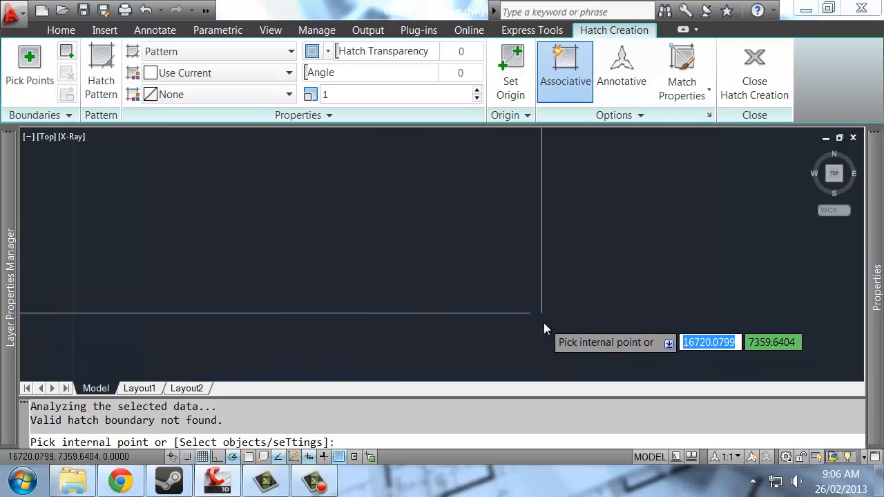
pyautogui.scroll(-6, 521, 297)
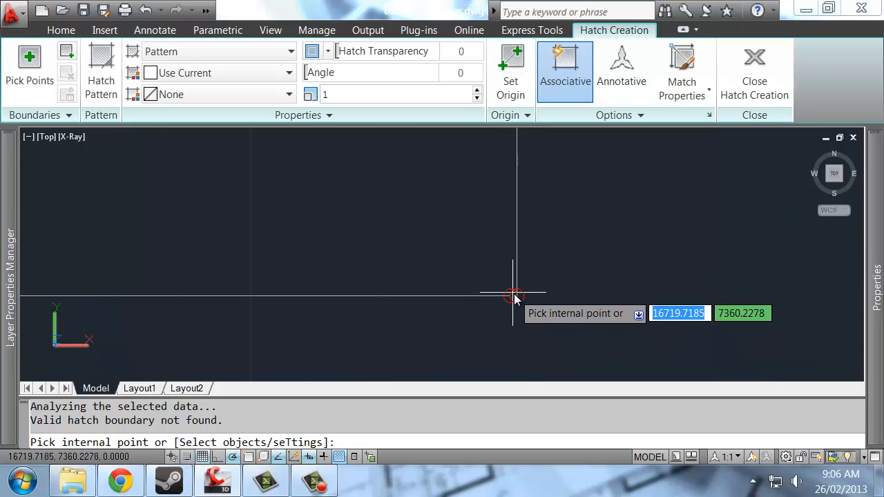
pyautogui.press('Escape')
pyautogui.scroll(-6, 511, 300)
pyautogui.scroll(2, 513, 295)
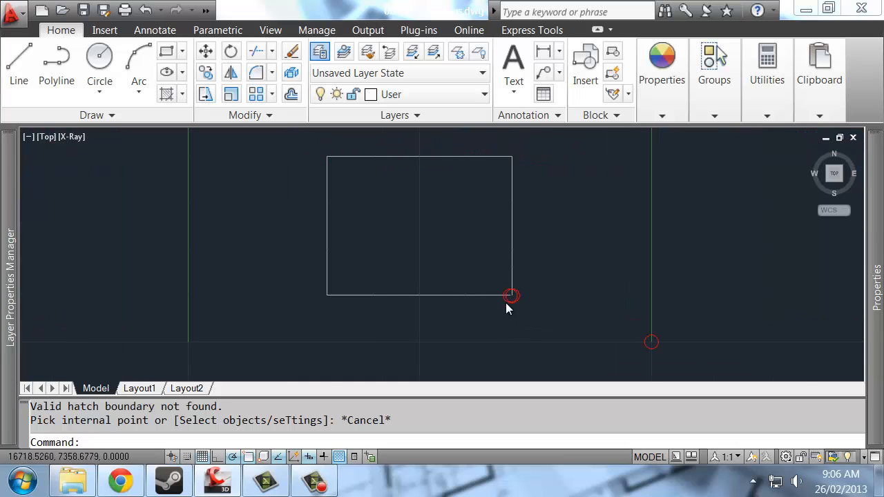
# Step: Extend the rectangle's bottom edge to its right edge to close the gap at the lower-right corner
pyautogui.scroll(5, 512, 300)
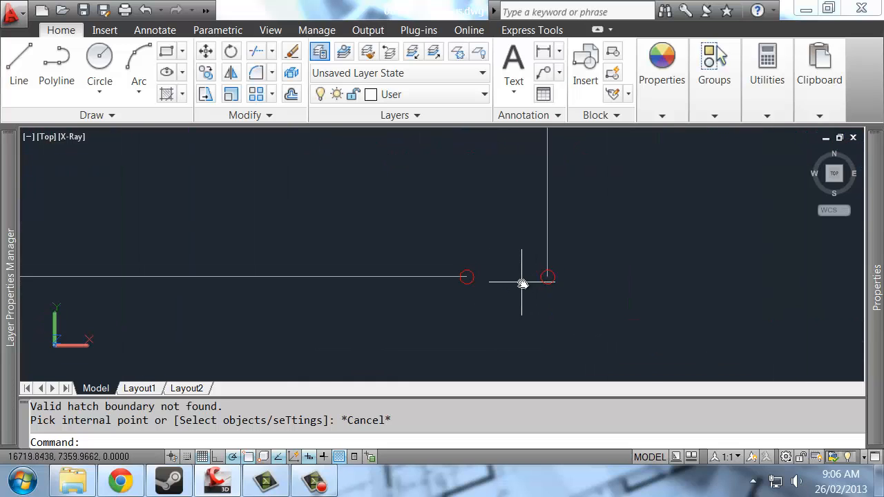
pyautogui.write('ex')
pyautogui.press('Return')
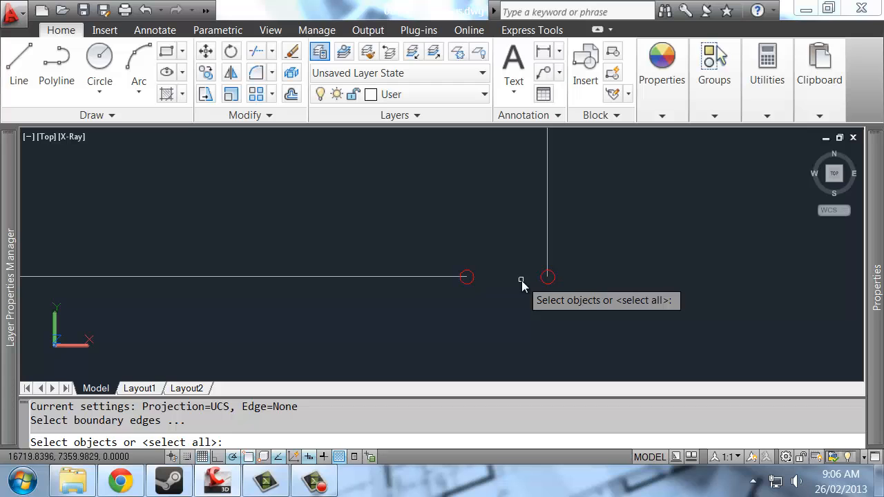
pyautogui.press('Escape')
pyautogui.write('ex')
pyautogui.press('Return')
pyautogui.click(568, 244)
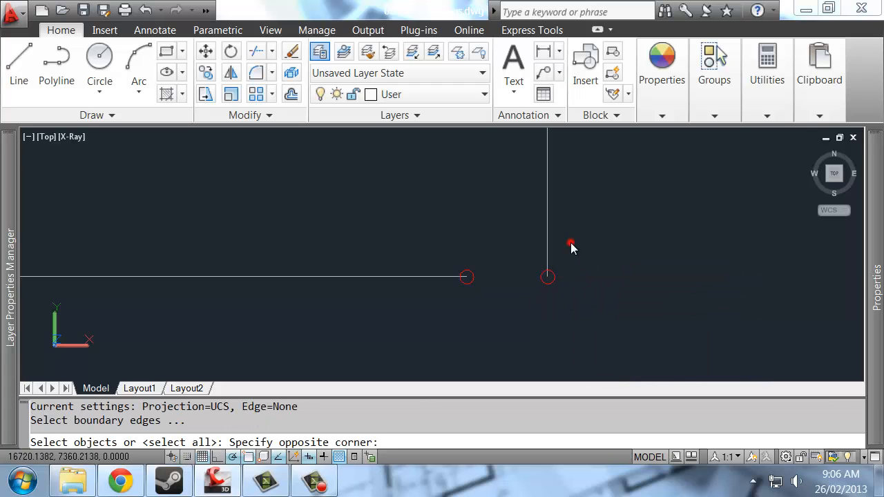
pyautogui.click(532, 309)
pyautogui.press('Return')
pyautogui.click(471, 237)
pyautogui.click(448, 291)
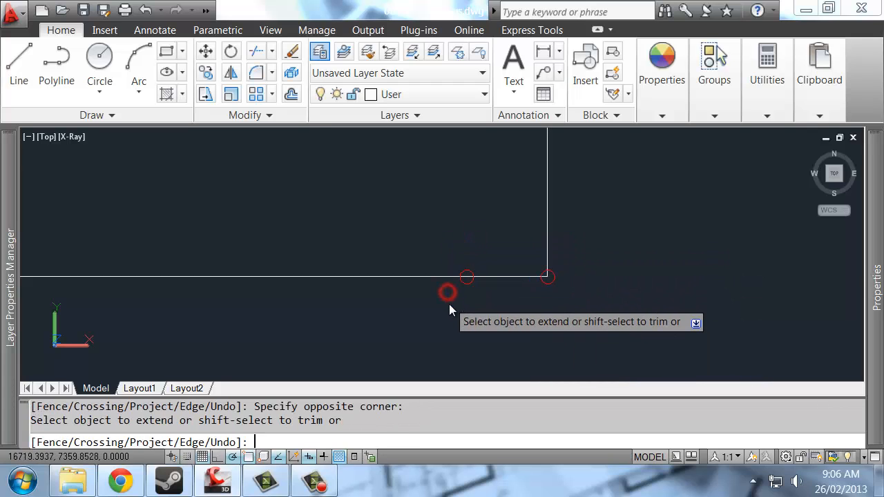
pyautogui.press('Return')
# Step: Regenerate the drawing to clear the red gap-marker circles
pyautogui.scroll(-5, 541, 298)
pyautogui.write('re')
pyautogui.press('Return')
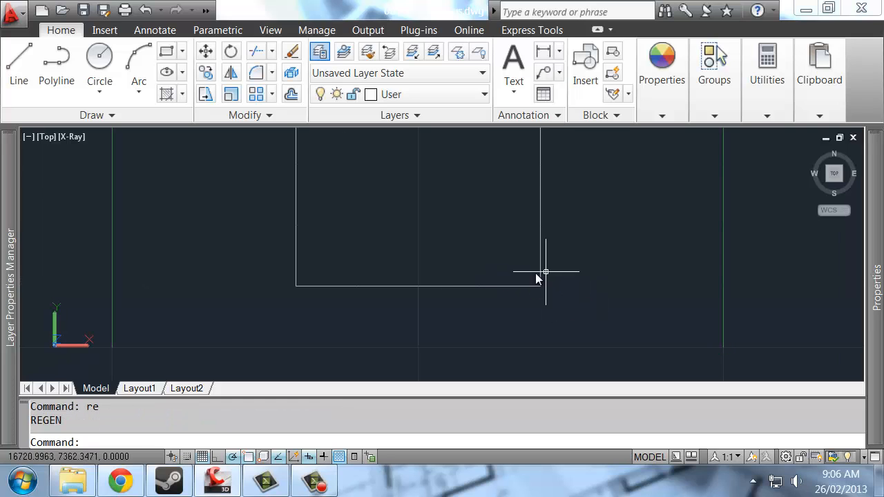
pyautogui.write('re')
# Step: Hatch the inside of the closed rectangle with the current cross-hatch pattern at scale 1 and angle 0
pyautogui.moveTo(458, 246); pyautogui.dragTo(492, 324, button='middle')
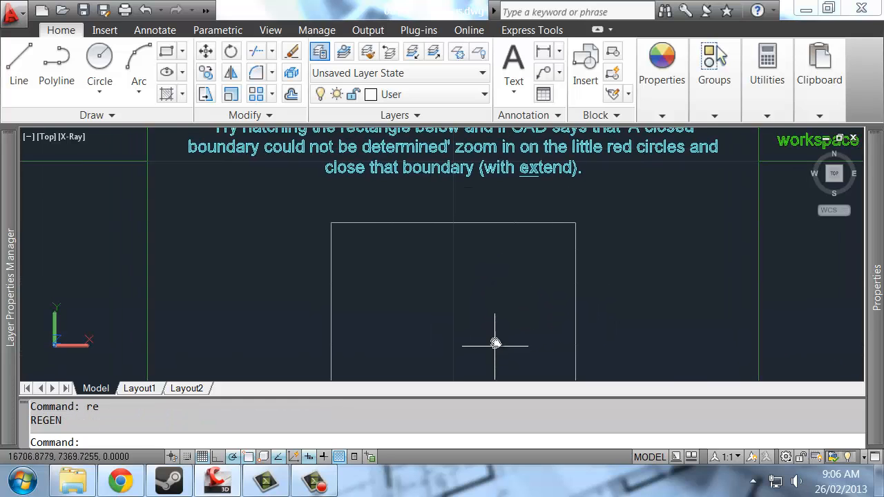
pyautogui.scroll(-2, 482, 275)
pyautogui.press('Return')
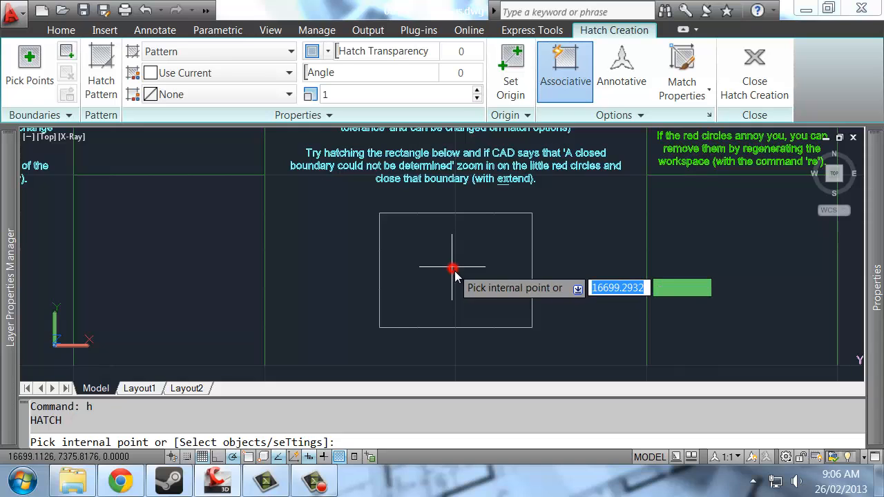
pyautogui.click(487, 284)
pyautogui.press('Return')
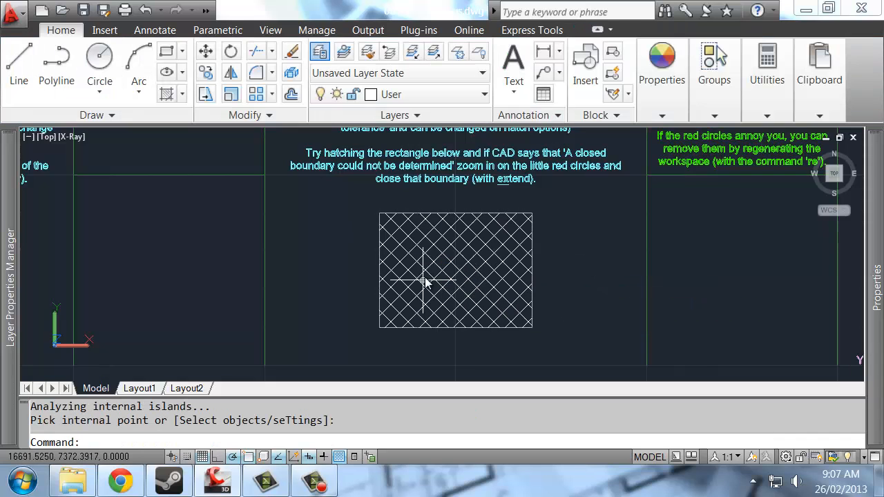
# Step: Hatch the slotted circle in the area measurement exercise with the current pattern at scale 1 and angle 0
pyautogui.scroll(-2, 555, 264)
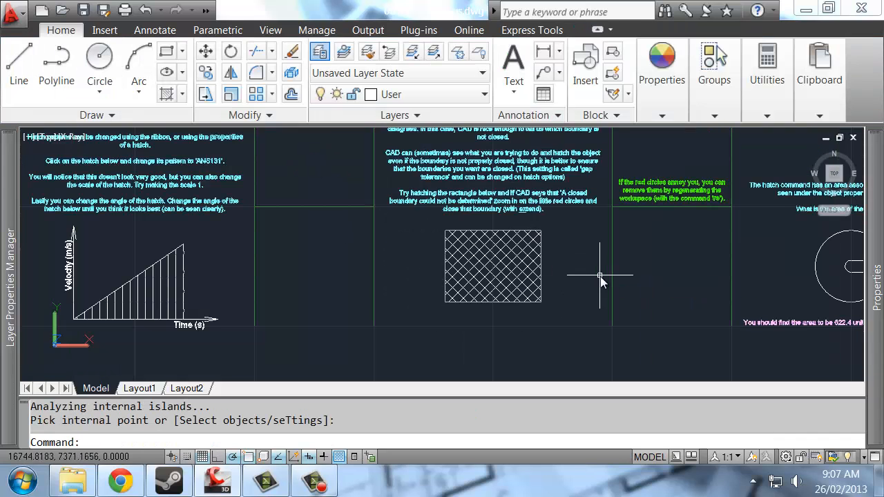
pyautogui.moveTo(600, 276); pyautogui.dragTo(547, 271, button='middle')
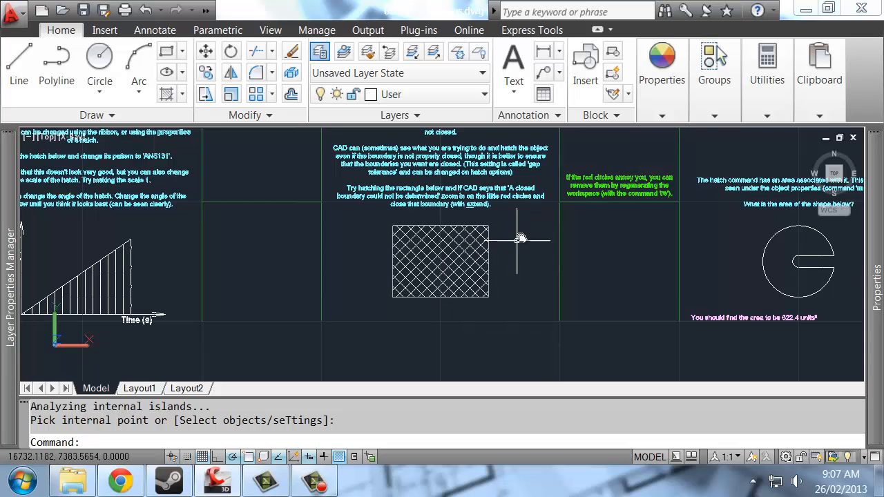
pyautogui.moveTo(618, 241); pyautogui.dragTo(386, 260, button='middle')
pyautogui.scroll(6, 420, 212)
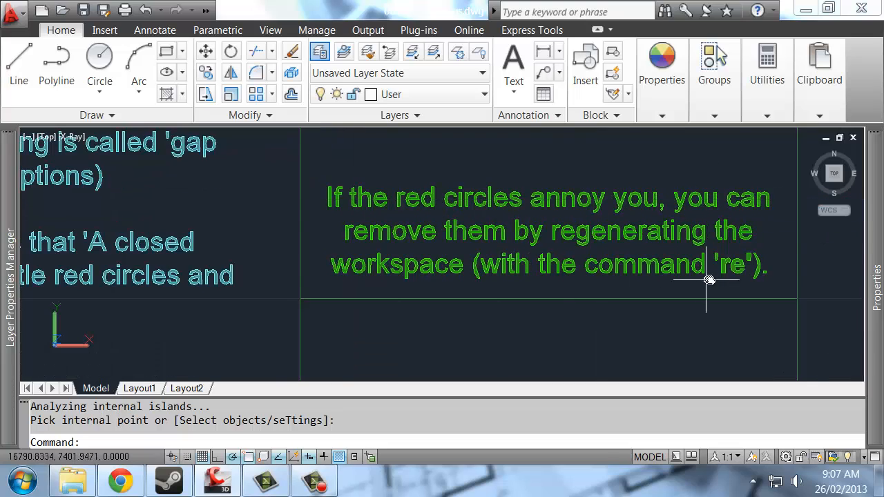
pyautogui.scroll(-4, 709, 280)
pyautogui.moveTo(635, 292)
pyautogui.mouseDown(button='middle')
pyautogui.moveTo(361, 241)
pyautogui.moveTo(384, 224)
pyautogui.mouseUp(button='middle')
pyautogui.moveTo(549, 232)
pyautogui.mouseDown(button='middle')
pyautogui.moveTo(527, 217)
pyautogui.moveTo(508, 237)
pyautogui.mouseUp(button='middle')
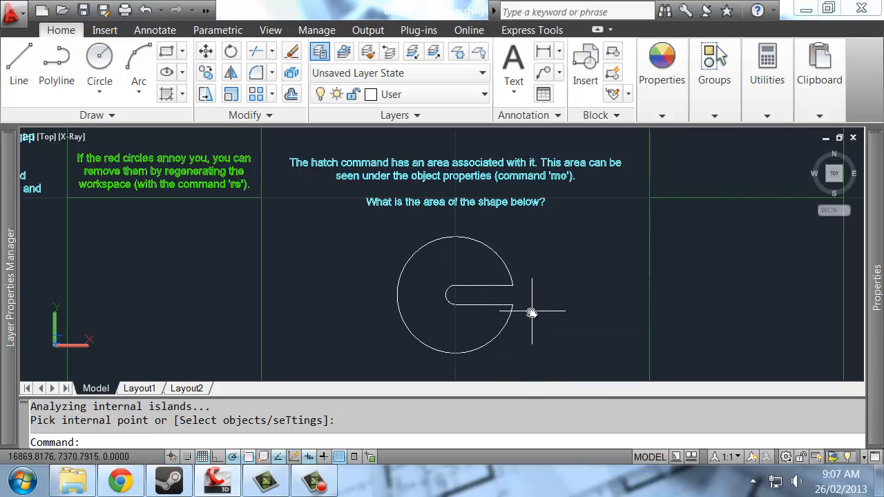
pyautogui.write('h')
pyautogui.press('Return')
pyautogui.moveTo(531, 312); pyautogui.dragTo(511, 294, button='middle')
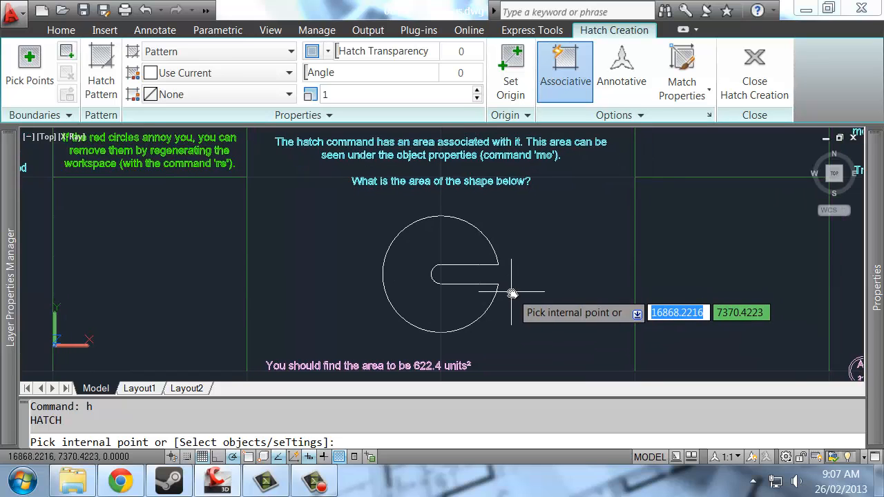
pyautogui.click(427, 250)
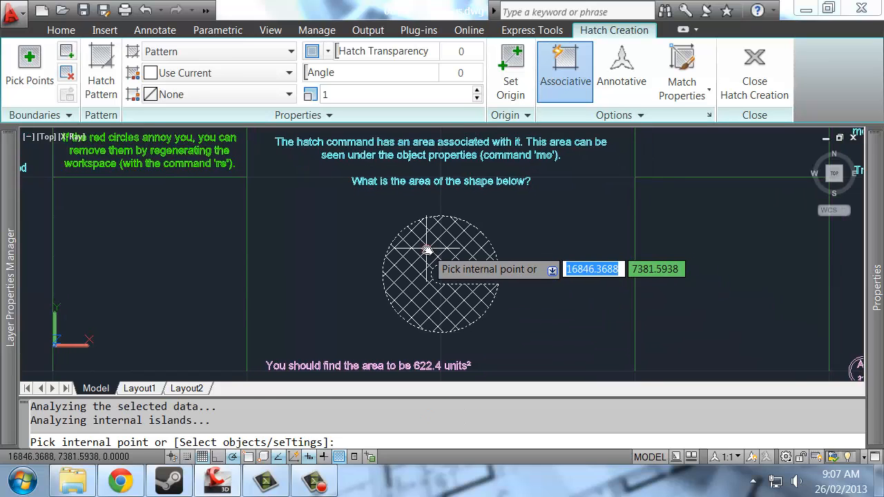
# Step: Read the area of the slotted circle's hatch in its object properties and compare it with the exercise's answer
pyautogui.click(462, 256)
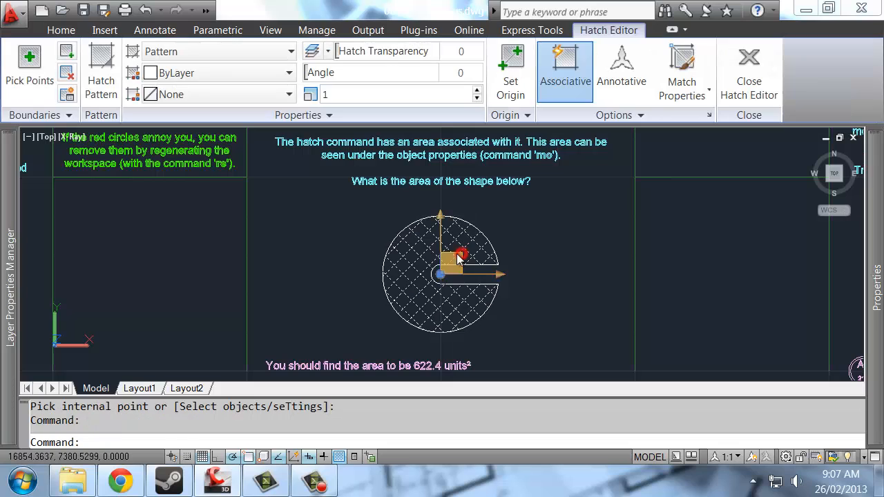
pyautogui.moveTo(874, 315)
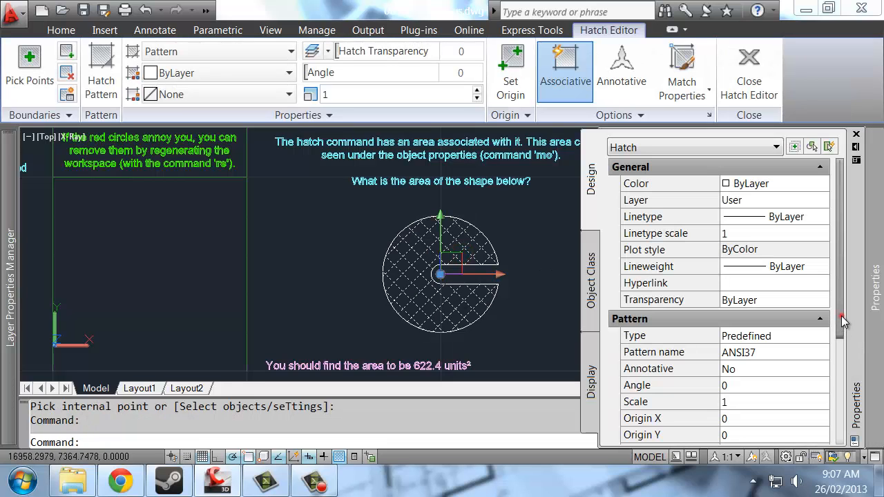
pyautogui.moveTo(842, 321); pyautogui.dragTo(843, 425)
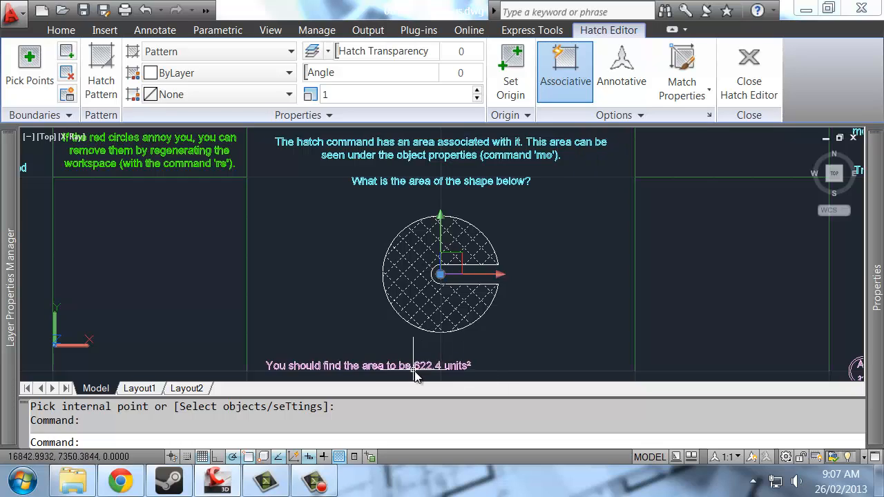
pyautogui.moveTo(874, 366)
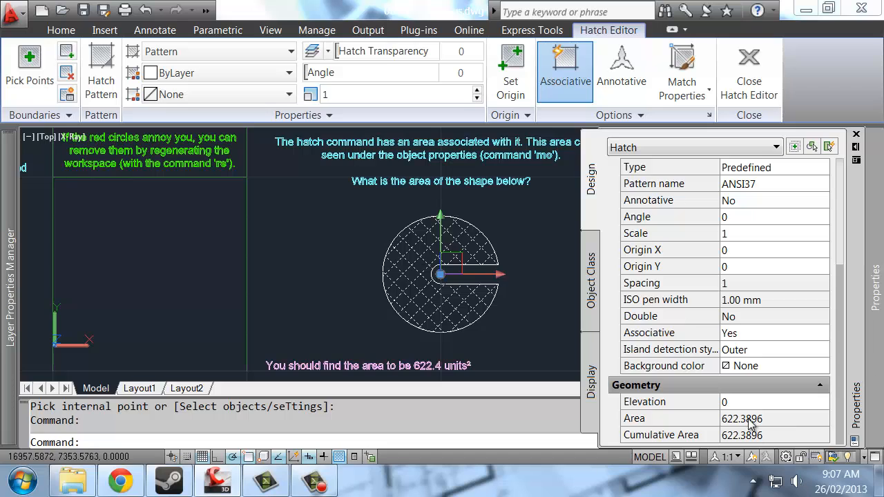
pyautogui.moveTo(500, 275); pyautogui.dragTo(489, 272, button='middle')
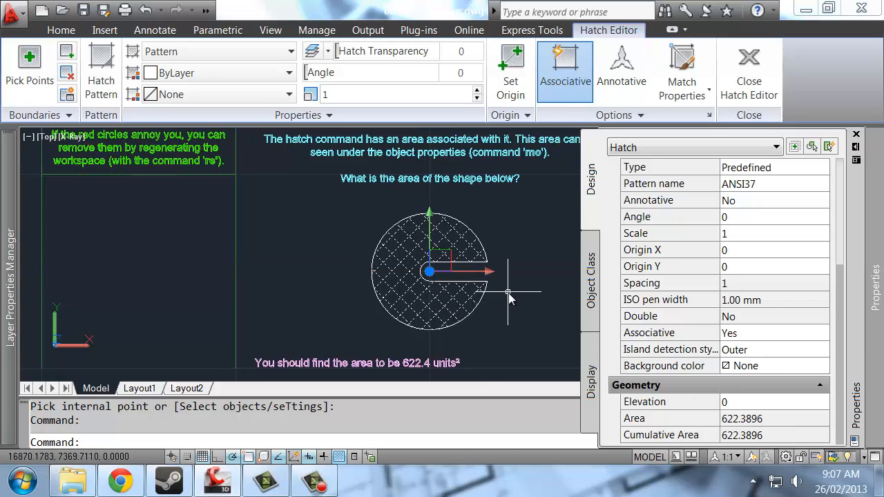
# Step: Delete the hatch of the slotted circle and undo the deletion
pyautogui.press('Delete')
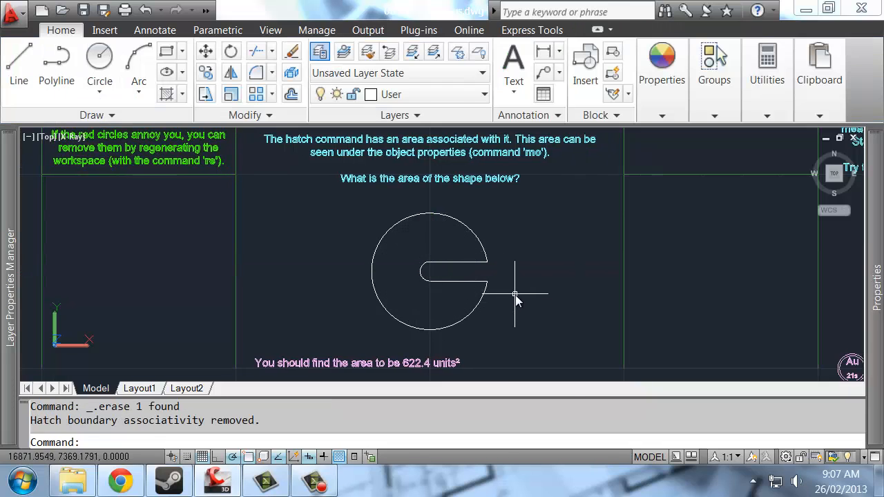
pyautogui.hotkey('ctrl', 'z')
# Step: Read the instructions for hatching circles as individual objects and return to the hatched shapes of the first exercise
pyautogui.scroll(-3, 563, 248)
pyautogui.moveTo(568, 246); pyautogui.dragTo(488, 251, button='middle')
pyautogui.scroll(1, 519, 247)
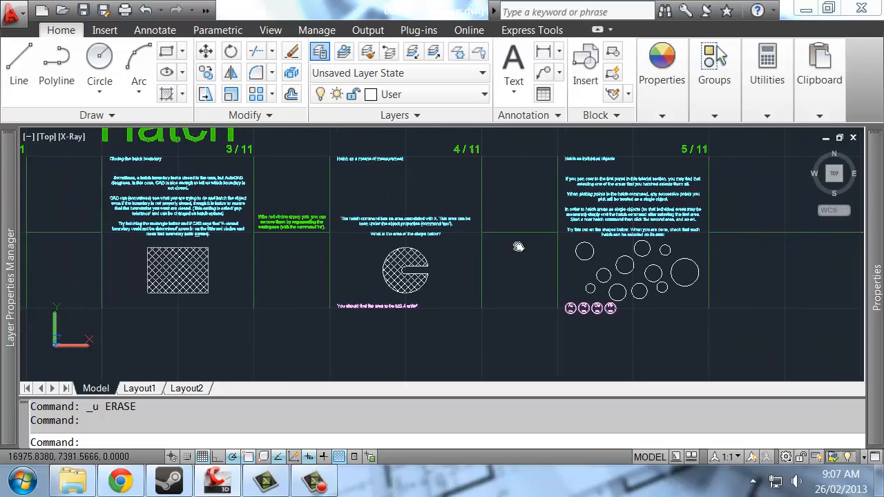
pyautogui.scroll(3, 518, 246)
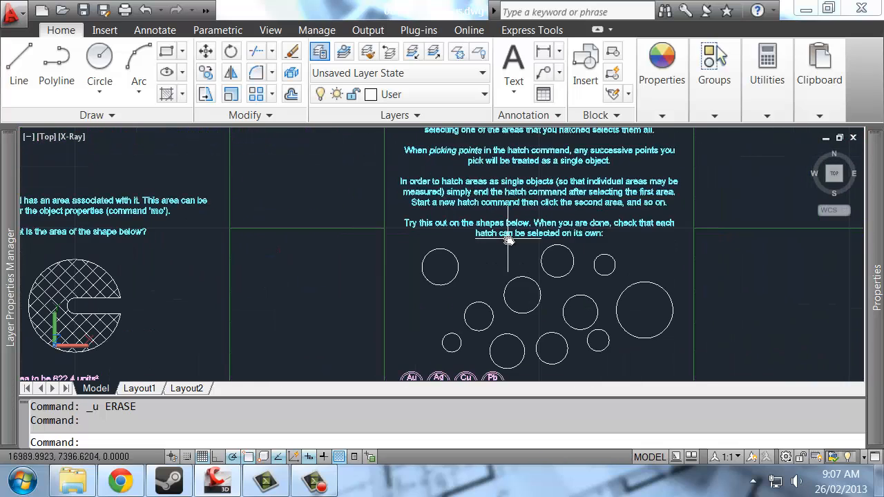
pyautogui.moveTo(508, 240); pyautogui.dragTo(436, 304, button='middle')
pyautogui.scroll(-2, 489, 261)
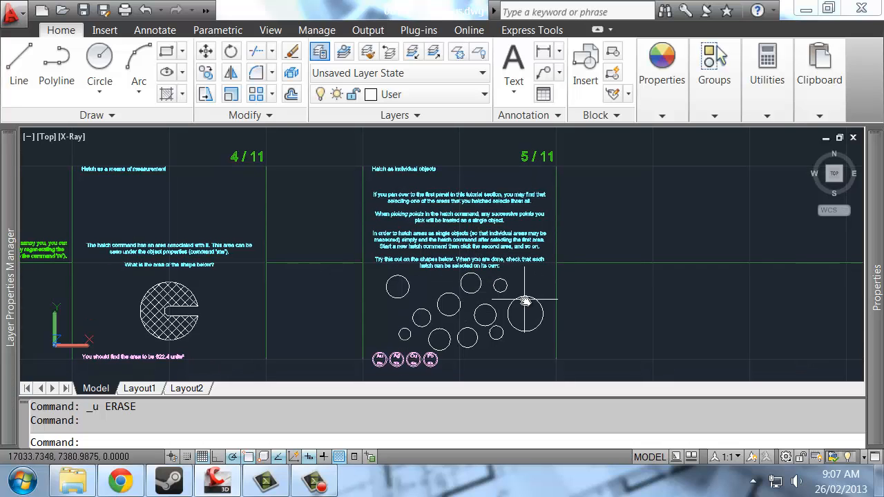
pyautogui.moveTo(360, 278); pyautogui.dragTo(571, 240, button='middle')
pyautogui.moveTo(108, 246); pyautogui.dragTo(397, 228, button='middle')
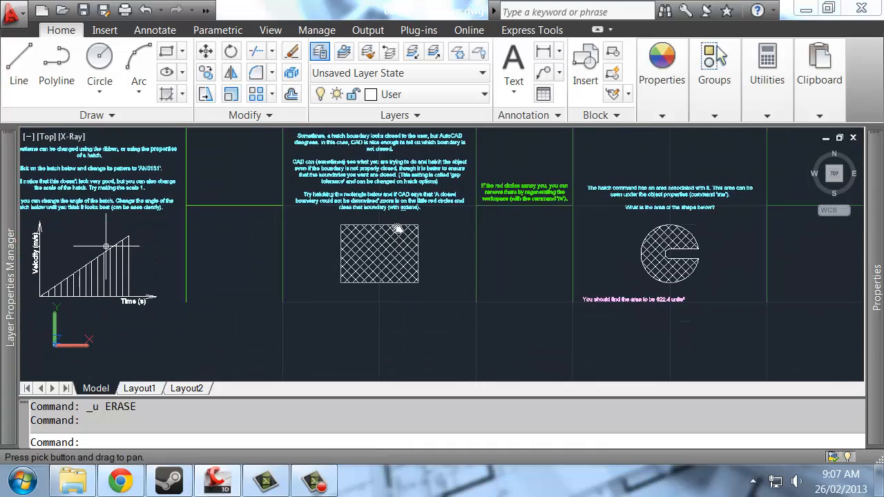
pyautogui.moveTo(249, 261); pyautogui.dragTo(419, 261, button='middle')
pyautogui.moveTo(106, 267); pyautogui.dragTo(432, 260, button='middle')
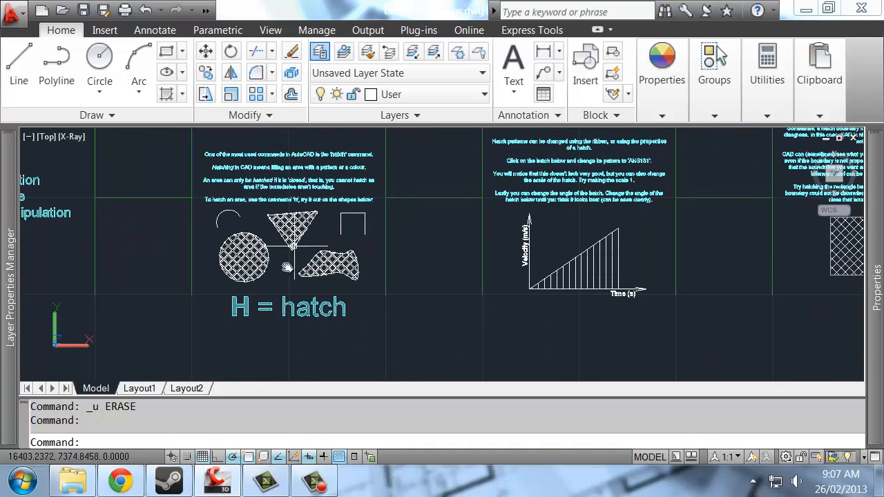
# Step: Read the area of the first exercise's shared hatch over the circle, triangle and irregular shape in its object properties
pyautogui.click(237, 260)
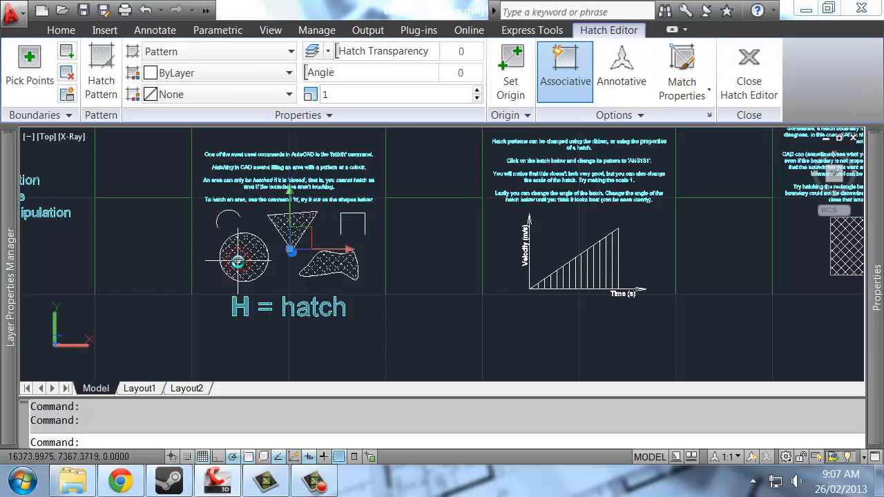
pyautogui.moveTo(868, 338)
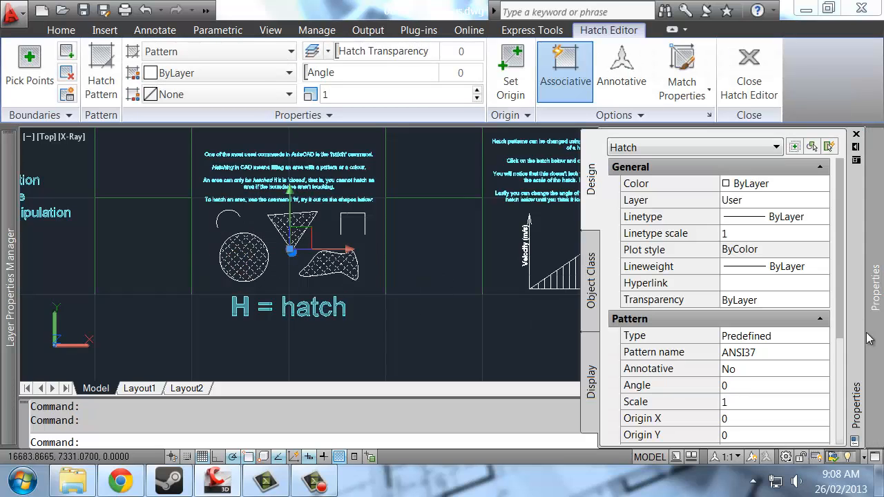
pyautogui.moveTo(839, 303); pyautogui.dragTo(835, 422)
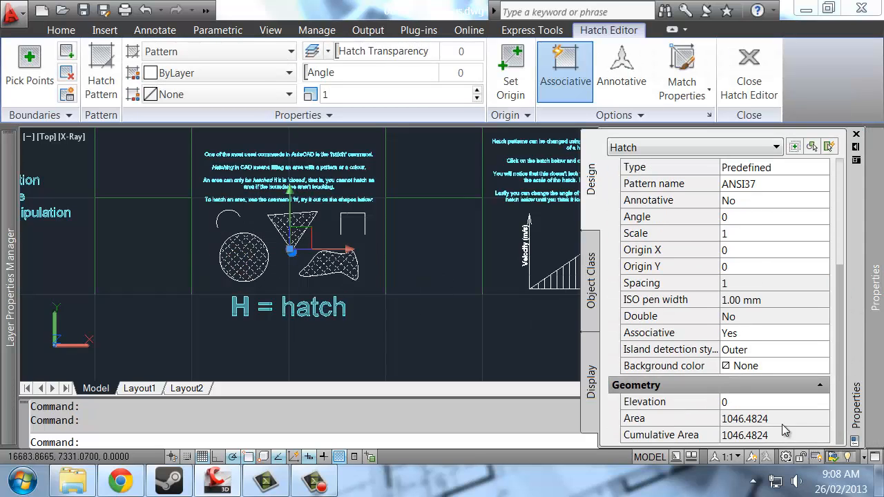
pyautogui.press('Escape')
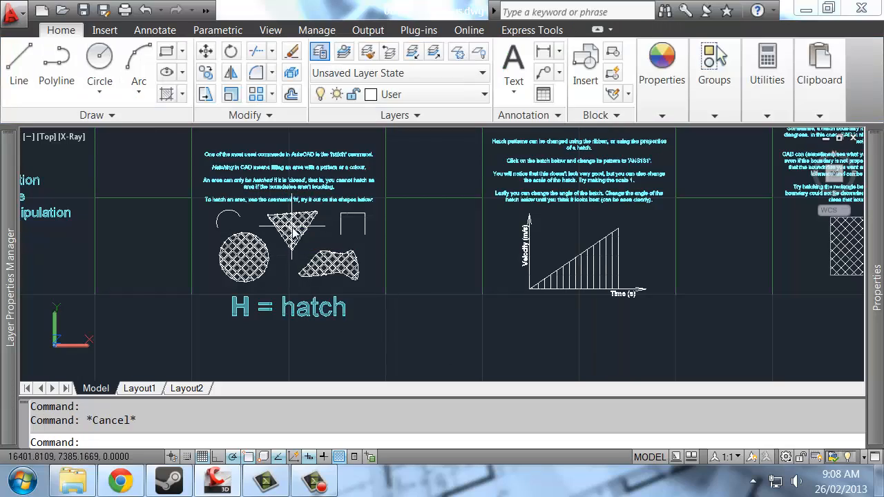
# Step: Hatch the upper-left circle of the individual objects exercise as its own hatch at scale 1 and angle 0
pyautogui.moveTo(638, 265); pyautogui.dragTo(268, 261, button='middle')
pyautogui.moveTo(766, 241); pyautogui.dragTo(342, 273, button='middle')
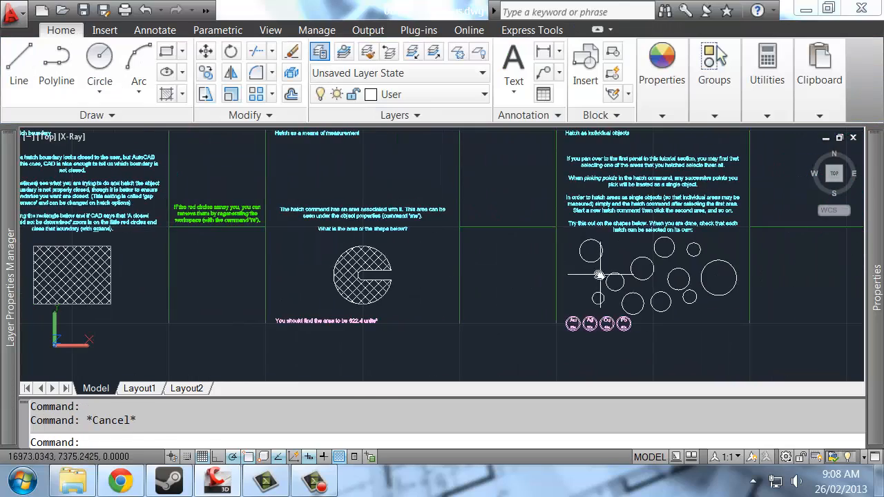
pyautogui.scroll(2, 600, 274)
pyautogui.moveTo(637, 268); pyautogui.dragTo(491, 269, button='middle')
pyautogui.moveTo(567, 268); pyautogui.dragTo(475, 258, button='middle')
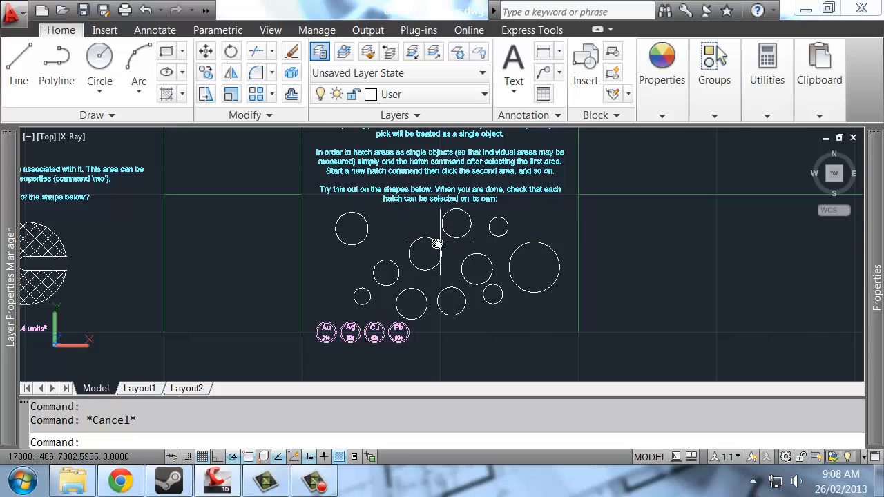
pyautogui.write('h')
pyautogui.press('Return')
pyautogui.scroll(1, 352, 234)
pyautogui.moveTo(412, 242); pyautogui.dragTo(393, 236, button='middle')
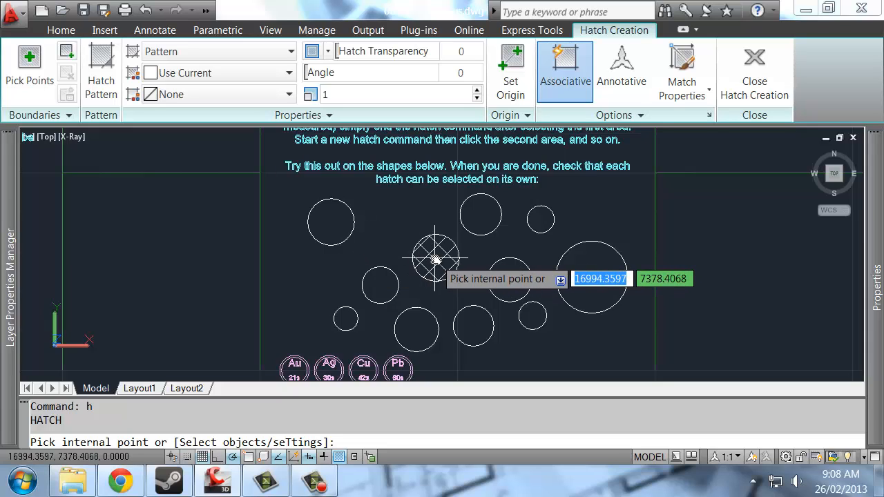
pyautogui.click(334, 223)
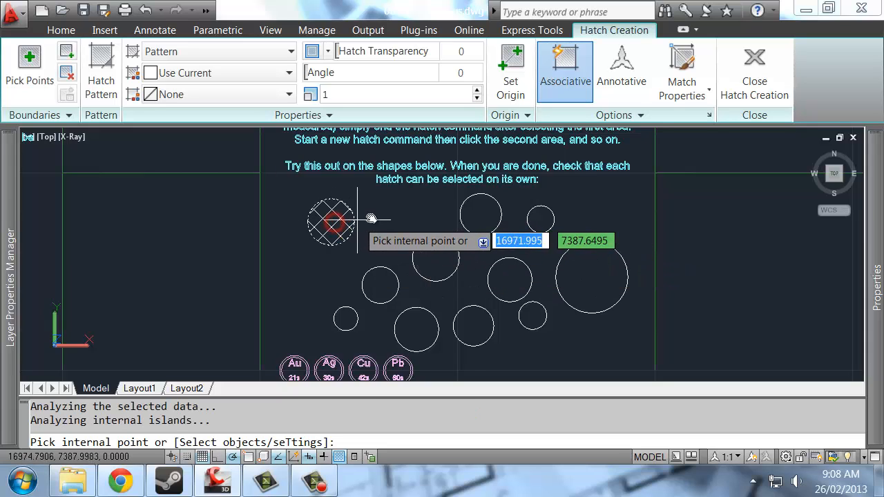
pyautogui.press('Return')
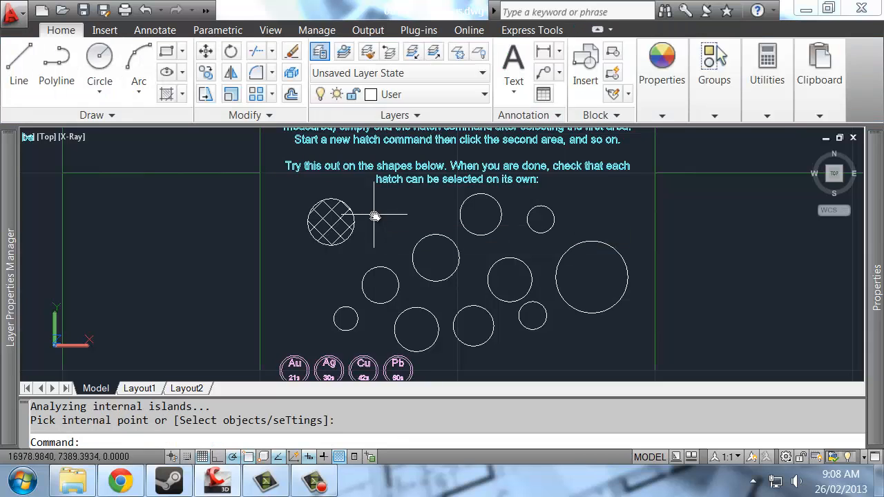
# Step: Hatch the central circle, the two remaining upper circles and the largest circle, each with a separate Hatch command
pyautogui.press('Return')
pyautogui.click(435, 250)
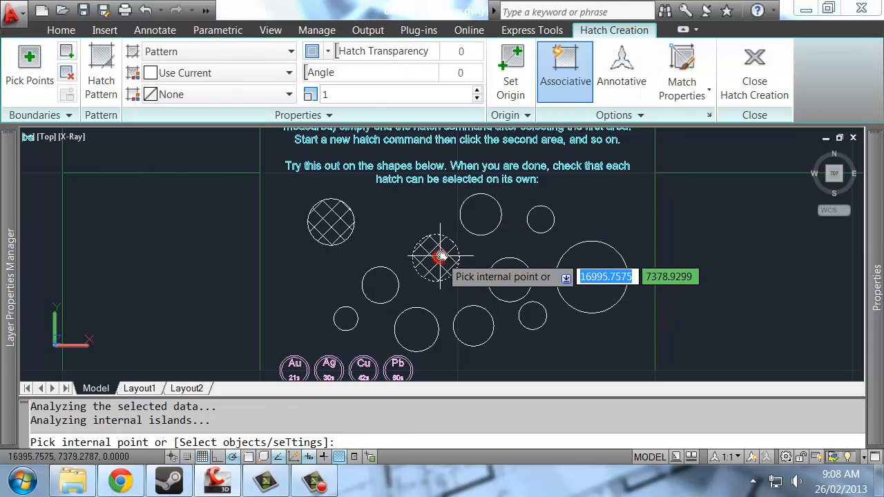
pyautogui.press('Return')
pyautogui.press('Return')
pyautogui.click(480, 212)
pyautogui.press('Return')
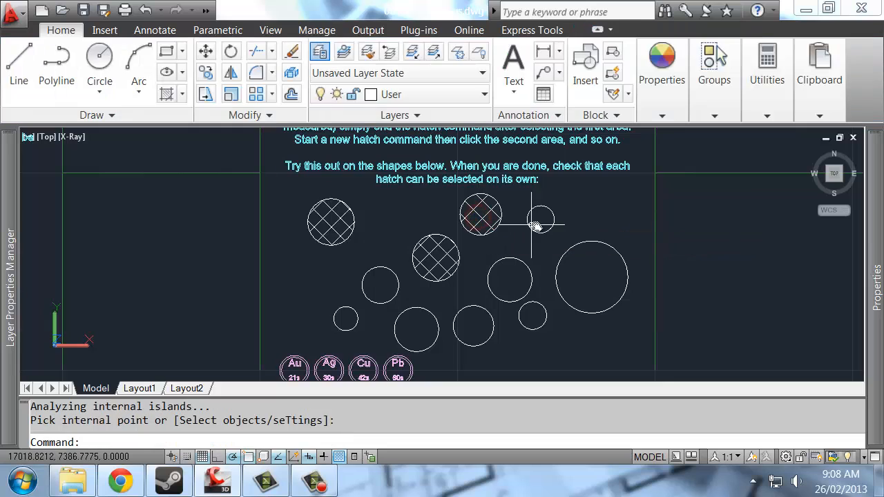
pyautogui.press('Return')
pyautogui.click(549, 224)
pyautogui.press('Return')
pyautogui.press('Return')
pyautogui.click(590, 279)
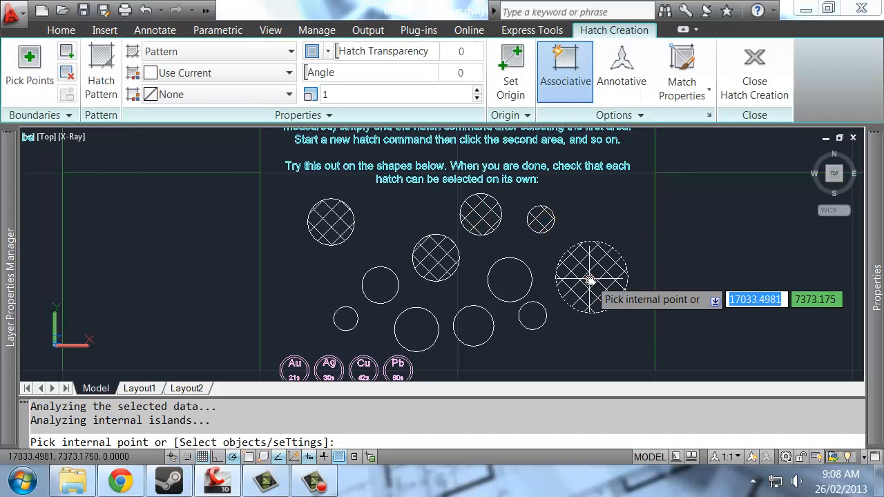
pyautogui.press('Return')
# Step: Check that the hatches of the small upper-right circle and the central circle can each be selected on their own
pyautogui.click(541, 227)
pyautogui.press('Escape')
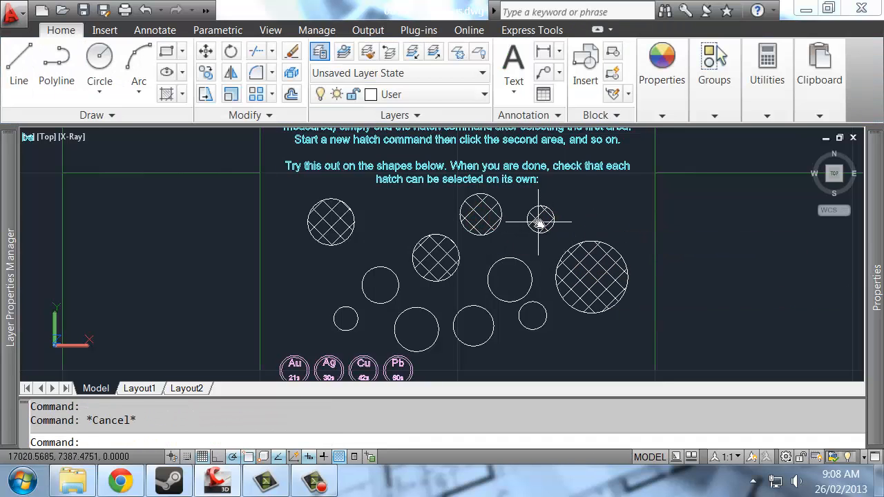
pyautogui.click(541, 218)
pyautogui.press('Escape')
pyautogui.click(438, 250)
pyautogui.press('Escape')
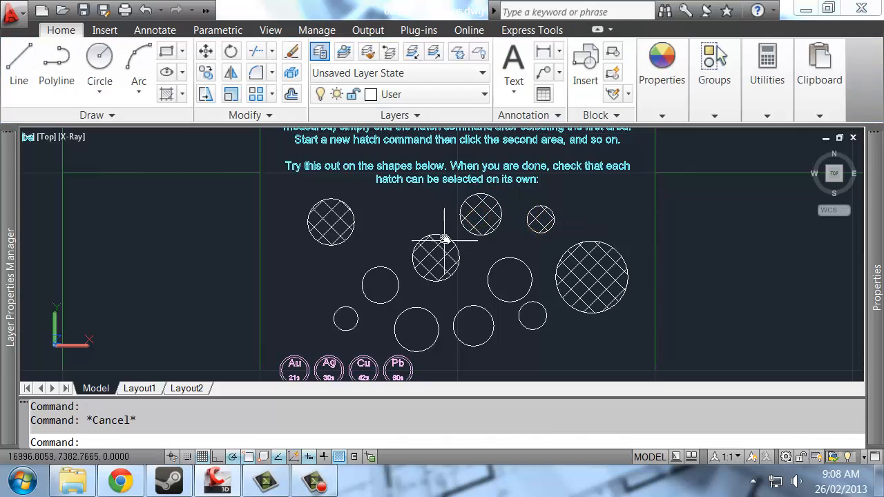
# Step: Move the central circle together with its hatch about 9 units up and left, between the other upper circles
pyautogui.write('m')
pyautogui.press('Return')
pyautogui.click(445, 230)
pyautogui.click(436, 247)
pyautogui.press('Return')
pyautogui.click(431, 227)
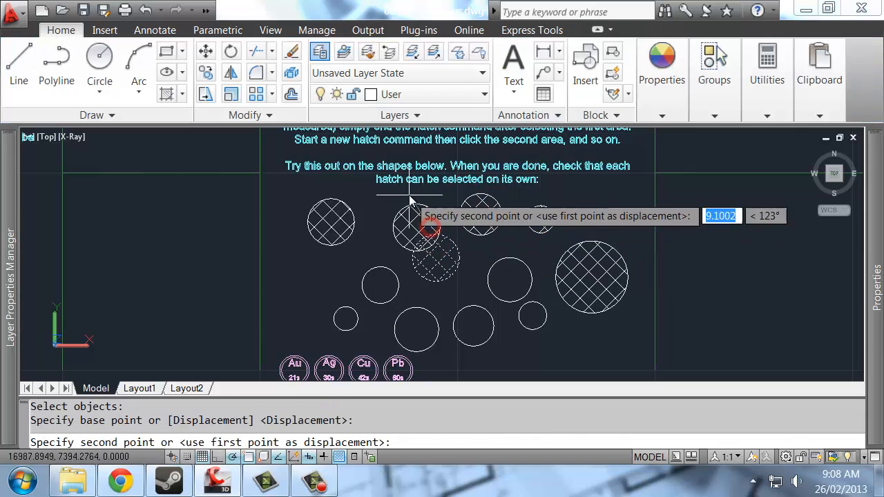
pyautogui.click(409, 194)
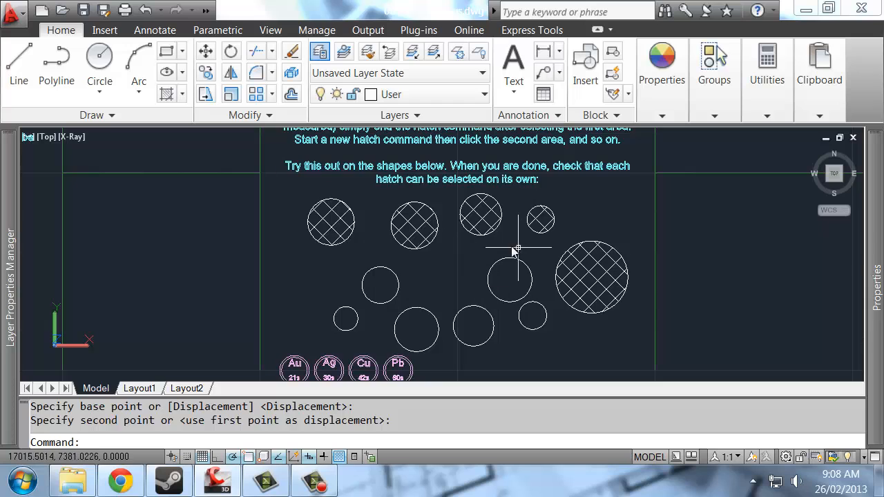
# Step: Open the properties of the hatch in the upper circle beside the smallest hatched one, then clear the selection
pyautogui.doubleClick(488, 221)
pyautogui.press('Escape')
pyautogui.press('Escape')
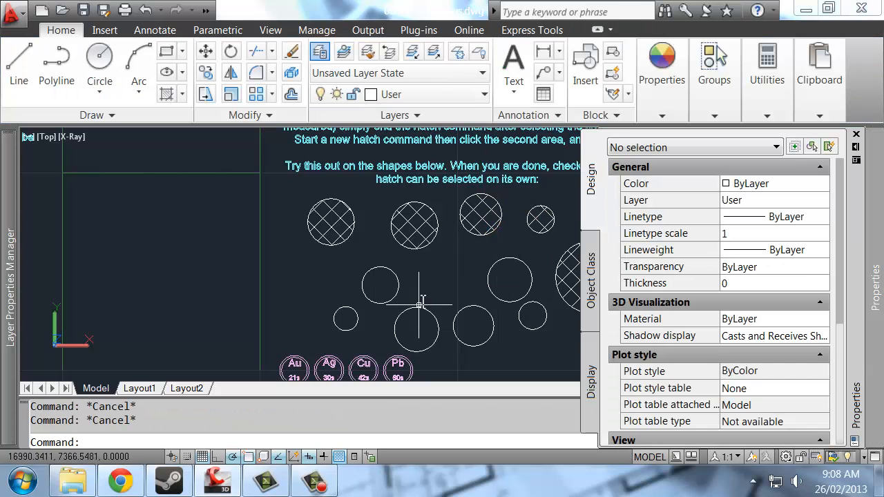
# Step: Hatch four of the remaining medium circles in one Hatch command so that they share a single hatch object
pyautogui.write('h')
pyautogui.press('Return')
pyautogui.click(508, 285)
pyautogui.click(479, 316)
pyautogui.click(422, 330)
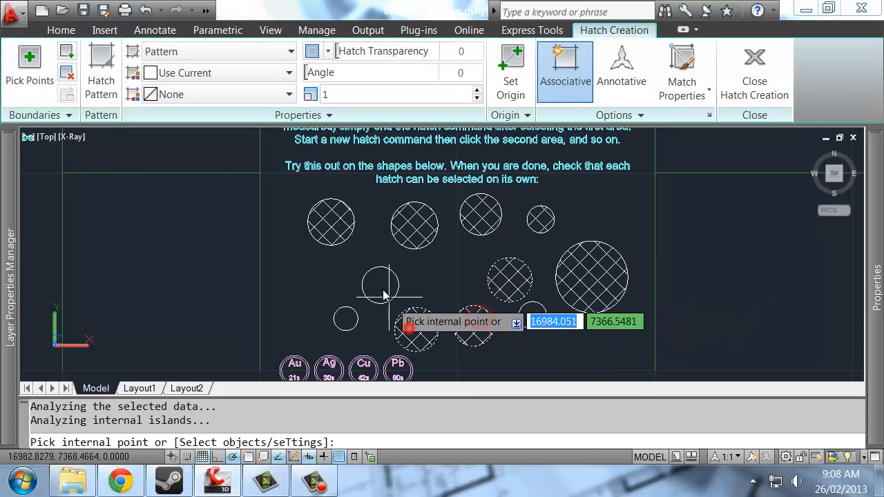
pyautogui.click(376, 283)
pyautogui.press('Return')
# Step: Try to move the lowest hatched circle downward together with the hatch shared by the four circles
pyautogui.write('m')
pyautogui.press('Return')
pyautogui.click(438, 308)
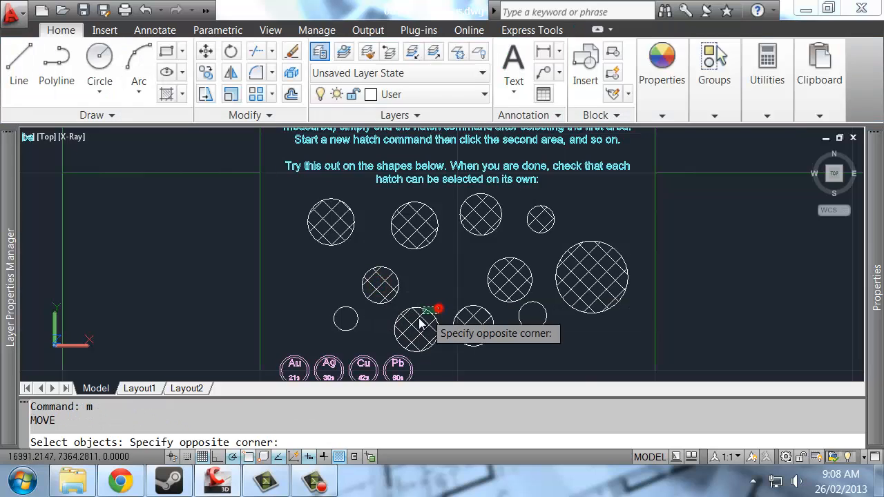
pyautogui.click(413, 324)
pyautogui.press('Return')
pyautogui.moveTo(484, 363); pyautogui.dragTo(425, 256, button='middle')
pyautogui.click(425, 256)
pyautogui.click(422, 296)
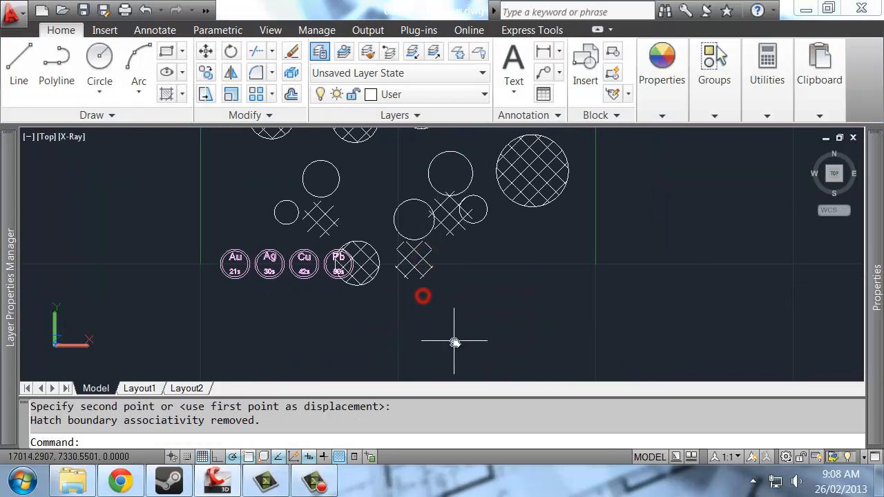
# Step: Undo the move of the circle and its shared hatch
pyautogui.moveTo(378, 238); pyautogui.dragTo(373, 288, button='middle')
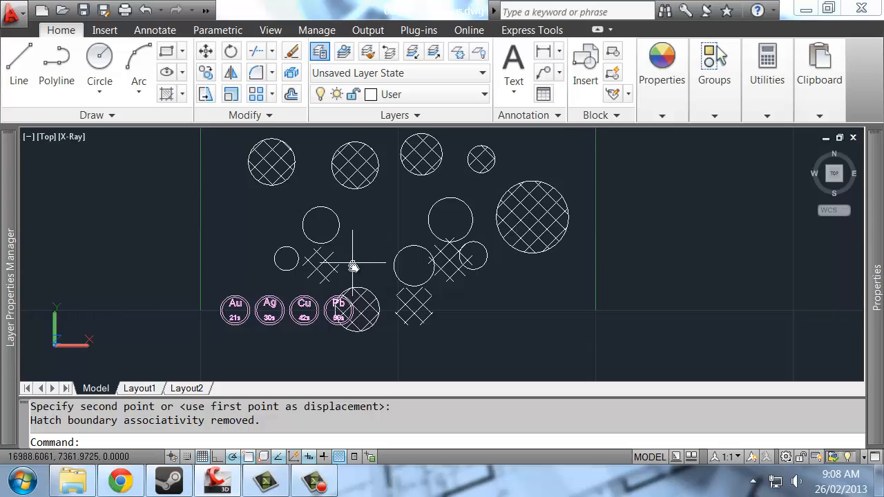
pyautogui.hotkey('ctrl', 'z')
pyautogui.hotkey('ctrl', 'z')
# Step: Hatch the small unhatched circle above the element symbols as its own object
pyautogui.moveTo(399, 228); pyautogui.dragTo(393, 243, button='middle')
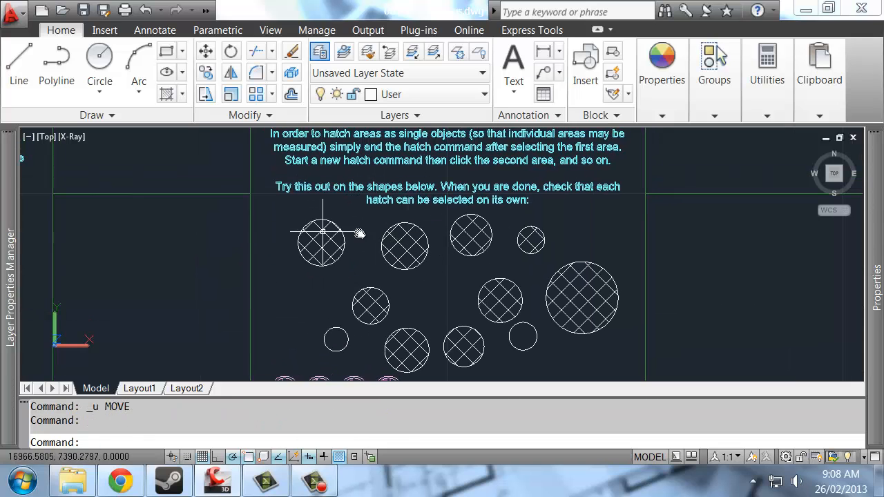
pyautogui.moveTo(322, 232); pyautogui.dragTo(246, 206, button='middle')
pyautogui.write('h')
pyautogui.press('Return')
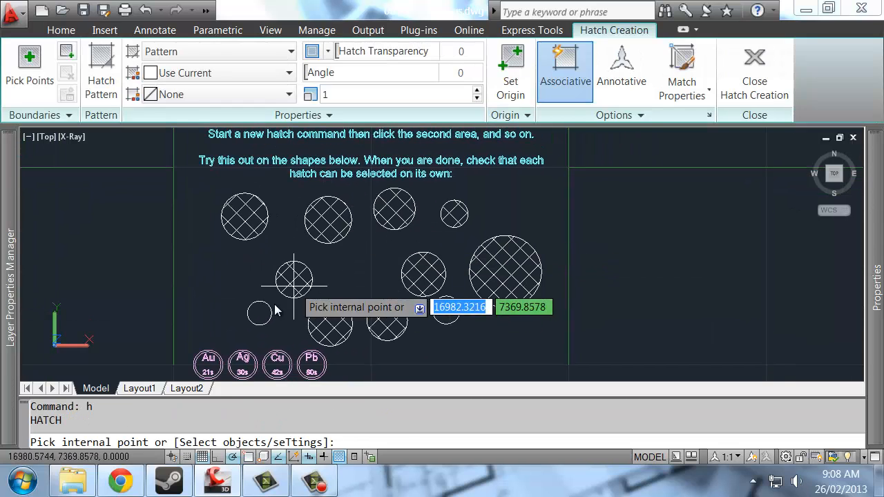
pyautogui.click(259, 312)
pyautogui.press('Return')
# Step: Go to the Introduction to Array exercise and examine its chessboard with the red and white pawns
pyautogui.scroll(-3, 297, 315)
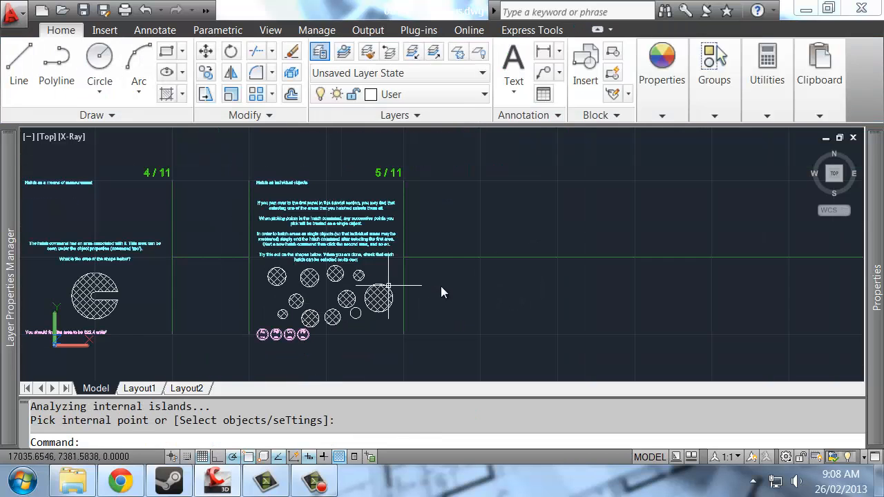
pyautogui.moveTo(448, 278); pyautogui.dragTo(201, 268, button='middle')
pyautogui.moveTo(507, 255); pyautogui.dragTo(274, 254, button='middle')
pyautogui.moveTo(599, 241); pyautogui.dragTo(316, 255, button='middle')
pyautogui.moveTo(672, 228); pyautogui.dragTo(391, 184, button='middle')
pyautogui.scroll(2, 392, 175)
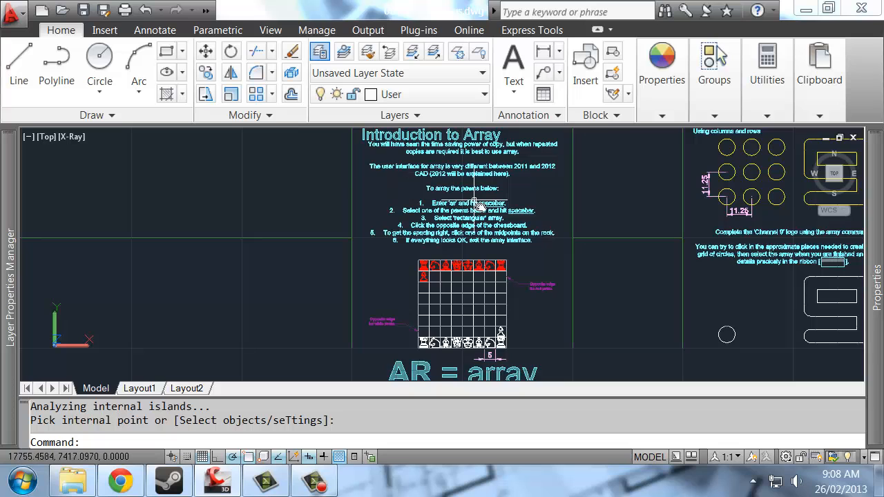
pyautogui.scroll(3, 477, 203)
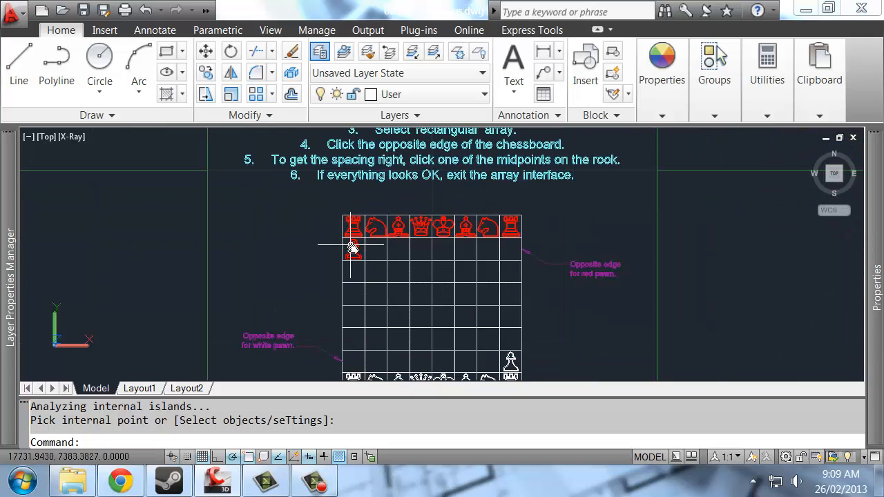
pyautogui.scroll(2, 386, 249)
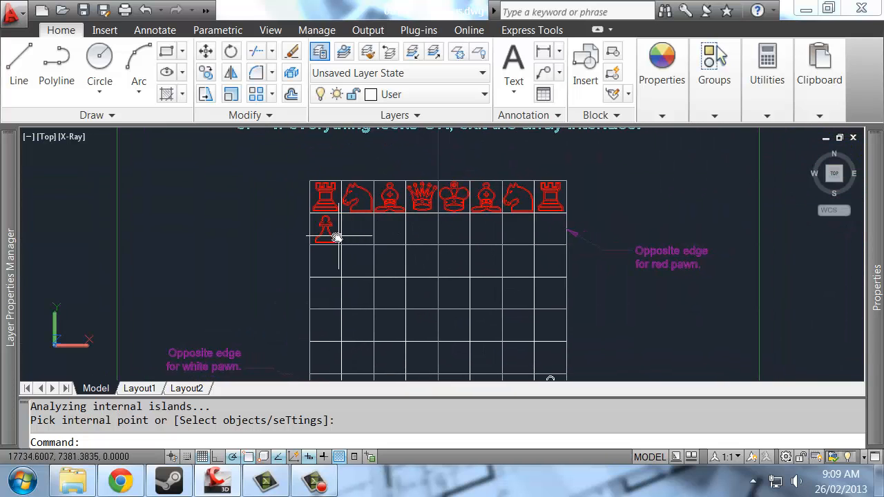
pyautogui.scroll(-3, 336, 237)
pyautogui.scroll(1, 381, 235)
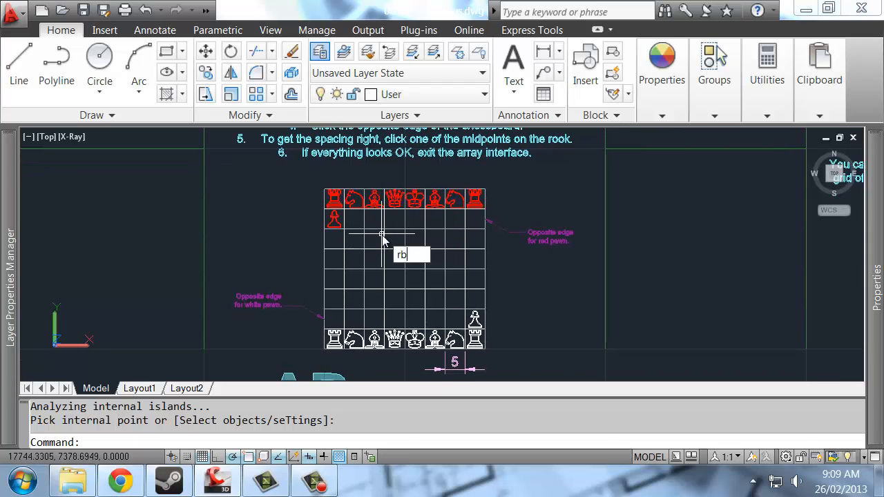
# Step: Close the ribbon to enlarge the drawing area and centre the chessboard in it
pyautogui.write('close')
pyautogui.press('Return')
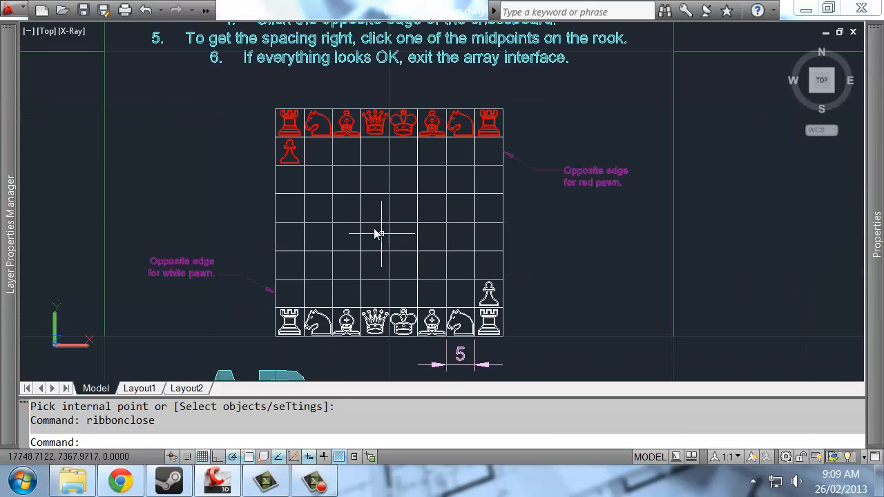
pyautogui.moveTo(349, 185); pyautogui.dragTo(398, 185, button='middle')
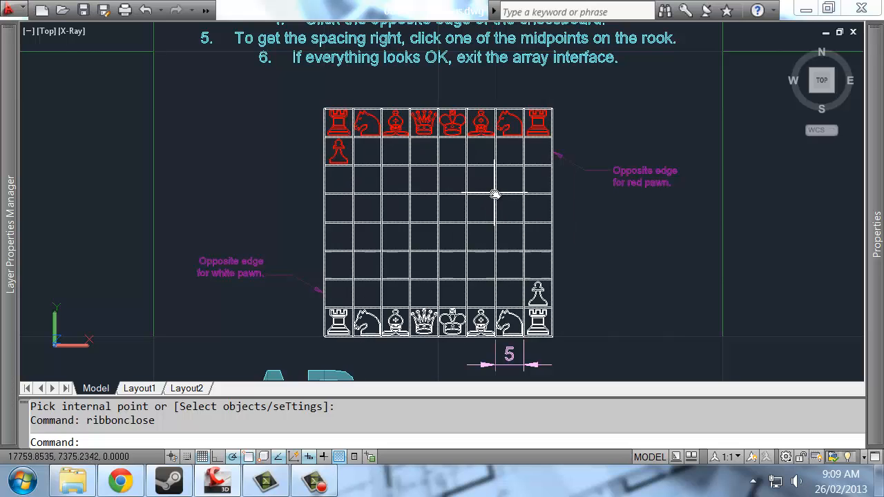
# Step: Check the selection of the red pawn and read the numbered rectangular array instructions above the chessboard
pyautogui.click(336, 153)
pyautogui.press('Escape')
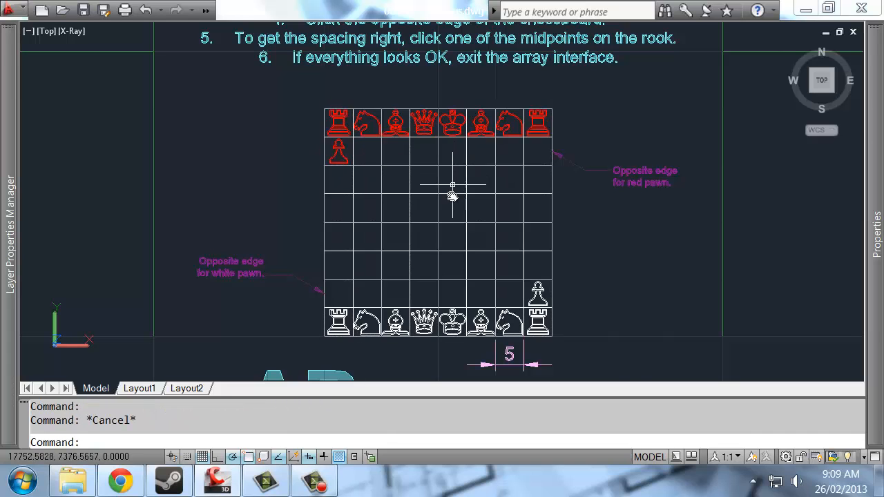
pyautogui.scroll(-3, 416, 173)
pyautogui.scroll(2, 373, 176)
pyautogui.moveTo(489, 174); pyautogui.dragTo(459, 220, button='middle')
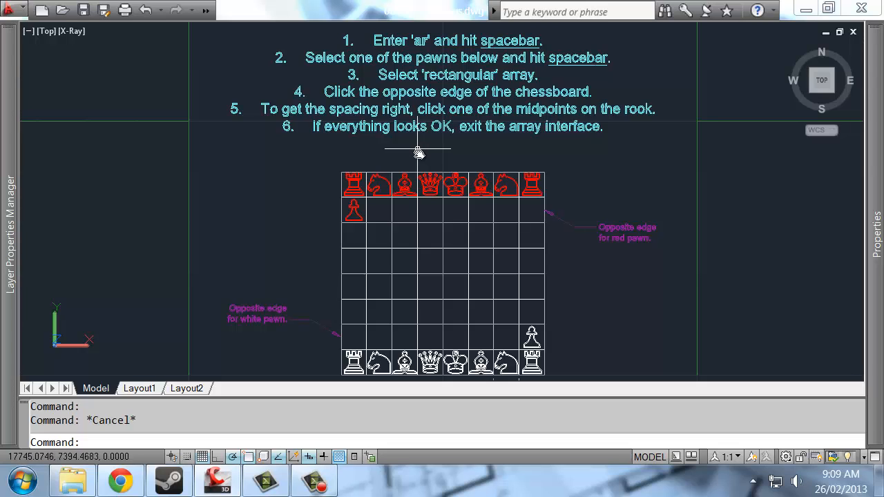
pyautogui.moveTo(366, 228); pyautogui.dragTo(372, 190, button='middle')
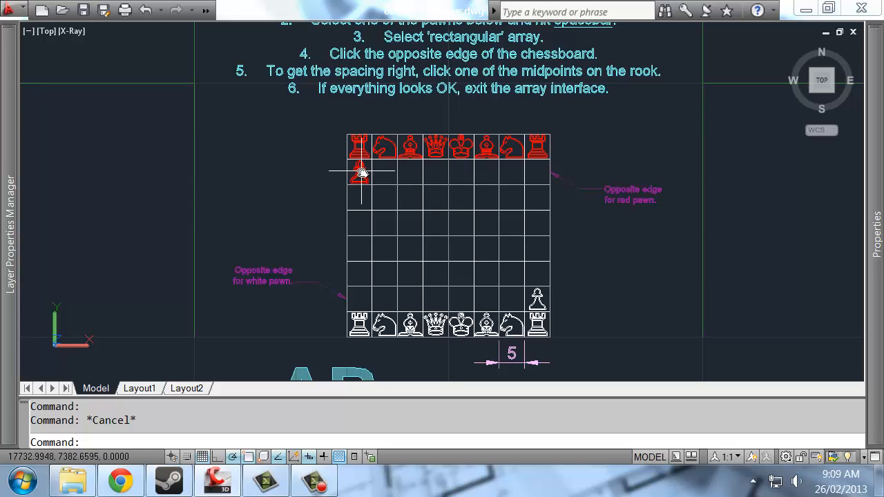
# Step: Create a rectangular array of the red pawn along its row to the chessboard's opposite edge, spacing the pawns from the end rook's midpoint
pyautogui.click(359, 173)
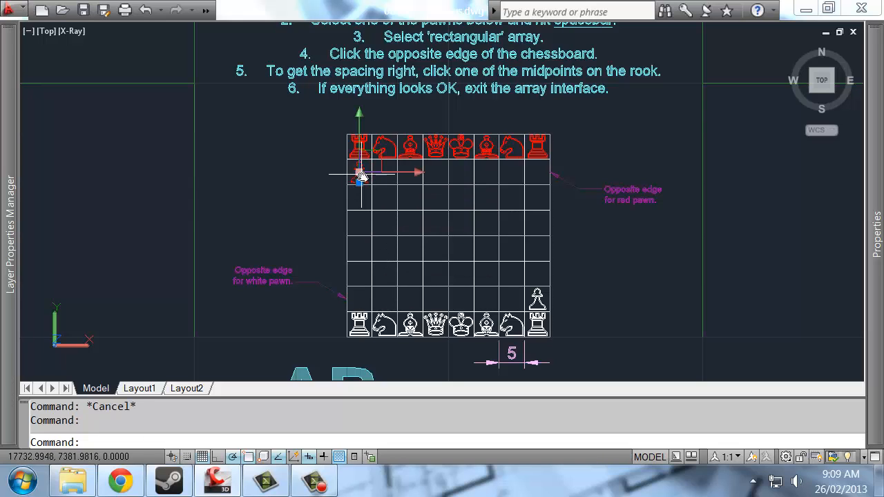
pyautogui.write('AR')
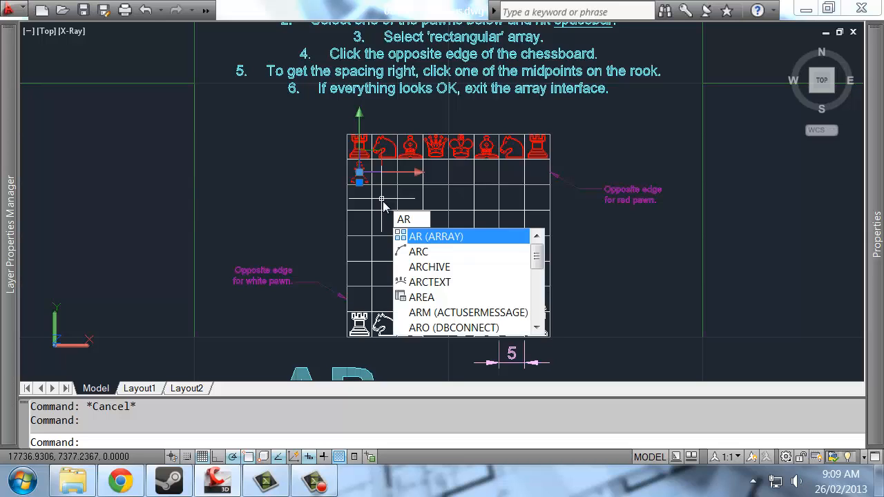
pyautogui.press('Return')
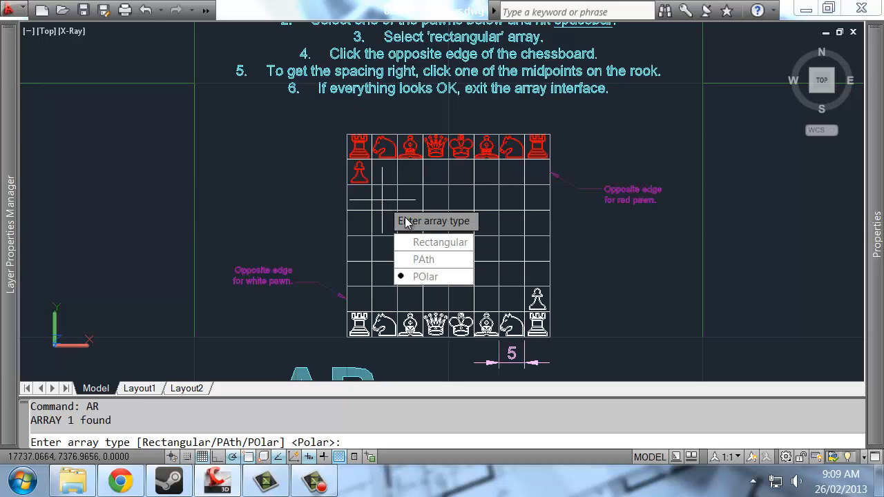
pyautogui.click(435, 243)
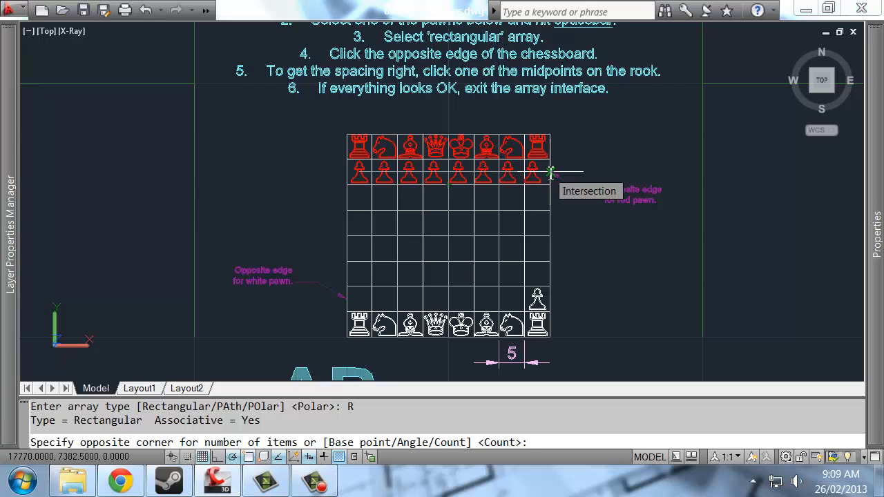
pyautogui.click(551, 172)
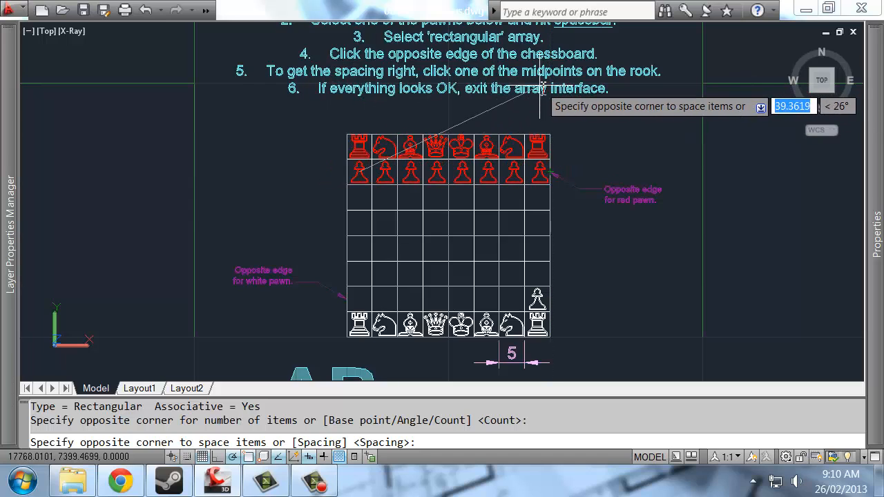
pyautogui.scroll(5, 549, 142)
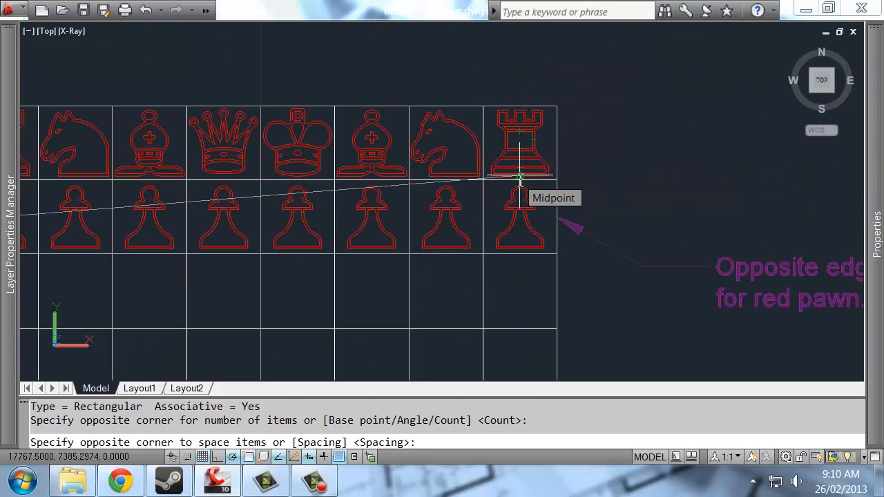
pyautogui.click(520, 179)
pyautogui.click(543, 306)
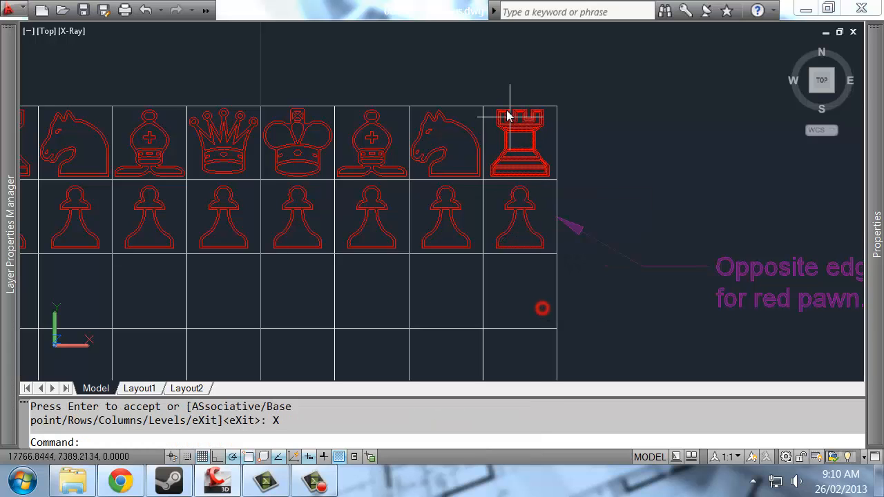
# Step: Select the arrayed red pawns to check how they are grouped, and clear the selection
pyautogui.click(509, 200)
pyautogui.scroll(-2, 223, 259)
pyautogui.moveTo(222, 259); pyautogui.dragTo(475, 268, button='middle')
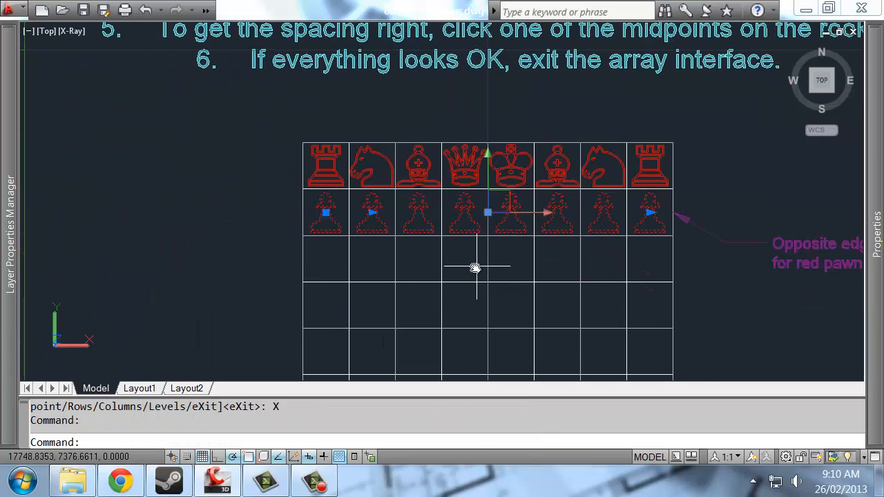
pyautogui.press('Escape')
# Step: Create a rectangular array of the white pawn along its row to the opposite edge, spacing the pawns from the end rook's midpoint
pyautogui.moveTo(540, 235); pyautogui.dragTo(452, 94, button='middle')
pyautogui.moveTo(533, 201); pyautogui.dragTo(532, 145, button='middle')
pyautogui.write('ar')
pyautogui.press('Return')
pyautogui.click(555, 242)
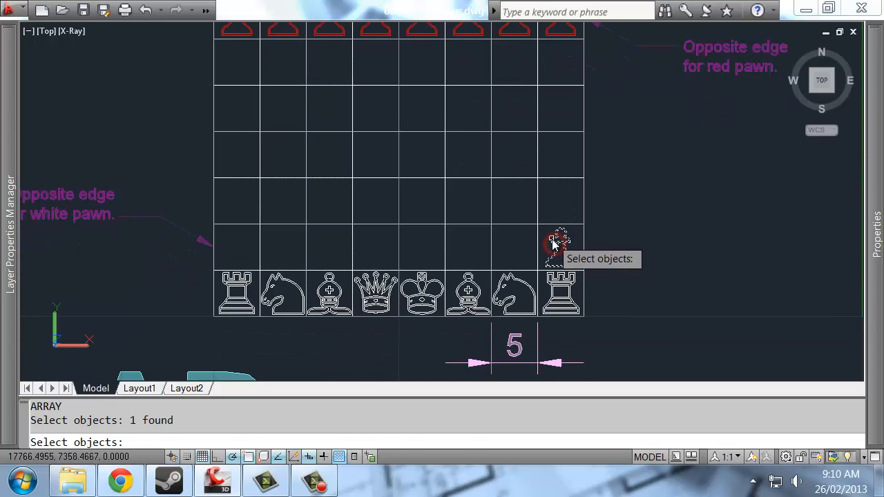
pyautogui.press('Return')
pyautogui.click(581, 280)
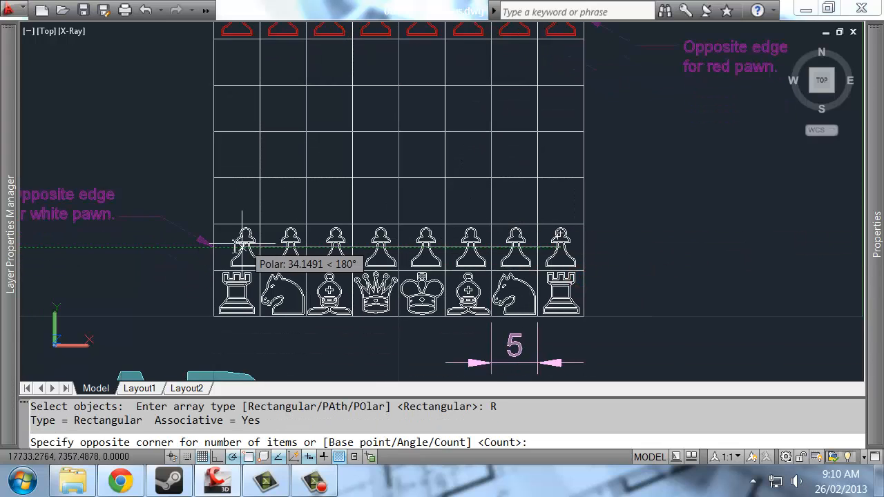
pyautogui.click(214, 247)
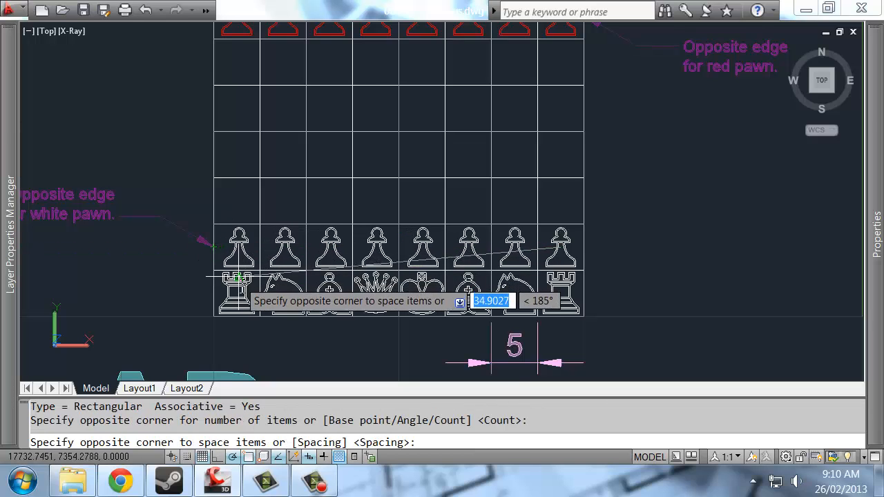
pyautogui.click(237, 298)
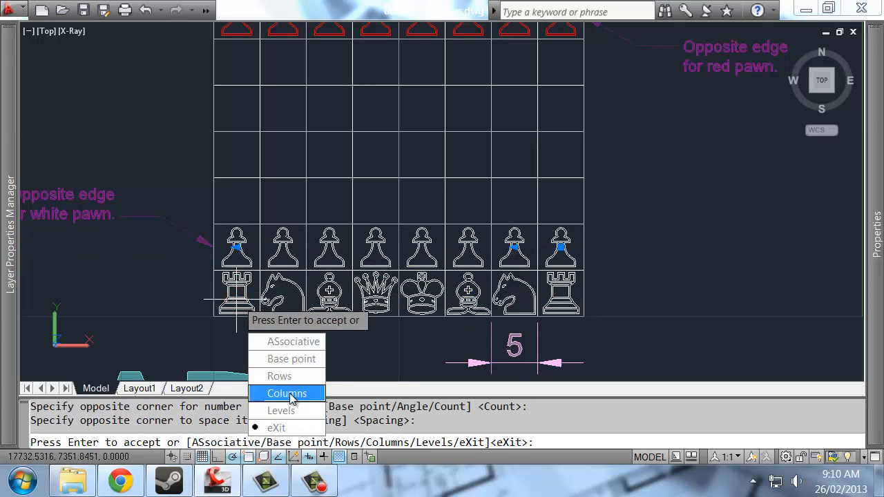
pyautogui.click(279, 428)
pyautogui.press('Escape')
# Step: Inspect both completed pawn rows and check whether the red row behaves as one array object
pyautogui.scroll(-3, 414, 180)
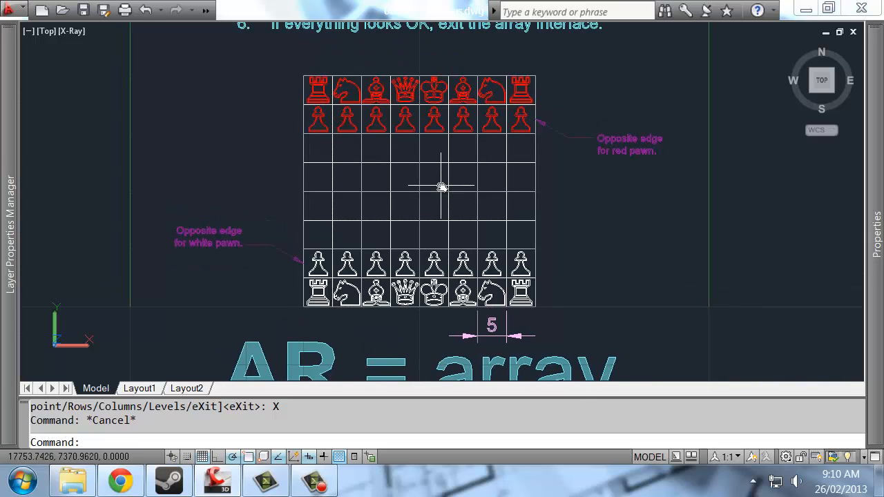
pyautogui.click(435, 126)
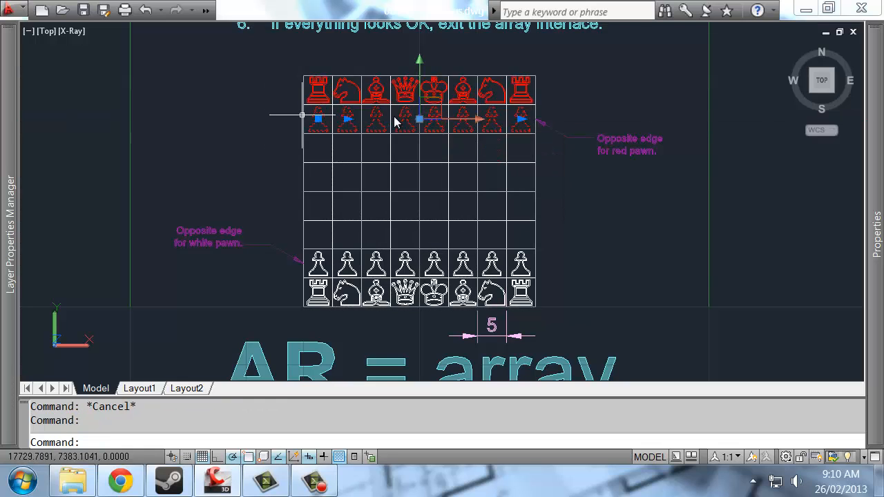
pyautogui.press('Escape')
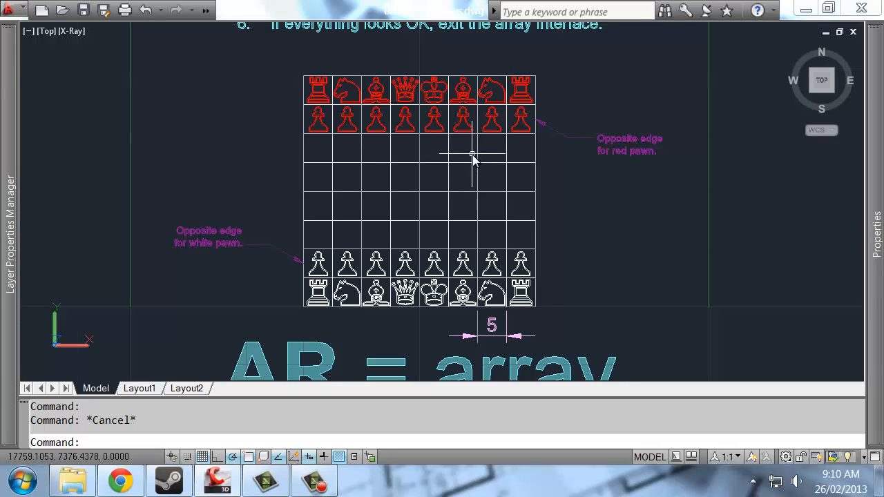
pyautogui.scroll(-2, 472, 154)
pyautogui.moveTo(618, 151); pyautogui.dragTo(541, 197, button='middle')
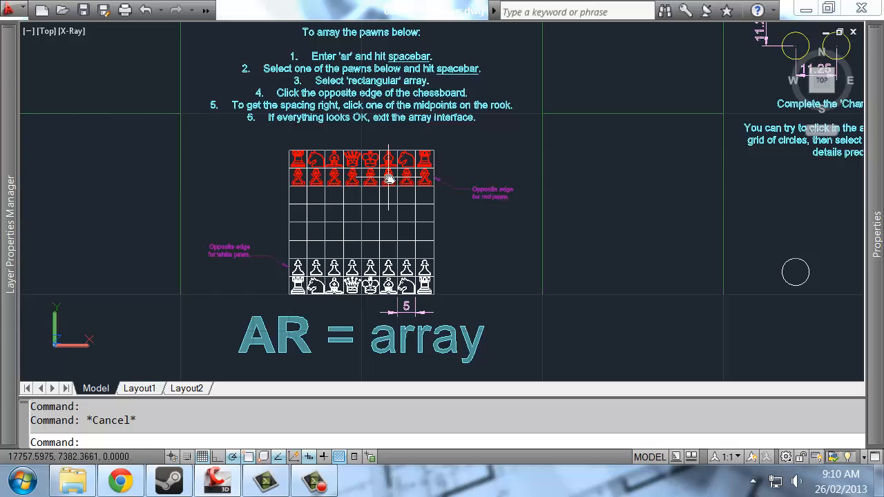
pyautogui.rightClick(389, 178)
pyautogui.press('Escape')
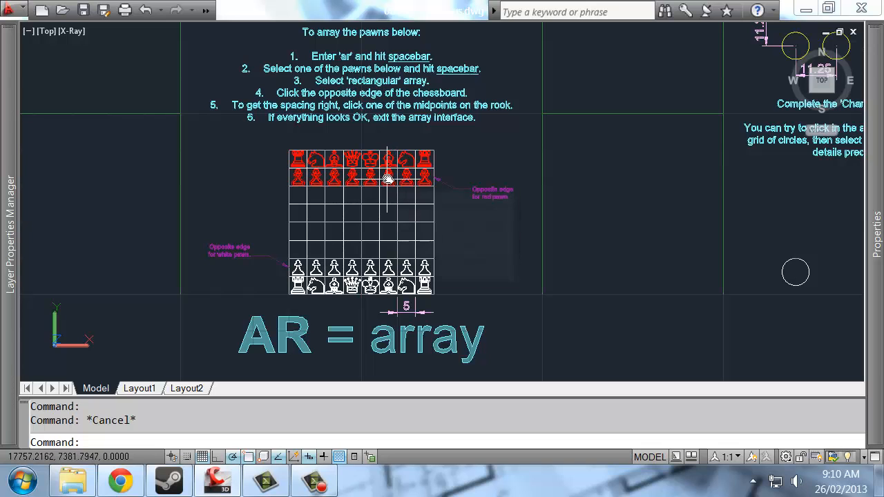
# Step: Explode the white and red pawn arrays into separate pawns
pyautogui.moveTo(376, 204); pyautogui.dragTo(373, 100, button='middle')
pyautogui.moveTo(364, 56); pyautogui.dragTo(384, 100, button='middle')
pyautogui.scroll(2, 379, 190)
pyautogui.click(379, 191)
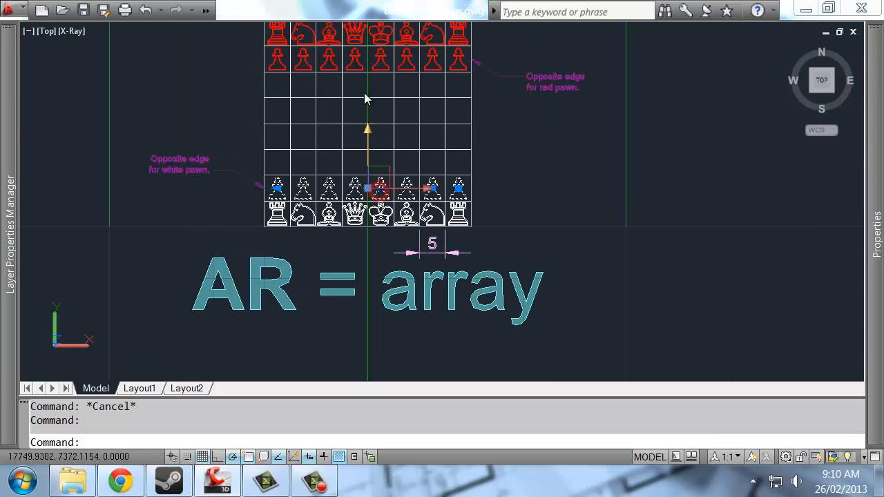
pyautogui.write('ex')
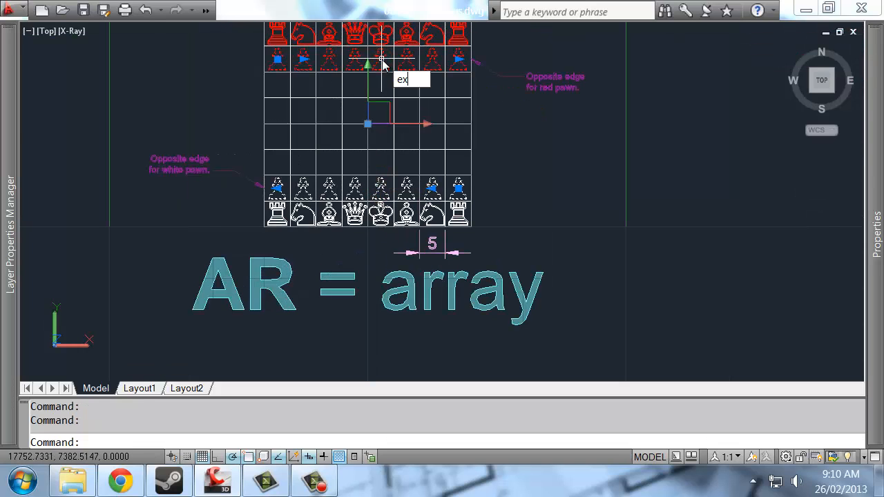
pyautogui.press('Return')
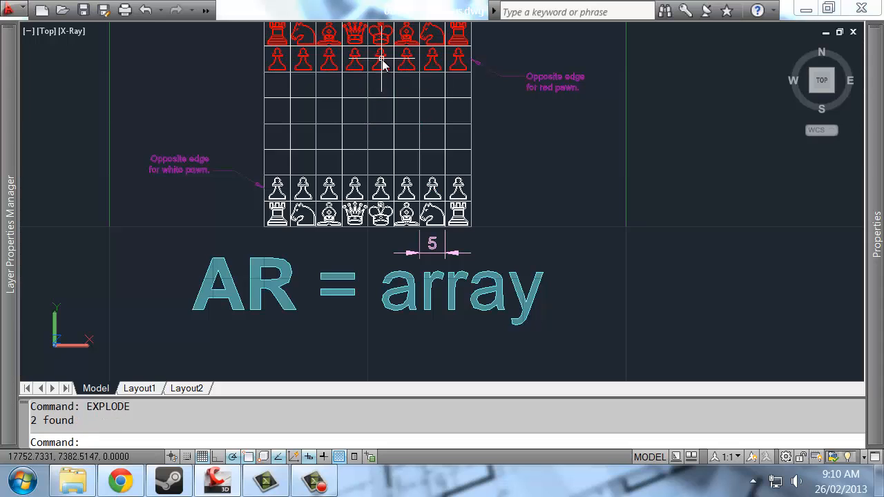
# Step: Move the red pawn in front of the red king two squares forward on the chessboard
pyautogui.write('m')
pyautogui.press('Return')
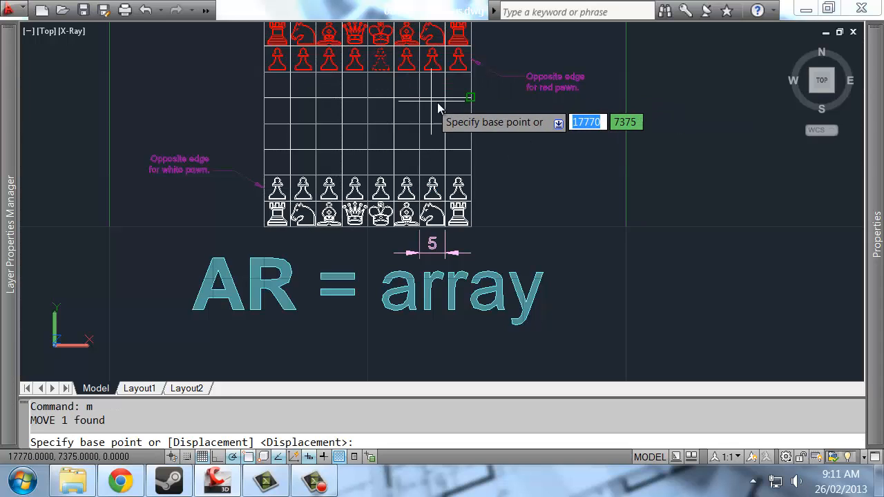
pyautogui.click(444, 98)
pyautogui.click(445, 149)
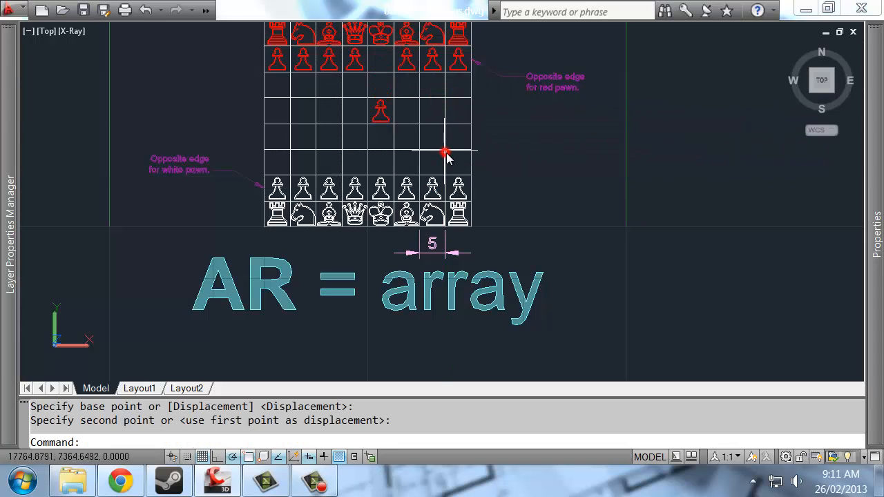
pyautogui.moveTo(408, 127); pyautogui.dragTo(406, 152, button='middle')
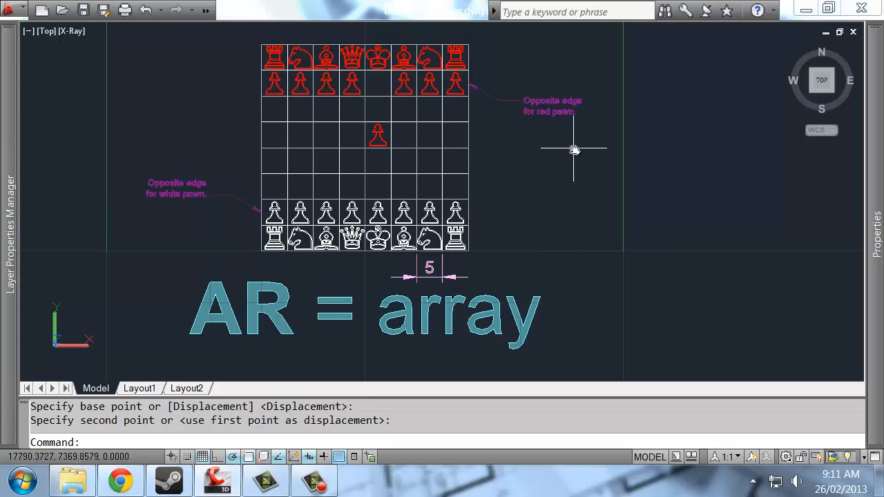
# Step: Go to the 'Using columns and rows' array exercise and reopen the ribbon
pyautogui.moveTo(482, 138); pyautogui.dragTo(470, 185, button='middle')
pyautogui.scroll(-5, 561, 174)
pyautogui.moveTo(695, 190)
pyautogui.mouseDown(button='middle')
pyautogui.moveTo(356, 225)
pyautogui.moveTo(344, 256)
pyautogui.mouseUp(button='middle')
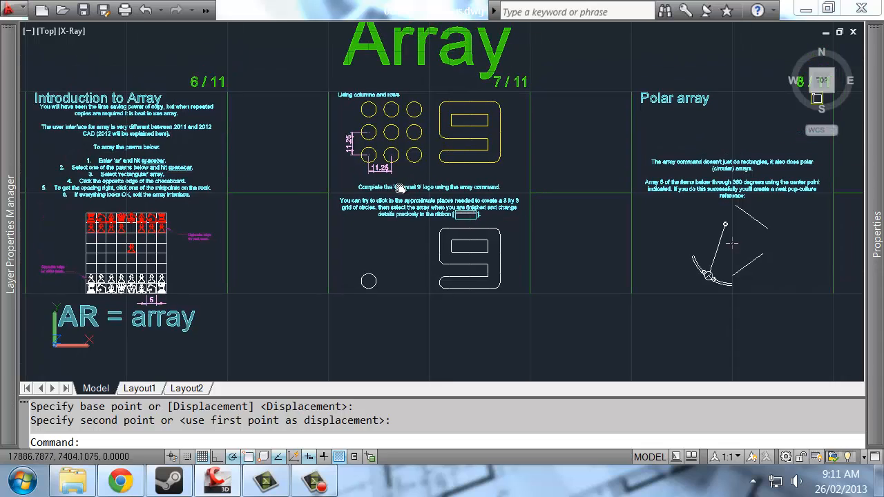
pyautogui.scroll(3, 391, 249)
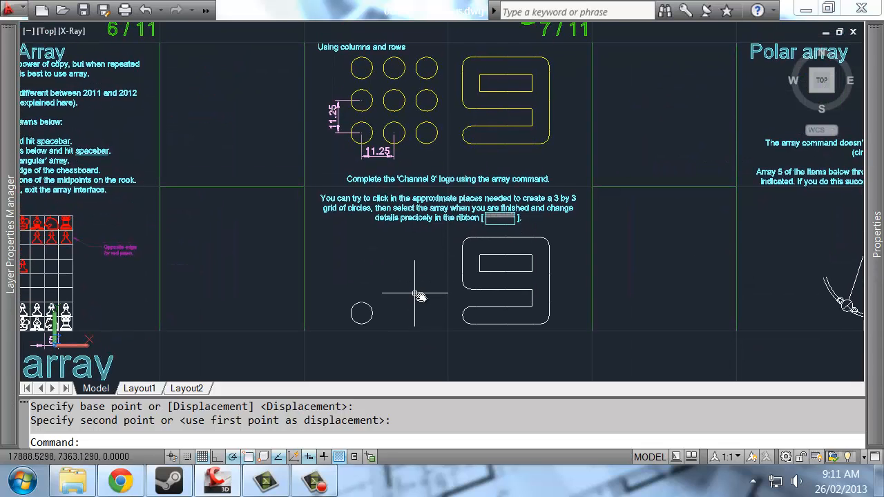
pyautogui.write('rib')
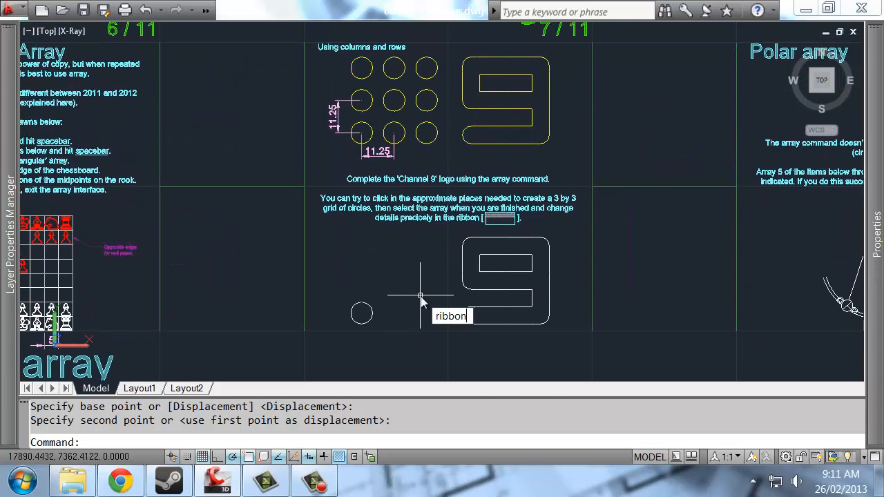
pyautogui.write('bon')
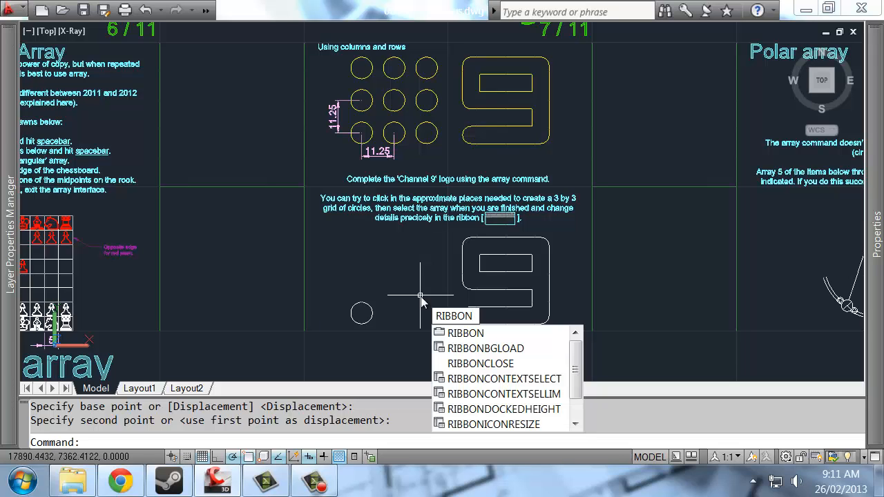
pyautogui.press('Return')
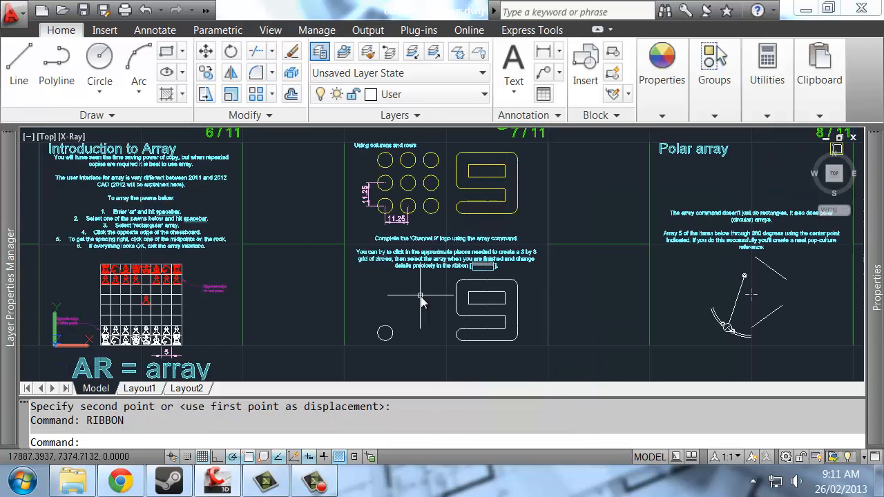
# Step: Create a rectangular 3 by 3 array of the circle beside the white 9 of the Channel 9 logo, with approximate spacing
pyautogui.scroll(3, 414, 279)
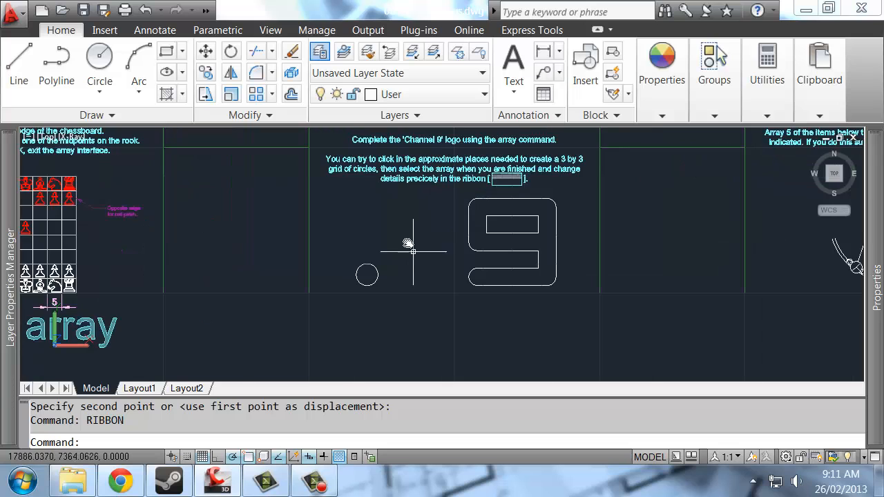
pyautogui.write('ar')
pyautogui.press('space')
pyautogui.moveTo(304, 290); pyautogui.dragTo(437, 242, button='middle')
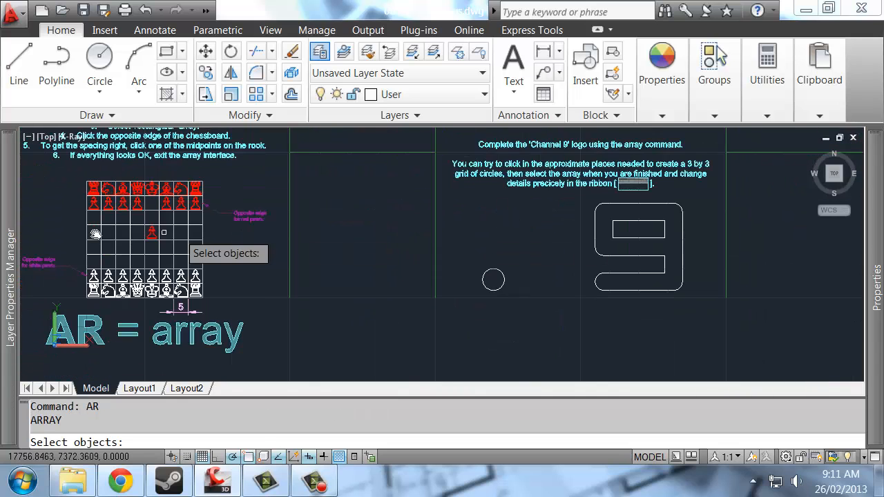
pyautogui.moveTo(517, 279); pyautogui.dragTo(415, 305, button='middle')
pyautogui.click(416, 305)
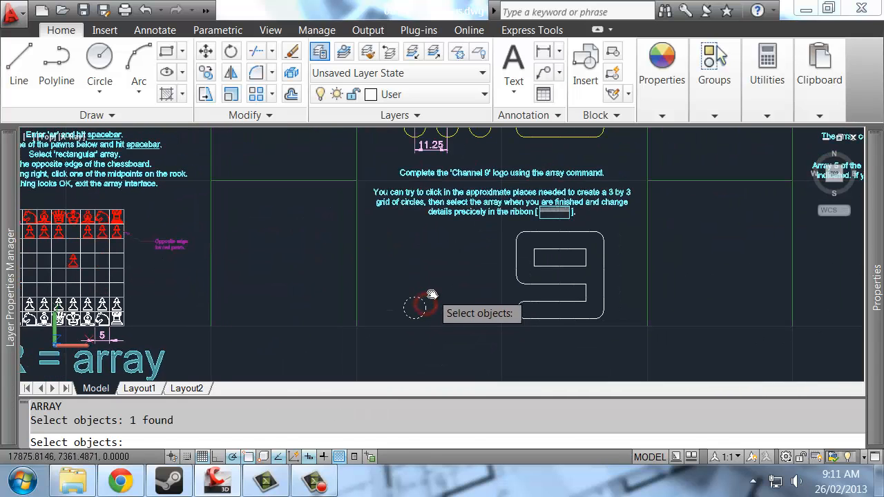
pyautogui.press('space')
pyautogui.click(459, 335)
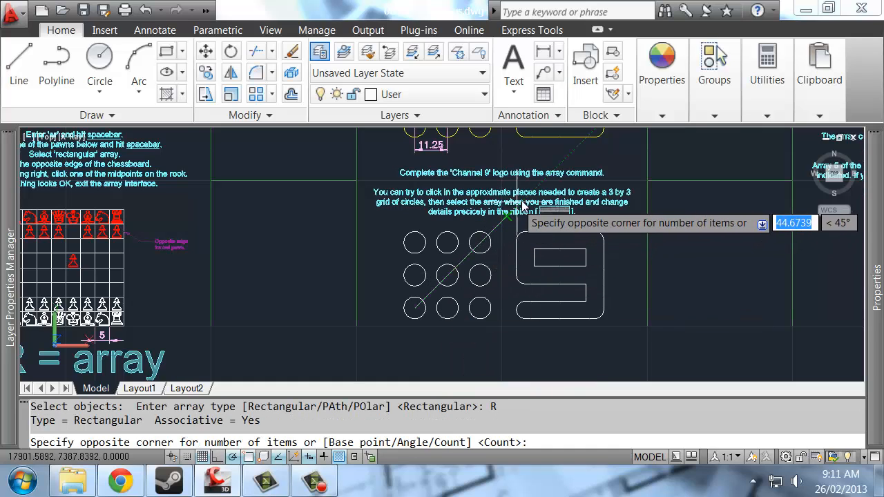
pyautogui.click(483, 246)
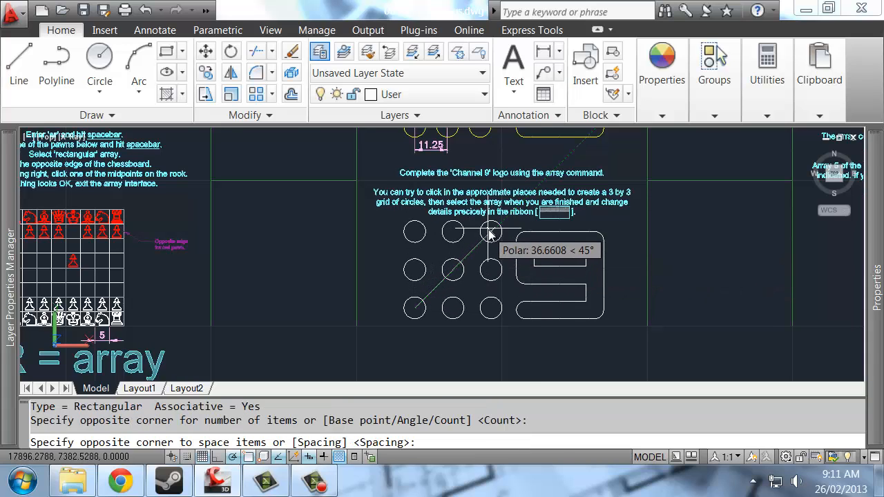
pyautogui.click(443, 234)
pyautogui.click(481, 361)
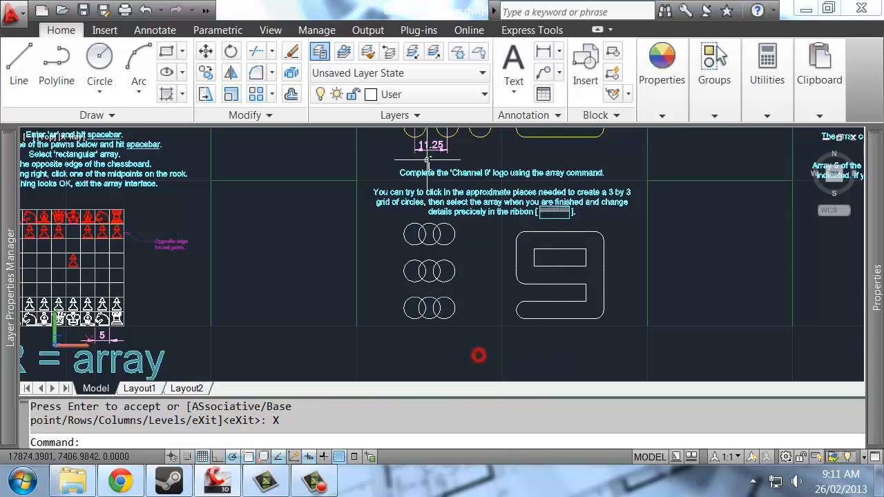
pyautogui.moveTo(467, 233); pyautogui.dragTo(442, 296, button='middle')
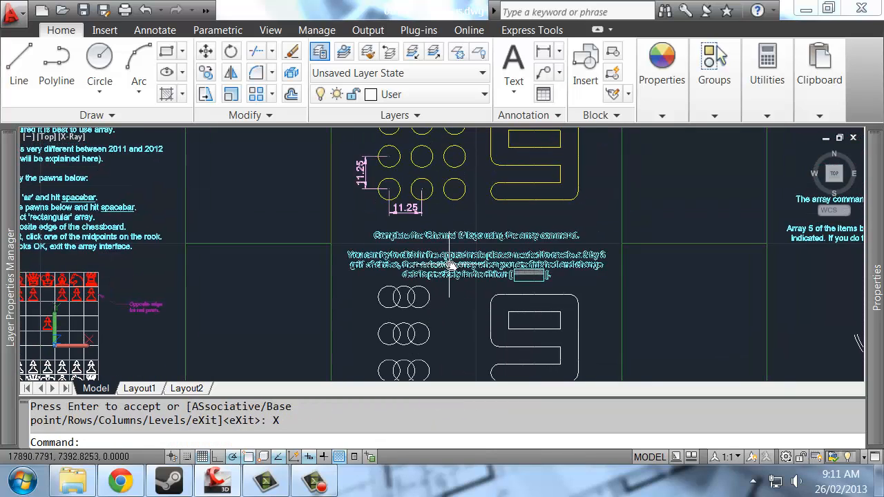
# Step: Set both the column spacing and the row spacing of the 3 by 3 circle array beside the white 9 to 11.25
pyautogui.moveTo(415, 235); pyautogui.dragTo(404, 205, button='middle')
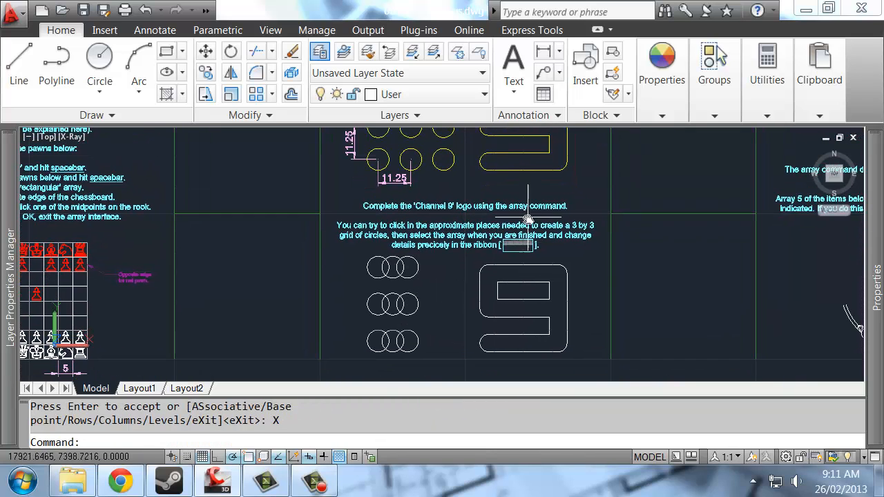
pyautogui.scroll(2, 393, 181)
pyautogui.scroll(2, 385, 169)
pyautogui.moveTo(384, 174); pyautogui.dragTo(427, 264, button='middle')
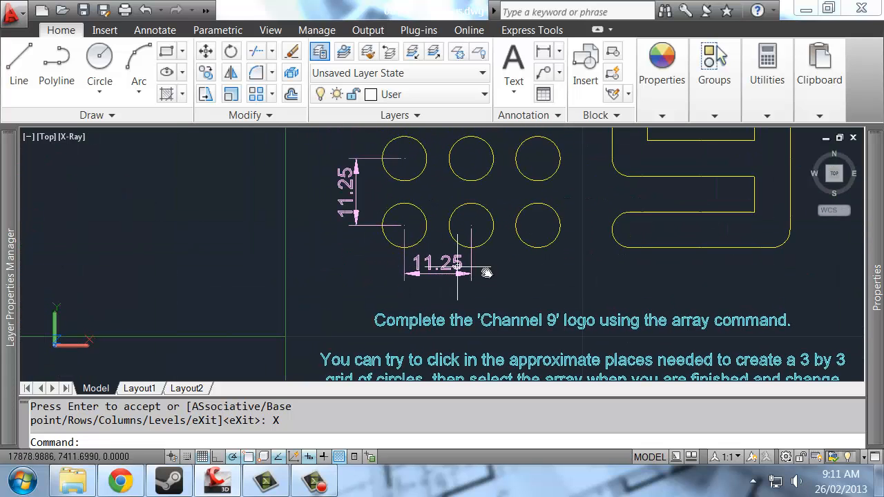
pyautogui.scroll(-4, 457, 216)
pyautogui.scroll(2, 456, 211)
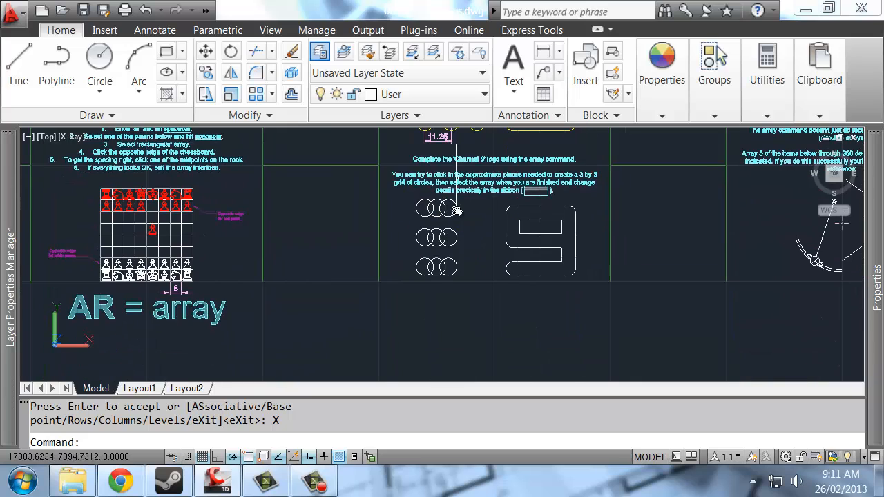
pyautogui.click(449, 233)
pyautogui.click(437, 233)
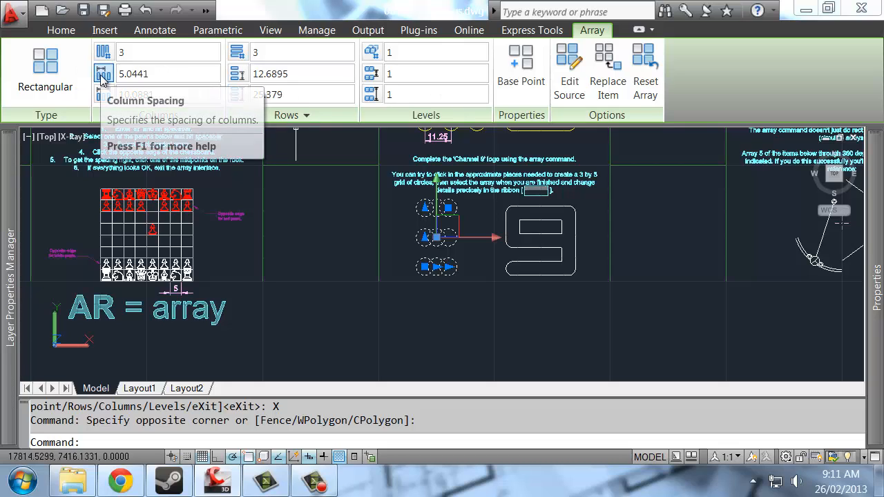
pyautogui.doubleClick(178, 75)
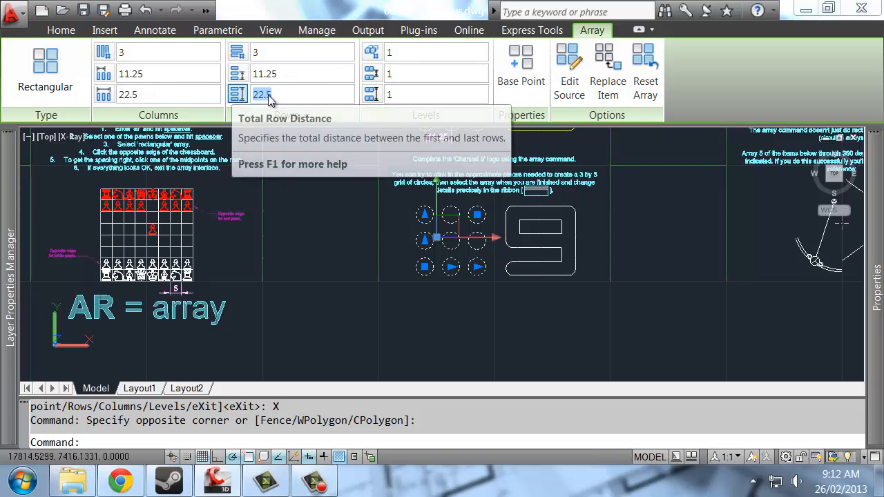
pyautogui.click(297, 74)
pyautogui.click(273, 53)
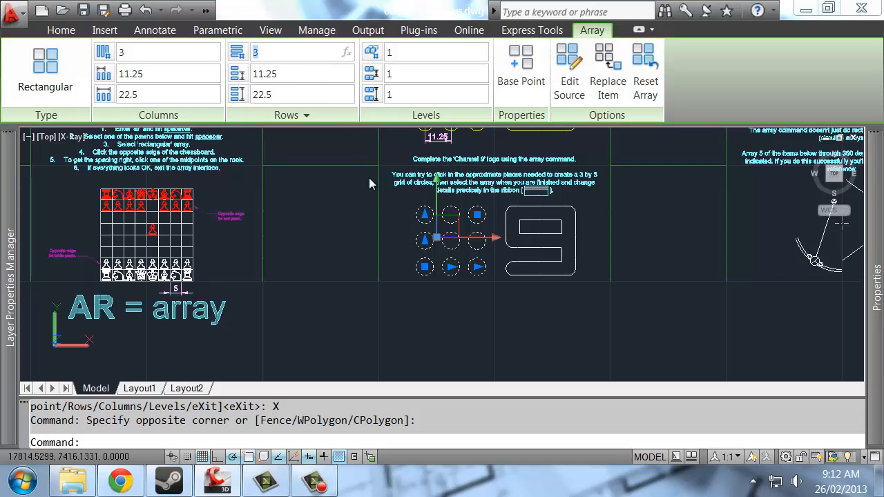
pyautogui.press('Escape')
# Step: Go to the 'Polar array' exercise and close the ribbon
pyautogui.moveTo(487, 236); pyautogui.dragTo(384, 324, button='middle')
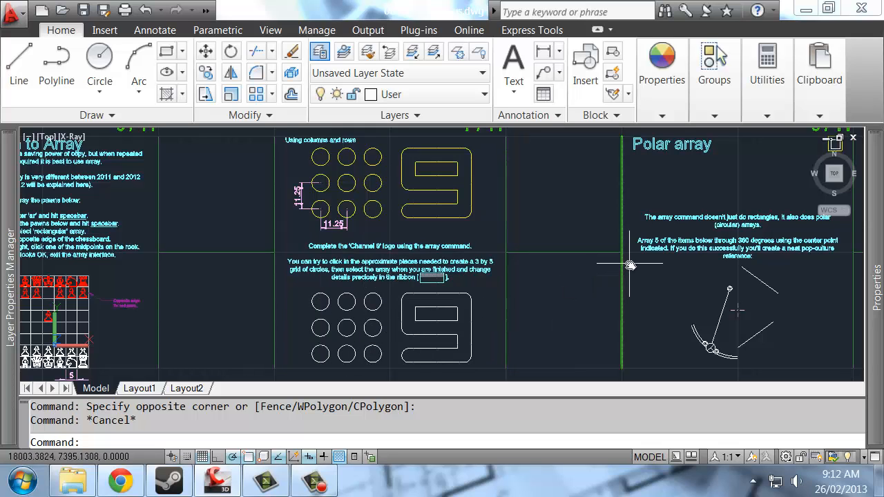
pyautogui.moveTo(601, 236)
pyautogui.mouseDown(button='middle')
pyautogui.moveTo(495, 215)
pyautogui.moveTo(401, 220)
pyautogui.mouseUp(button='middle')
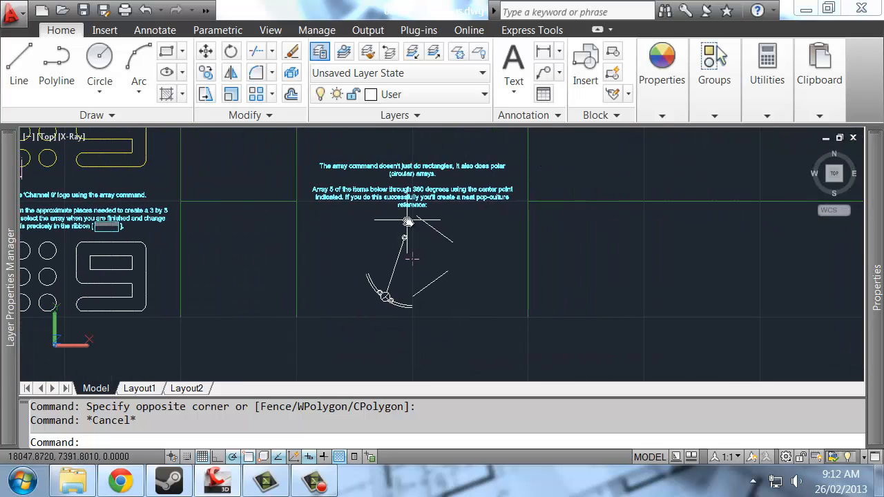
pyautogui.write('ribbonclose')
pyautogui.press('Return')
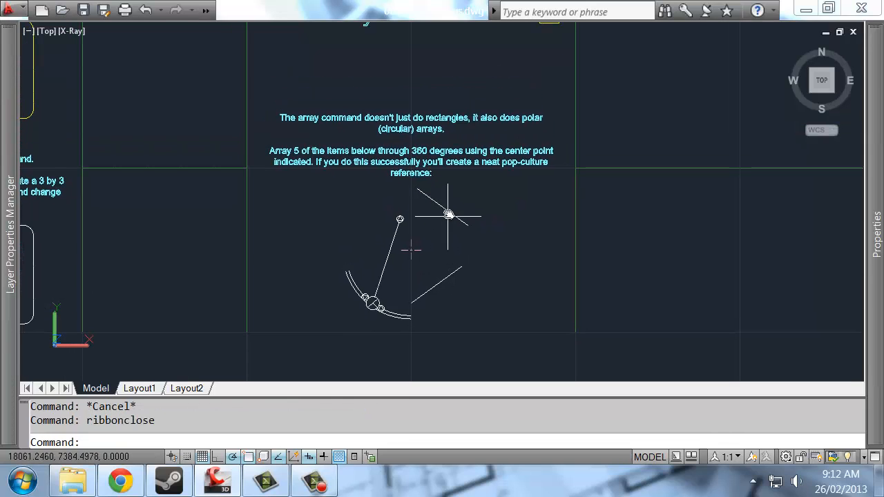
pyautogui.scroll(2, 428, 207)
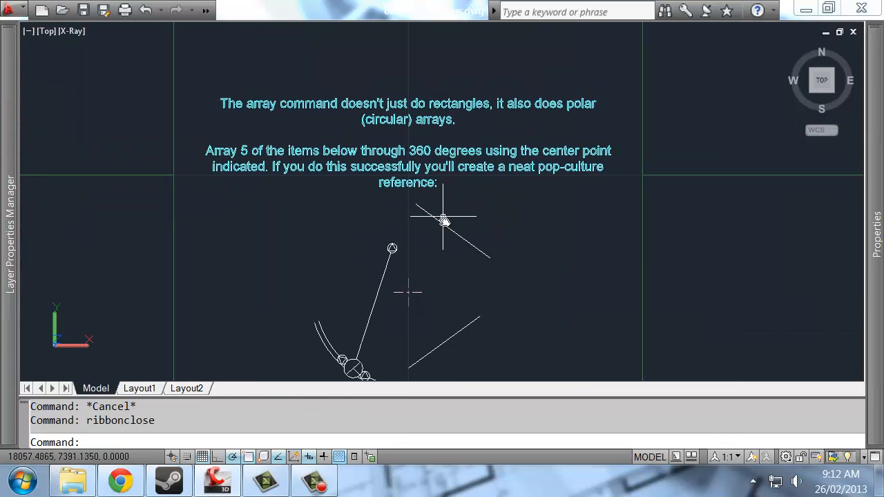
pyautogui.click(488, 189)
pyautogui.press('Escape')
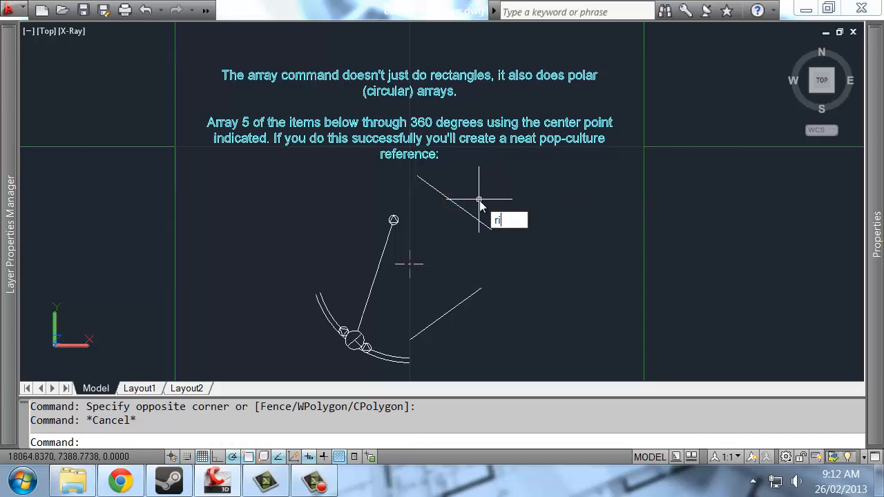
# Step: Start a polar array of all the lines, arcs and circles below the exercise text, using the indicated center point
pyautogui.write('raar')
pyautogui.press('Return')
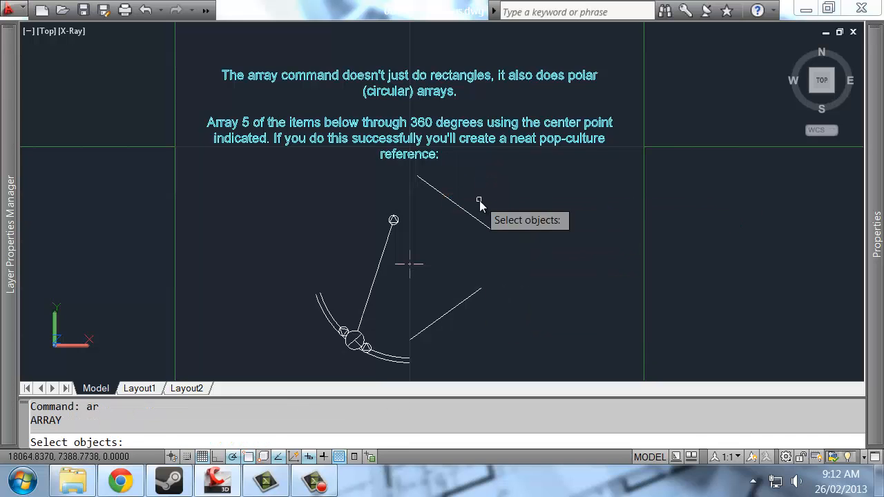
pyautogui.click(479, 201)
pyautogui.click(363, 228)
pyautogui.moveTo(468, 338); pyautogui.dragTo(468, 324, button='middle')
pyautogui.click(493, 295)
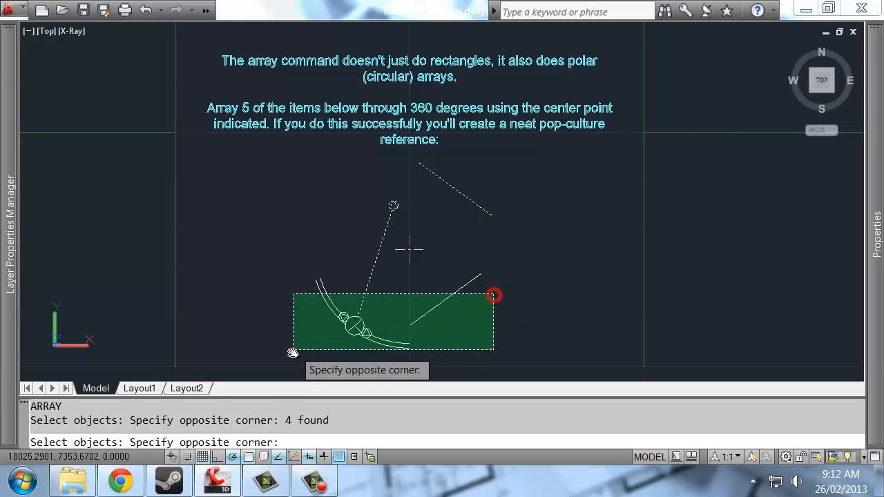
pyautogui.click(293, 353)
pyautogui.press('Return')
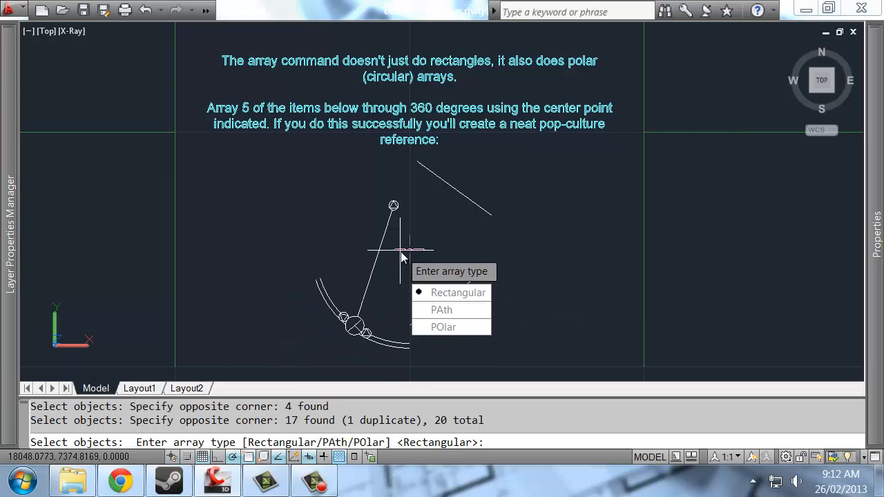
pyautogui.click(433, 326)
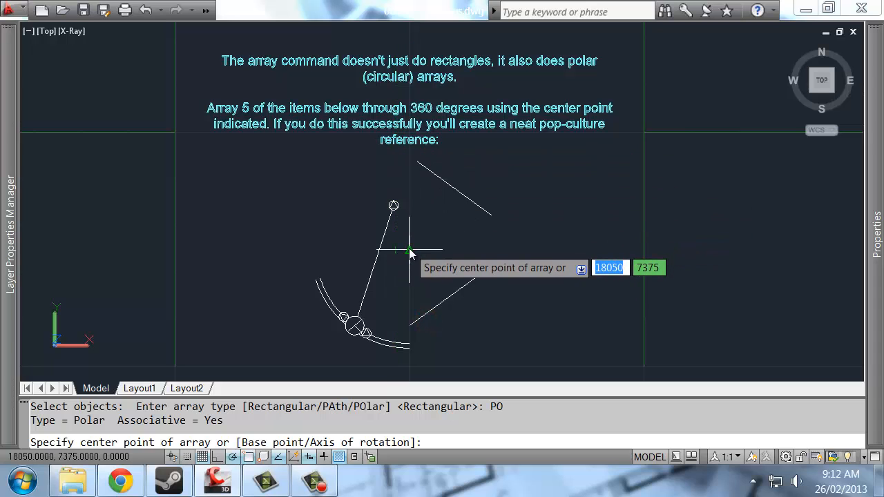
pyautogui.click(409, 253)
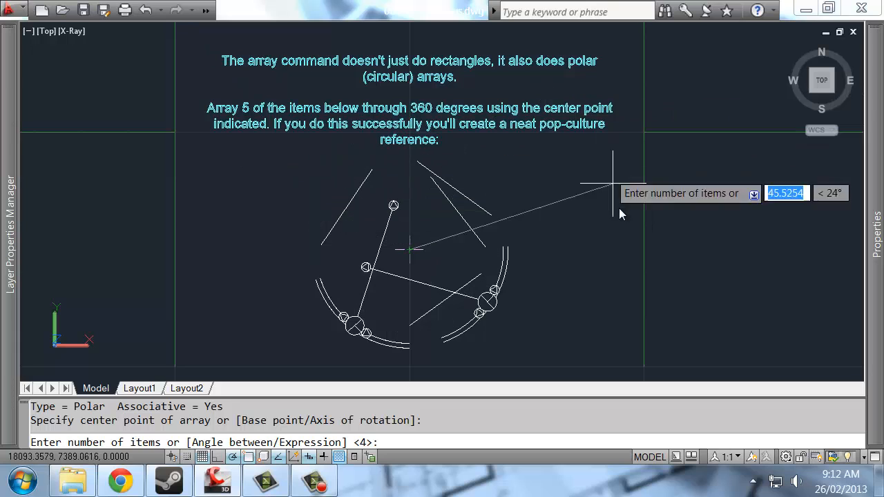
# Step: Set the polar array to 5 items filling 360 degrees and finish it
pyautogui.moveTo(464, 150); pyautogui.dragTo(477, 188, button='middle')
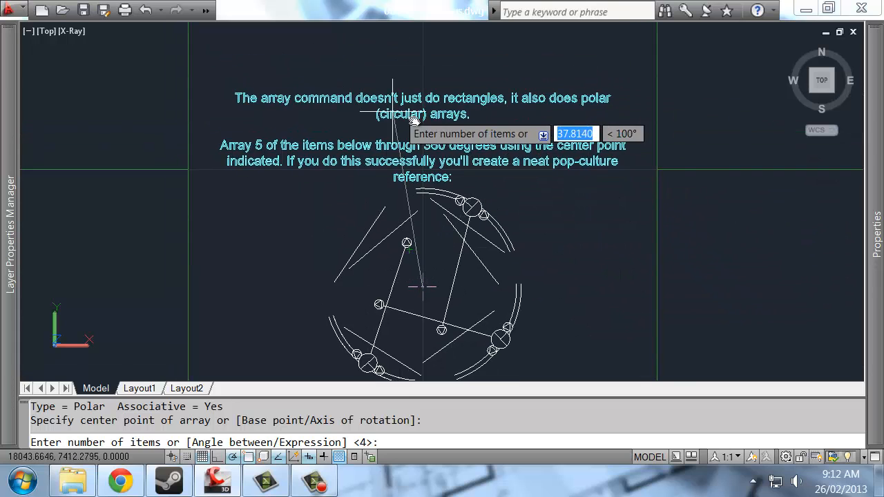
pyautogui.moveTo(416, 99); pyautogui.dragTo(421, 180, button='middle')
pyautogui.moveTo(389, 221); pyautogui.dragTo(379, 172, button='middle')
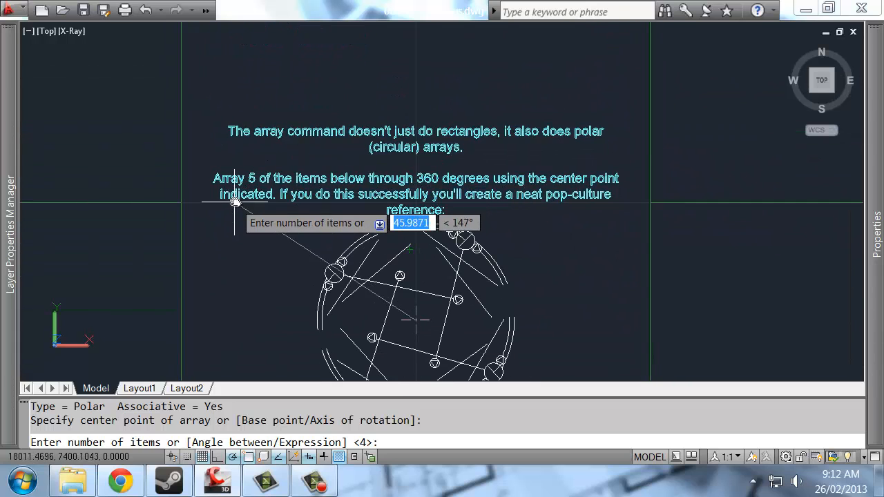
pyautogui.moveTo(605, 263); pyautogui.dragTo(588, 198, button='middle')
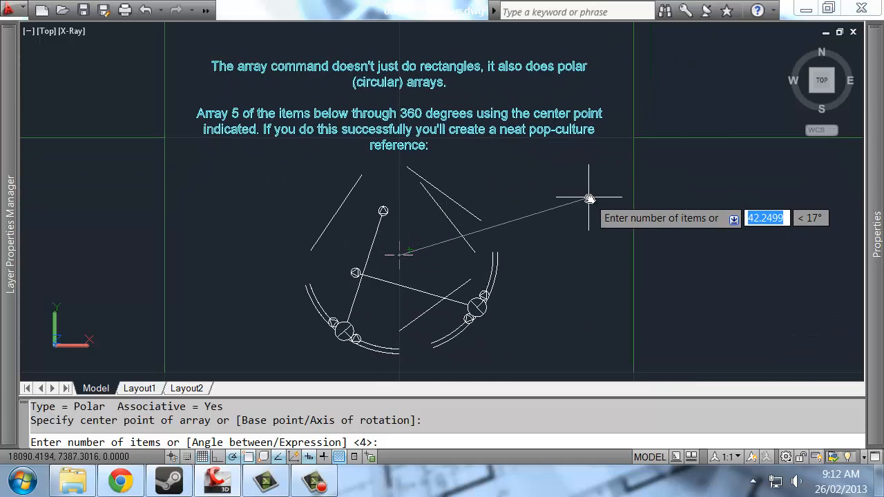
pyautogui.press('Return')
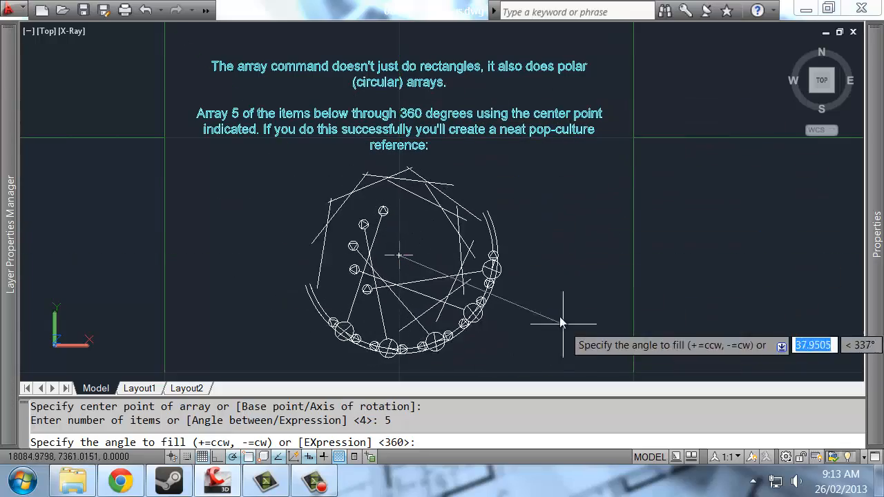
pyautogui.moveTo(561, 323); pyautogui.dragTo(545, 257, button='middle')
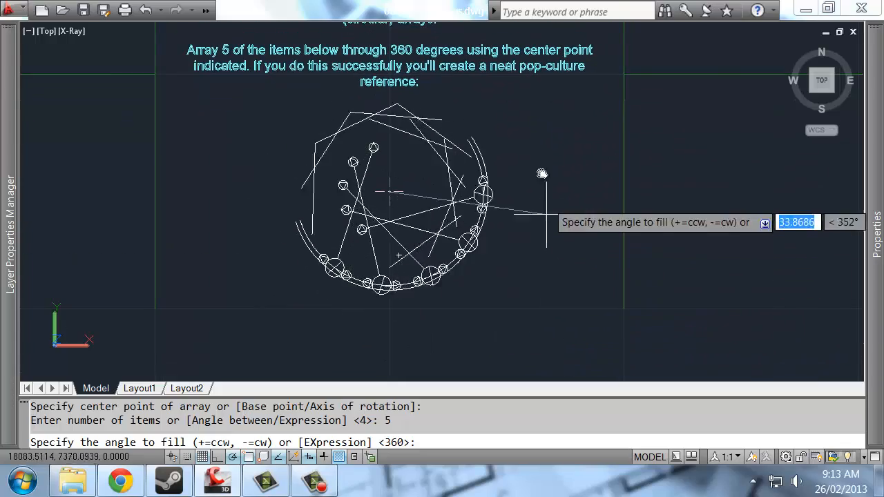
pyautogui.moveTo(492, 156); pyautogui.dragTo(520, 270, button='middle')
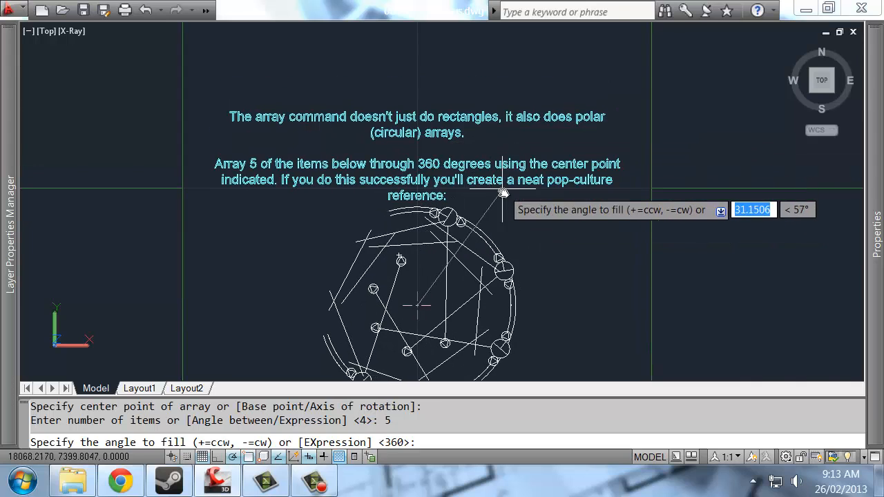
pyautogui.write('360')
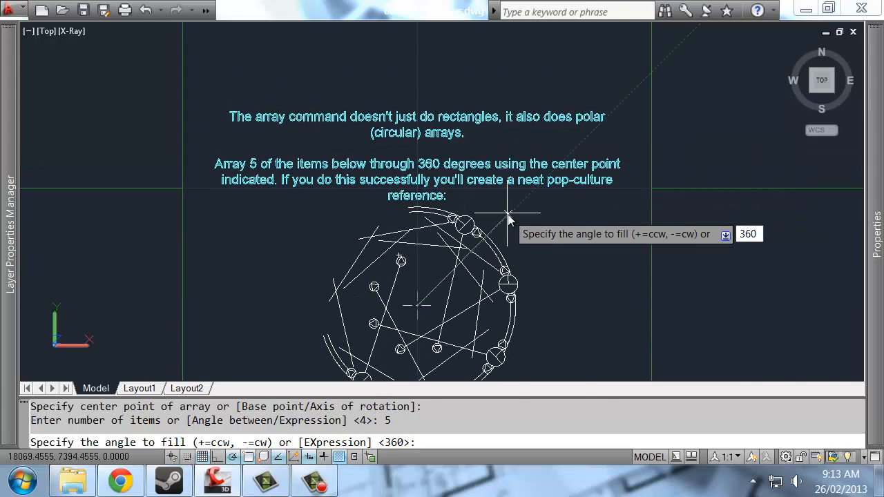
pyautogui.press('Return')
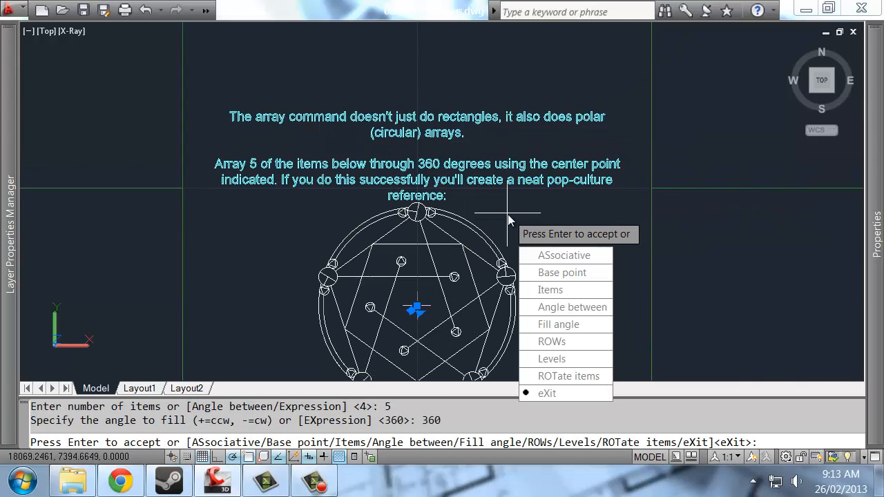
pyautogui.click(558, 391)
pyautogui.moveTo(516, 328); pyautogui.dragTo(527, 257, button='middle')
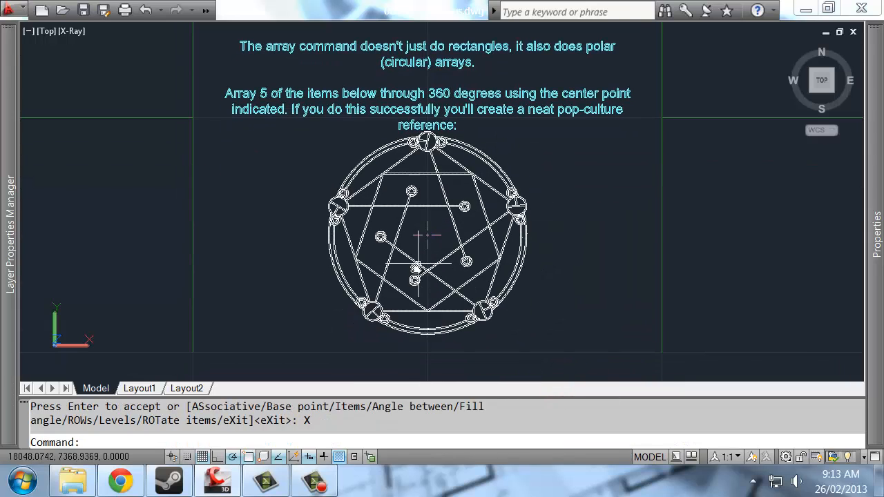
pyautogui.scroll(2, 429, 245)
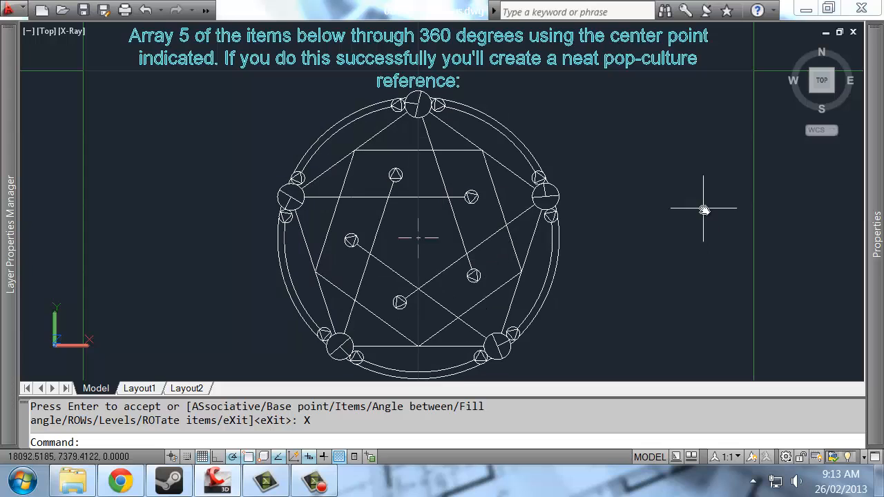
# Step: Examine the polar array's geometry and miscellaneous properties, including its number of items and fill angle
pyautogui.scroll(-2, 556, 238)
pyautogui.scroll(-3, 553, 243)
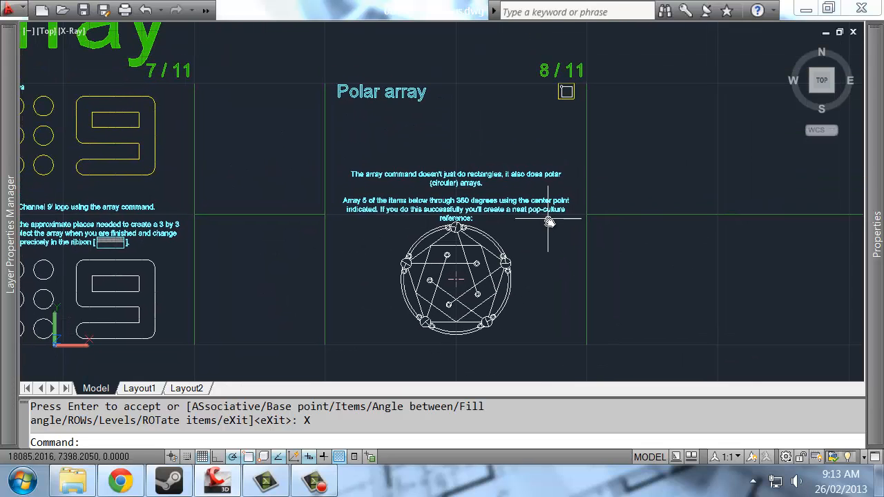
pyautogui.moveTo(423, 233)
pyautogui.mouseDown(button='middle')
pyautogui.moveTo(781, 228)
pyautogui.moveTo(534, 198)
pyautogui.mouseUp(button='middle')
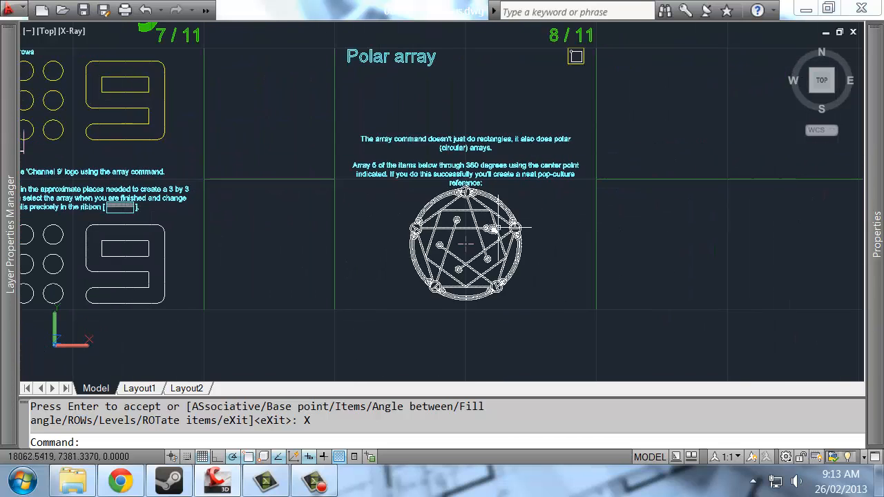
pyautogui.scroll(3, 483, 201)
pyautogui.click(477, 189)
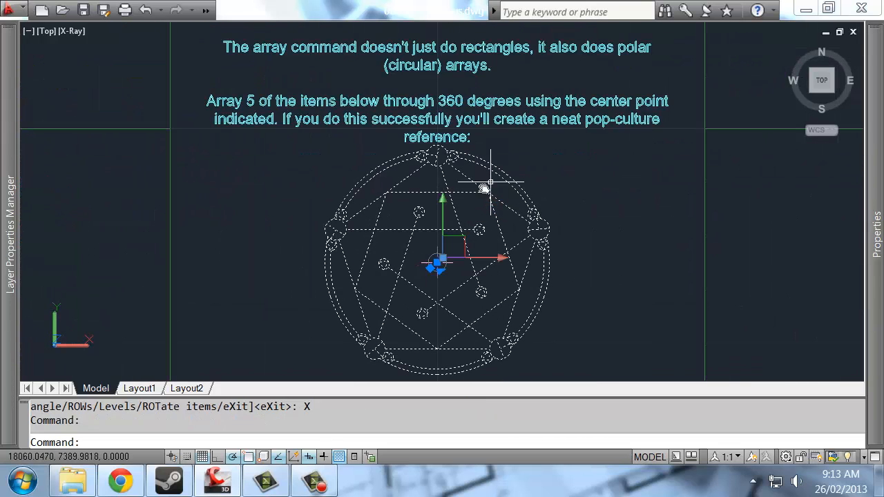
pyautogui.moveTo(879, 266)
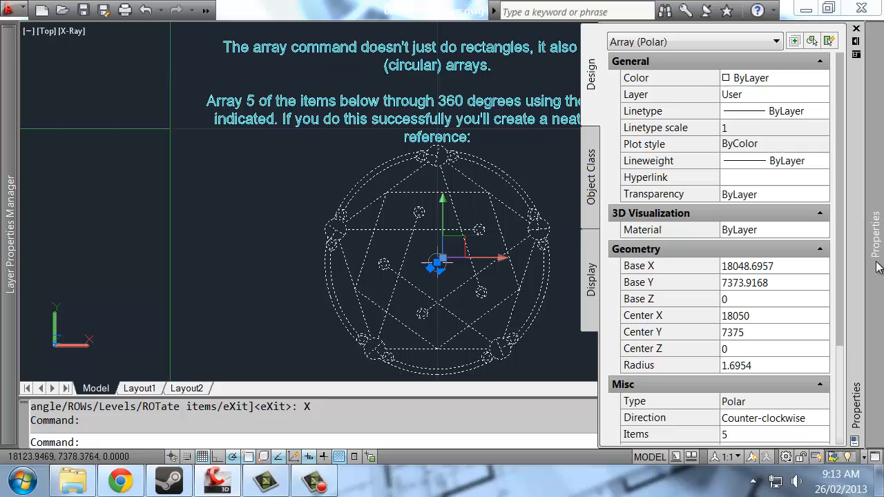
pyautogui.click(821, 250)
pyautogui.click(819, 269)
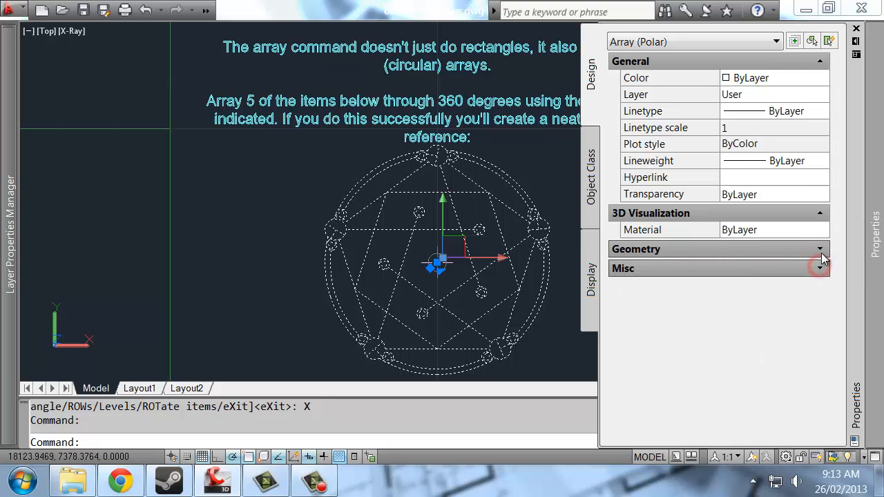
pyautogui.click(820, 268)
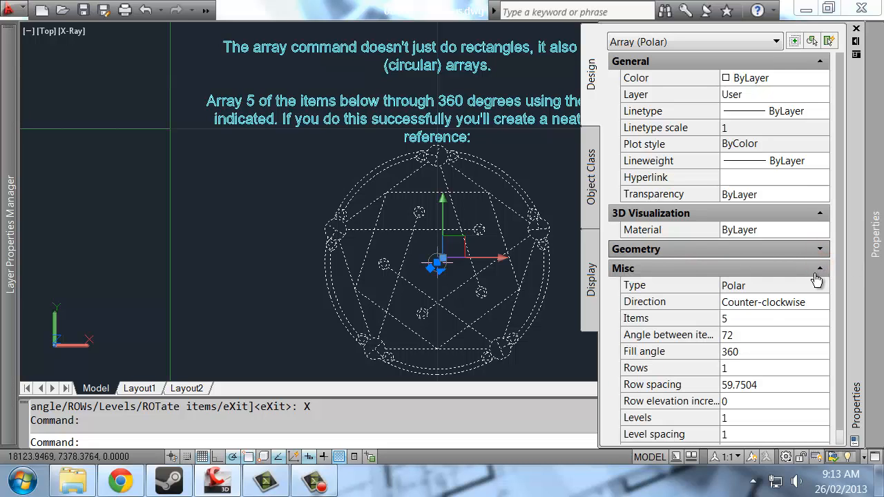
pyautogui.click(737, 352)
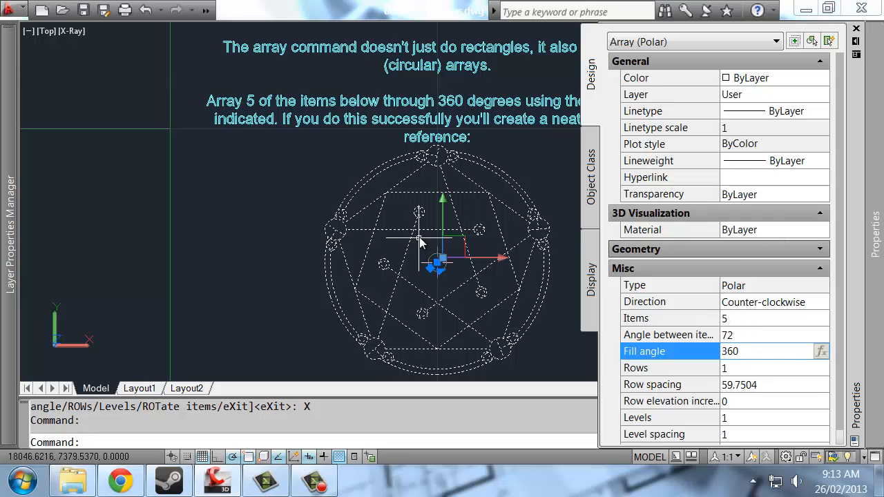
pyautogui.press('Escape')
pyautogui.press('Escape')
# Step: Go to the 'Stretch' exercise, panel 9 of 11
pyautogui.scroll(-4, 447, 247)
pyautogui.moveTo(533, 218); pyautogui.dragTo(502, 235, button='middle')
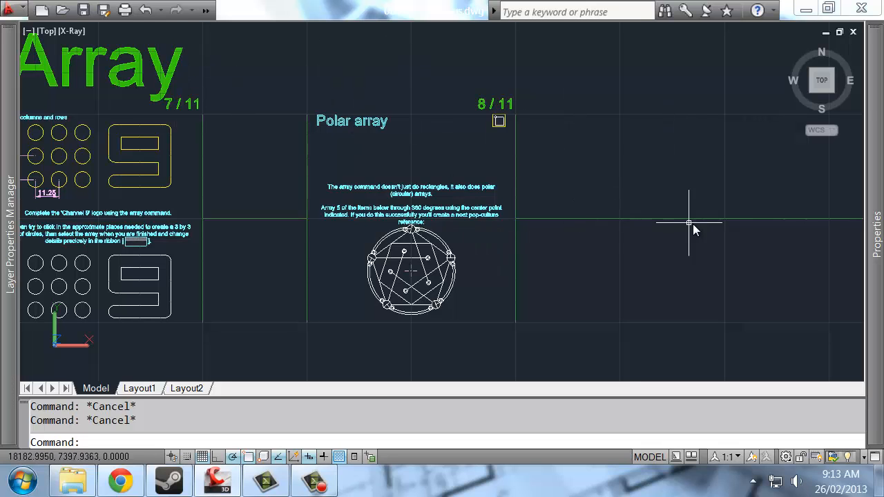
pyautogui.moveTo(689, 223); pyautogui.dragTo(276, 221, button='middle')
pyautogui.moveTo(729, 219); pyautogui.dragTo(614, 184, button='middle')
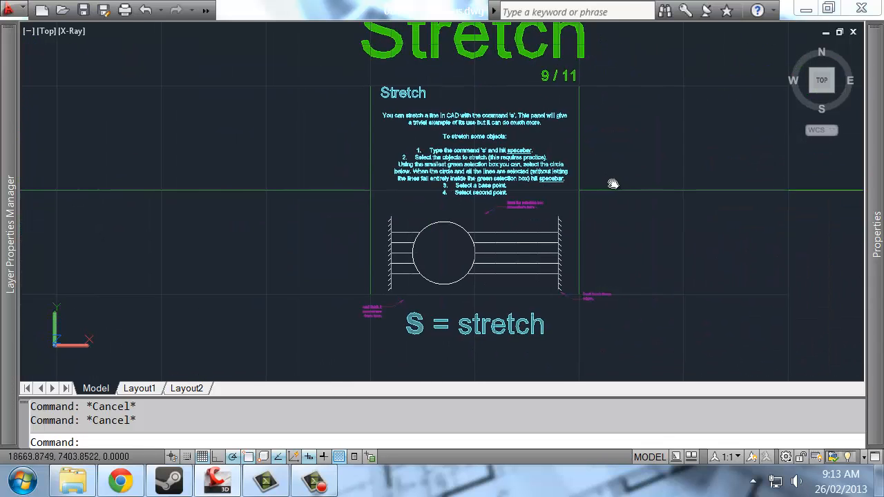
# Step: Hide the layer that holds the magenta hint notes around the stretch drawing
pyautogui.scroll(2, 495, 203)
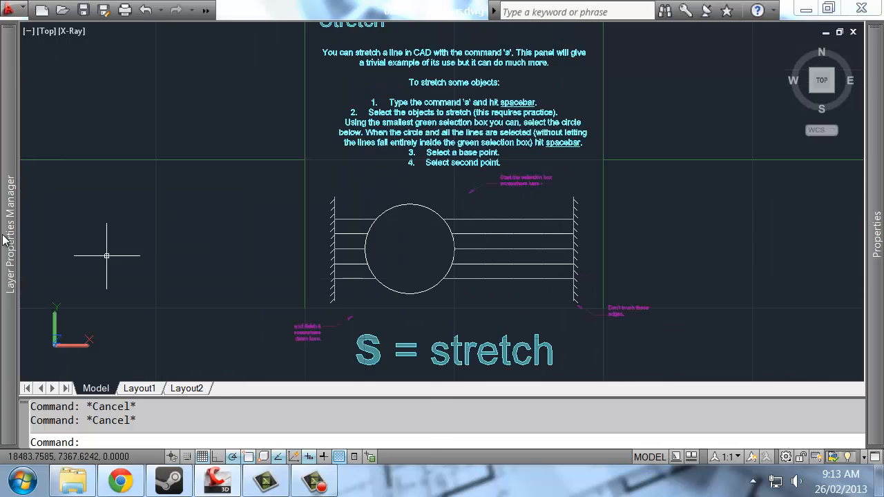
pyautogui.moveTo(4, 239)
pyautogui.click(132, 179)
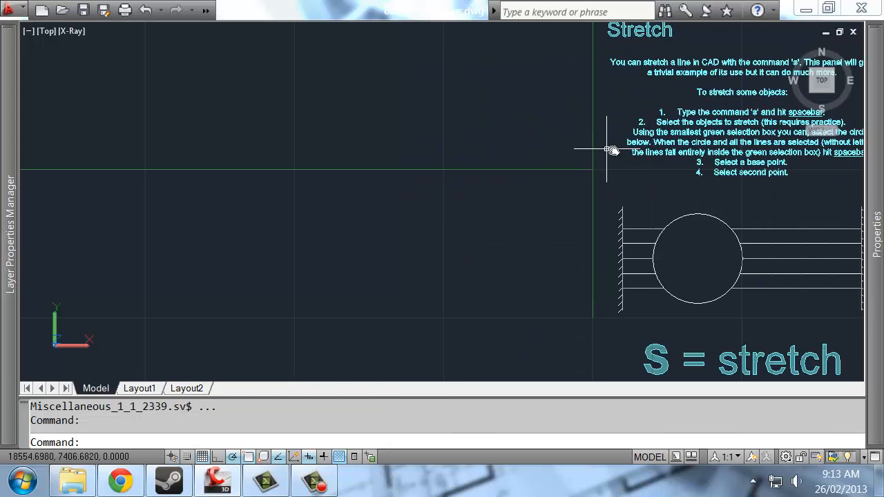
pyautogui.moveTo(606, 148); pyautogui.dragTo(339, 153, button='middle')
pyautogui.scroll(3, 459, 225)
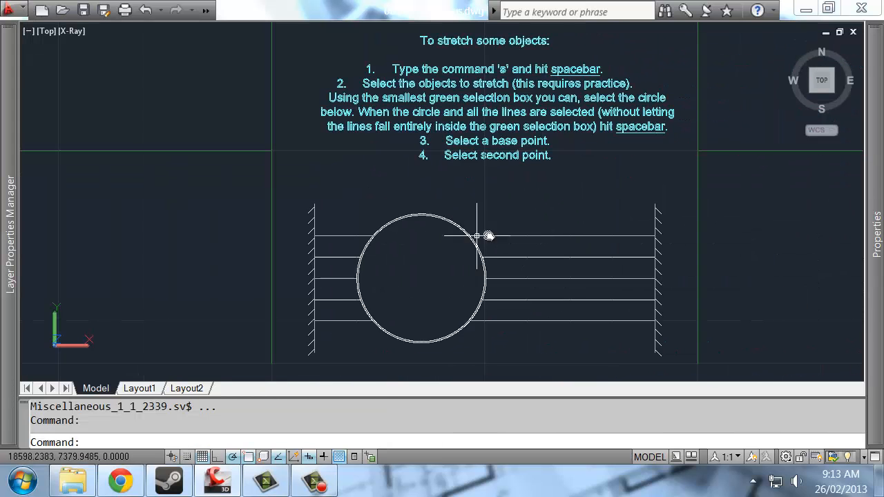
pyautogui.scroll(-4, 470, 201)
pyautogui.write('s')
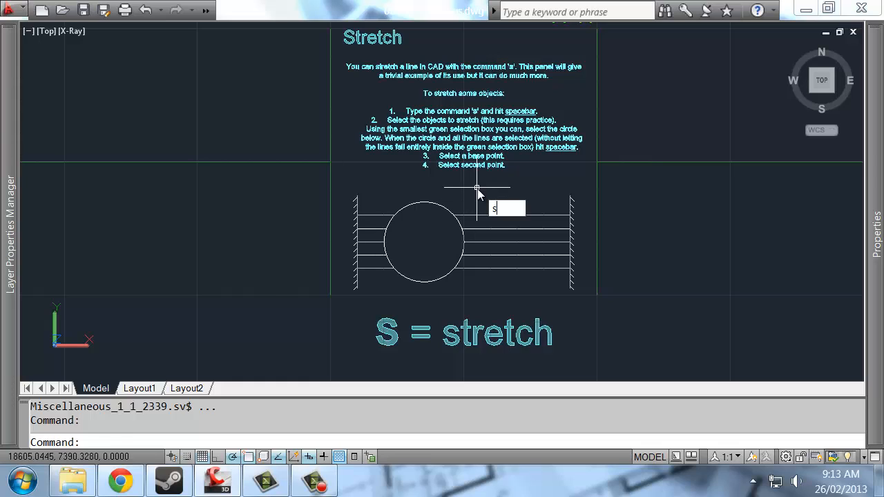
pyautogui.press('space')
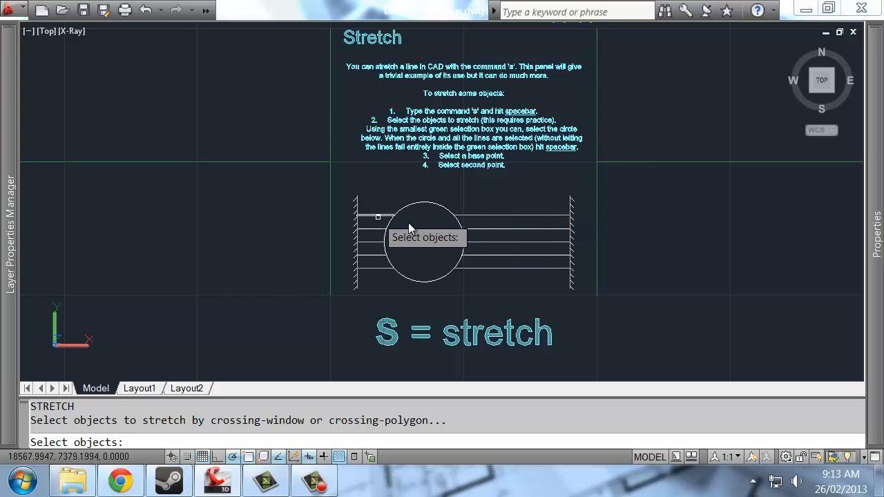
pyautogui.click(482, 198)
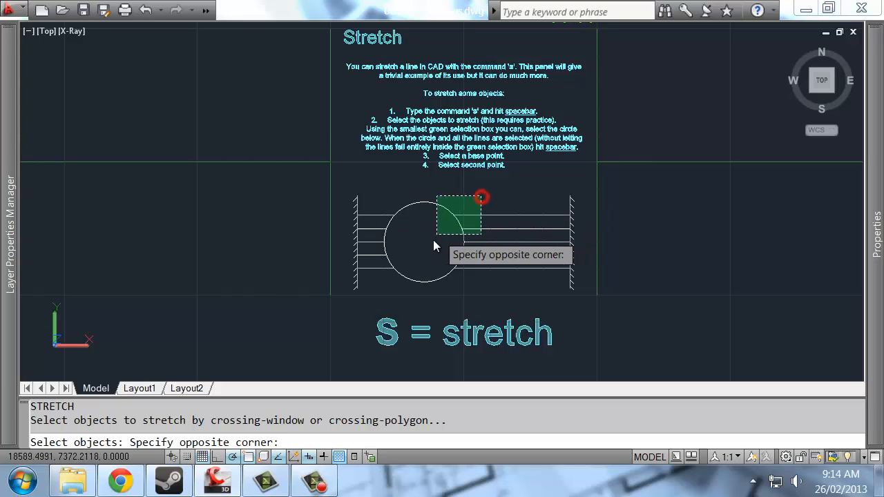
pyautogui.click(375, 293)
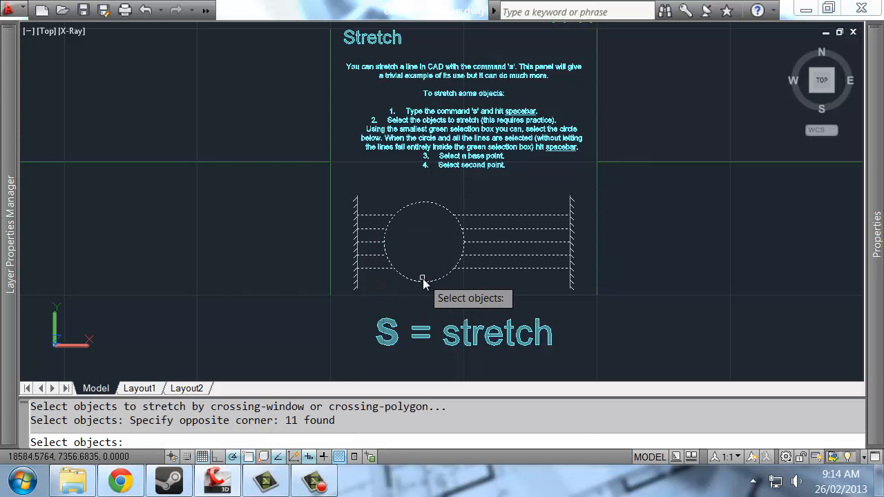
pyautogui.press('Escape')
# Step: Stretch the circle, using a crossing selection that includes its attached lines, about 31 units horizontally to the right from its center
pyautogui.write('s')
pyautogui.press('space')
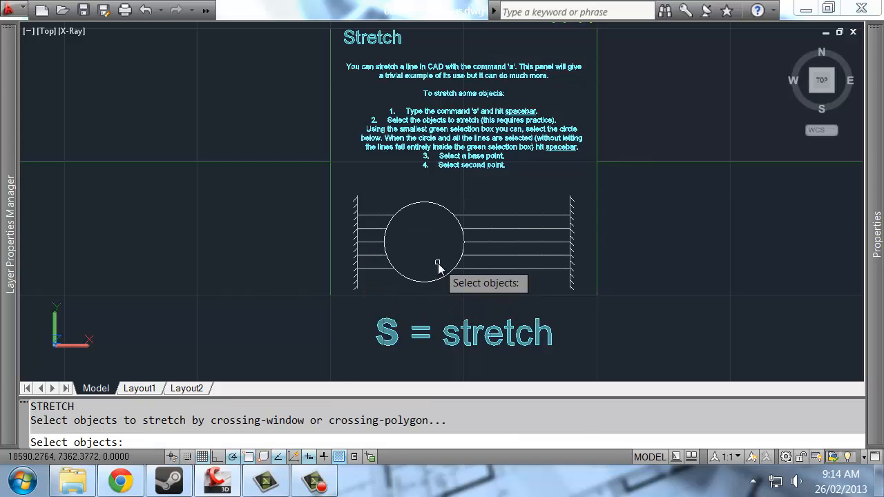
pyautogui.click(483, 191)
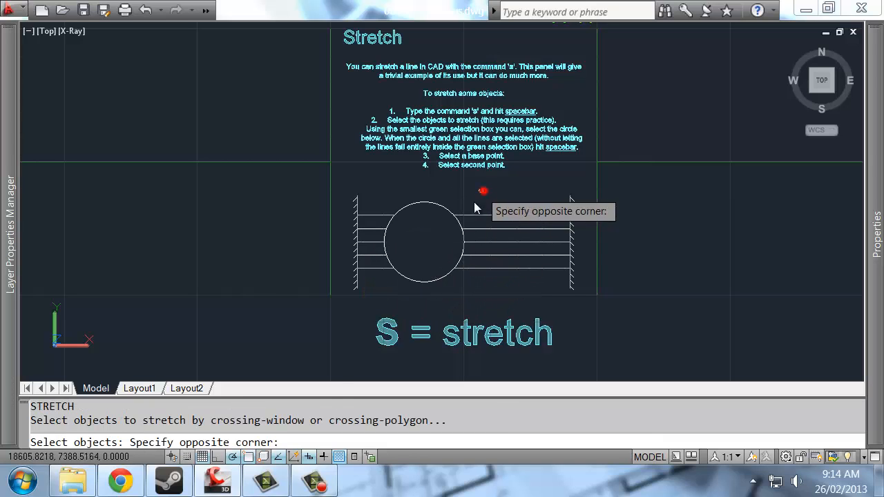
pyautogui.click(375, 301)
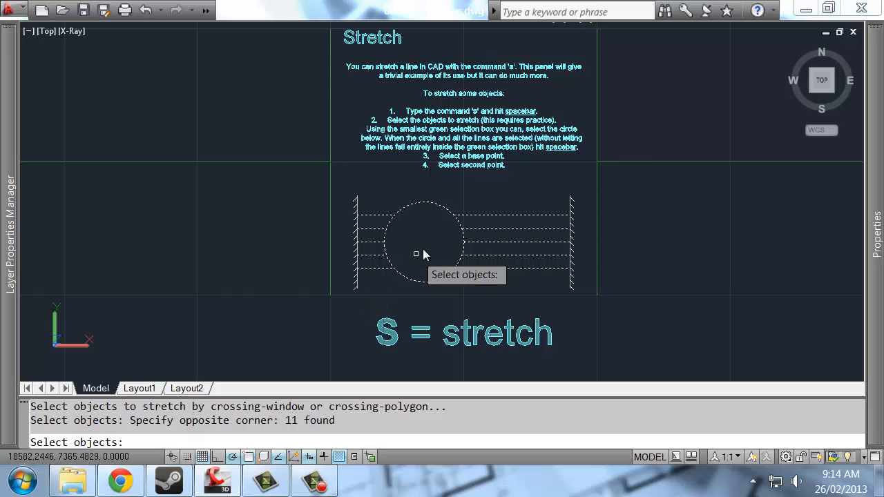
pyautogui.press('space')
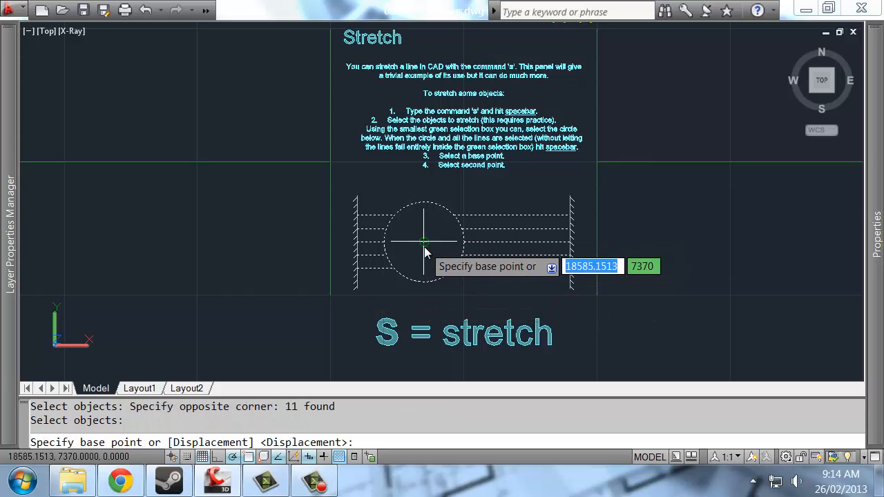
pyautogui.click(425, 253)
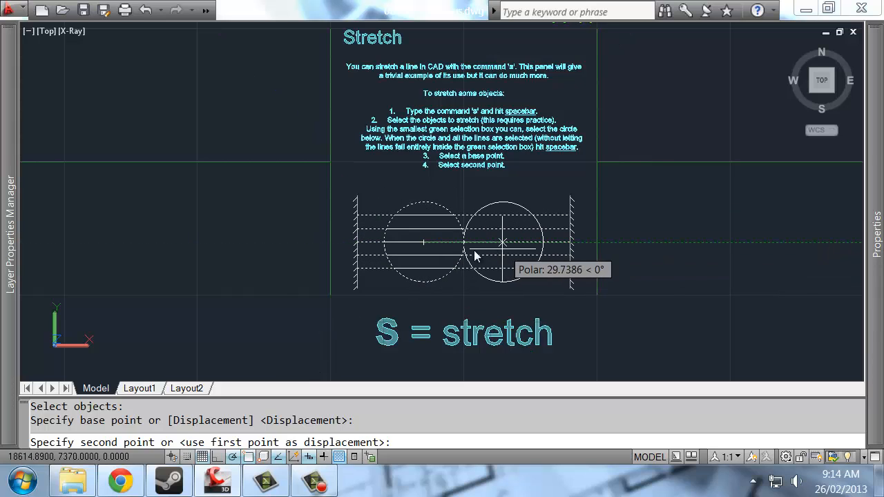
pyautogui.click(508, 244)
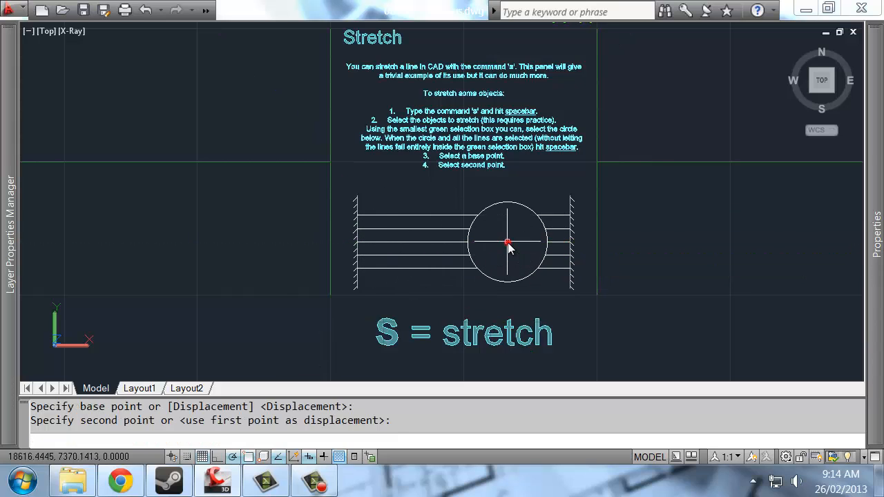
# Step: Stretch the circle and its attached lines back left from the circle's center to about midway between the two hatched walls
pyautogui.write('s')
pyautogui.press('space')
pyautogui.click(563, 192)
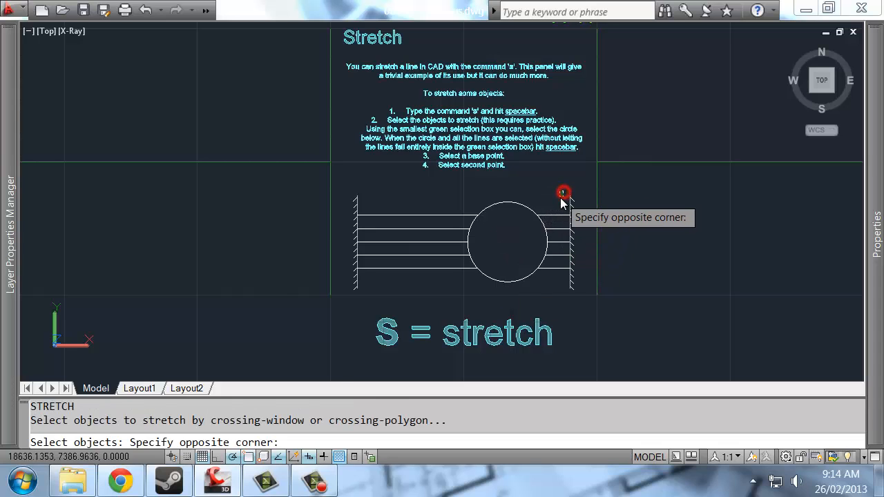
pyautogui.click(561, 197)
pyautogui.click(558, 192)
pyautogui.click(434, 283)
pyautogui.press('space')
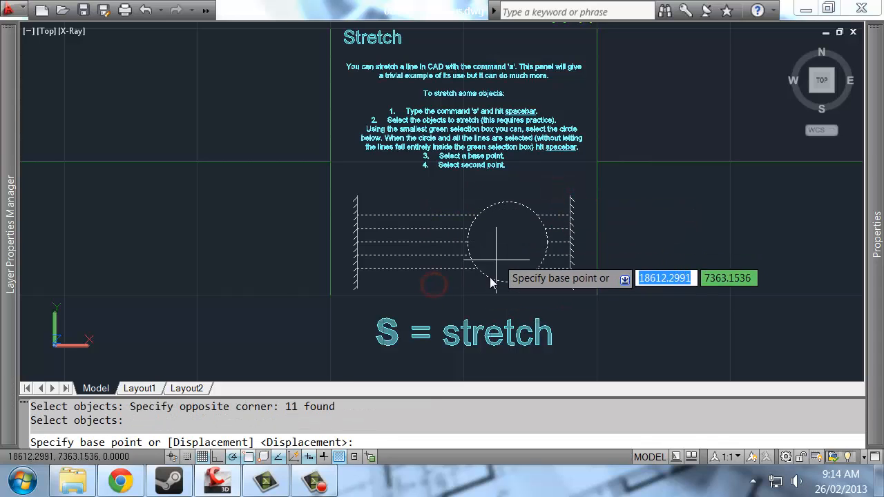
pyautogui.click(508, 242)
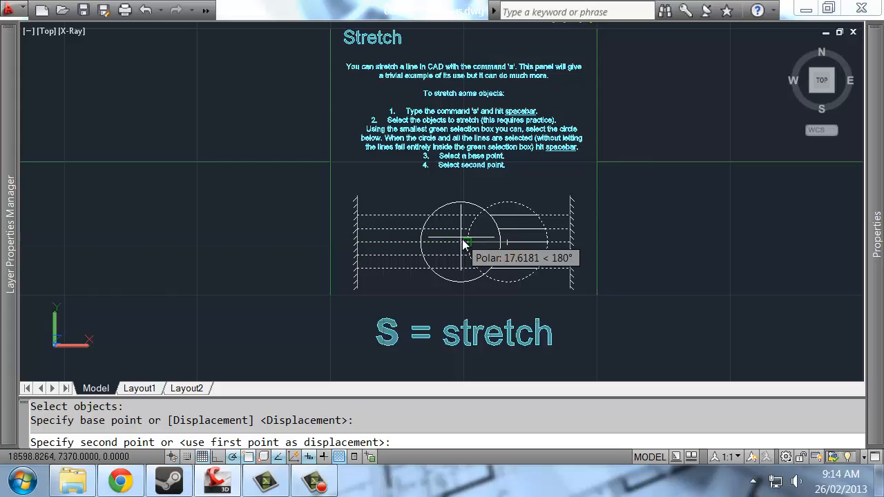
pyautogui.click(464, 243)
# Step: Try to stretch the circle and its lines down below the 'S = stretch' label, and undo that stretch
pyautogui.press('space')
pyautogui.click(529, 198)
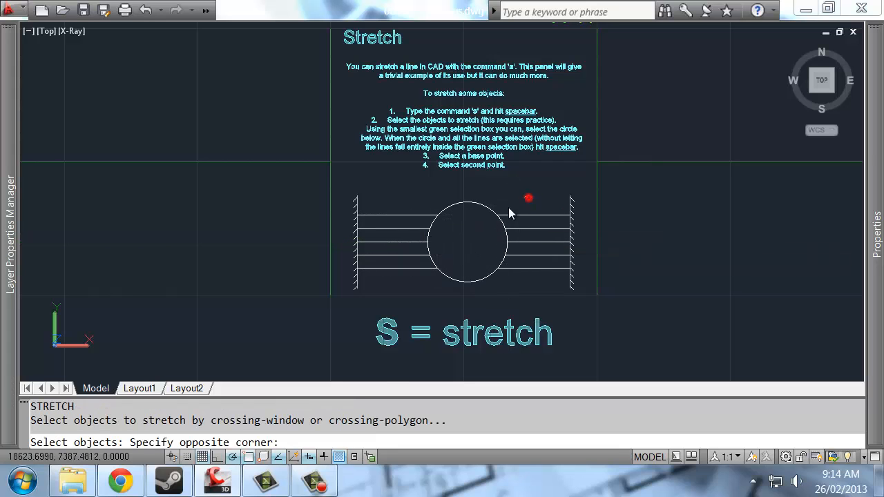
pyautogui.click(415, 285)
pyautogui.press('space')
pyautogui.click(457, 237)
pyautogui.scroll(-2, 437, 284)
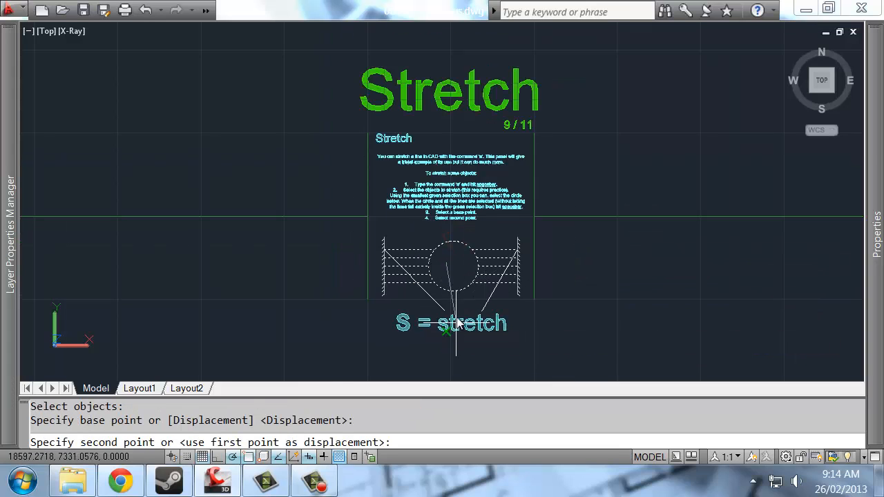
pyautogui.moveTo(456, 331); pyautogui.dragTo(424, 223, button='middle')
pyautogui.click(423, 257)
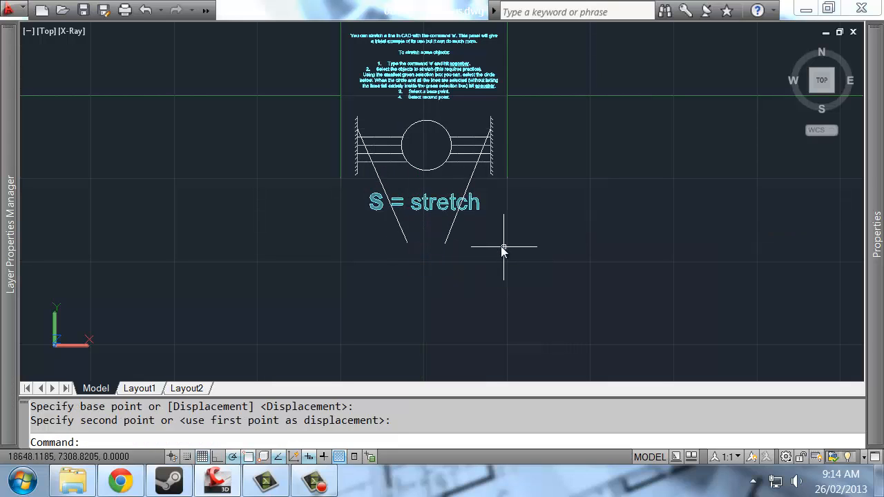
pyautogui.write('z')
pyautogui.press('Escape')
pyautogui.hotkey('ctrl', 'z')
# Step: Stretch the circle with all its attached lines from the circle's center to a point below the 'S = stretch' label
pyautogui.write('s')
pyautogui.press('space')
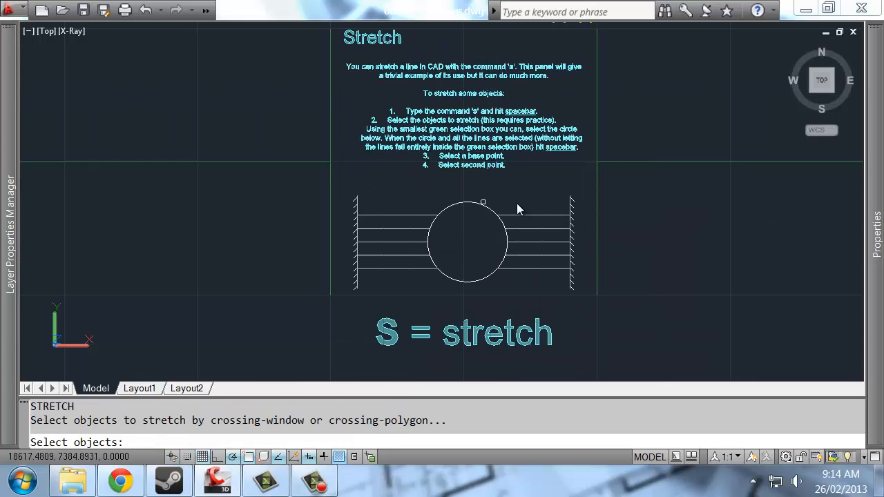
pyautogui.click(527, 190)
pyautogui.click(410, 295)
pyautogui.press('space')
pyautogui.click(469, 250)
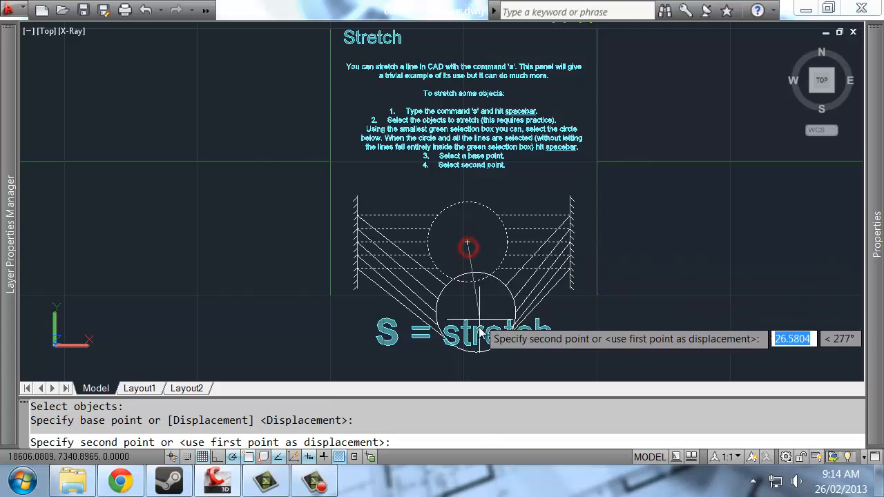
pyautogui.moveTo(422, 311); pyautogui.dragTo(378, 168, button='middle')
pyautogui.click(421, 292)
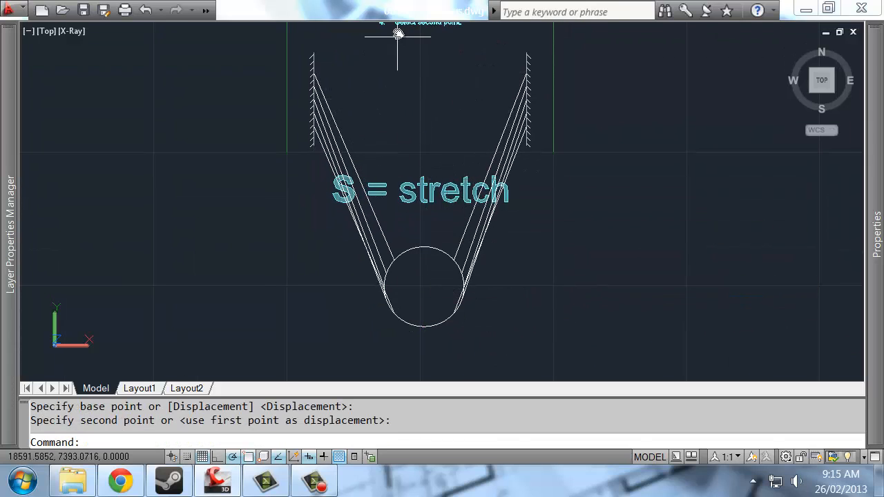
# Step: Undo the downward stretch of the circle and its lines
pyautogui.moveTo(433, 78); pyautogui.dragTo(442, 115, button='middle')
pyautogui.moveTo(417, 78); pyautogui.dragTo(426, 123, button='middle')
pyautogui.write('z')
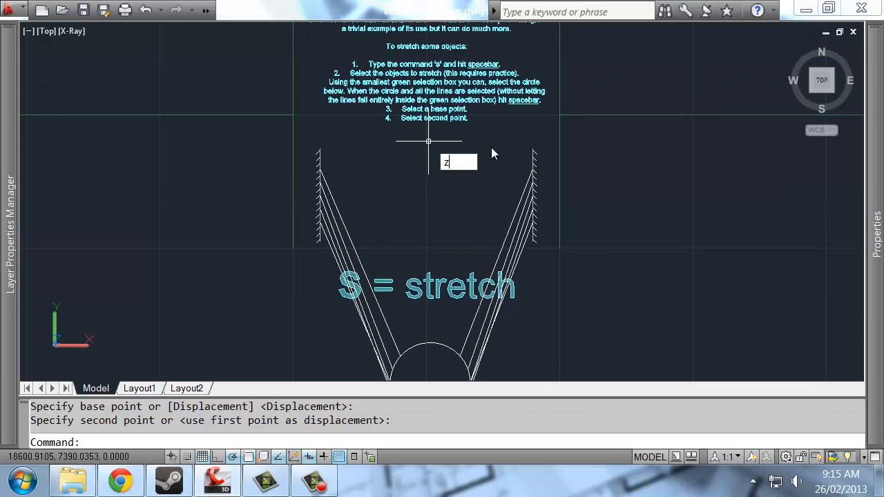
pyautogui.press('Escape')
pyautogui.hotkey('ctrl', 'z')
pyautogui.hotkey('ctrl', 'z')
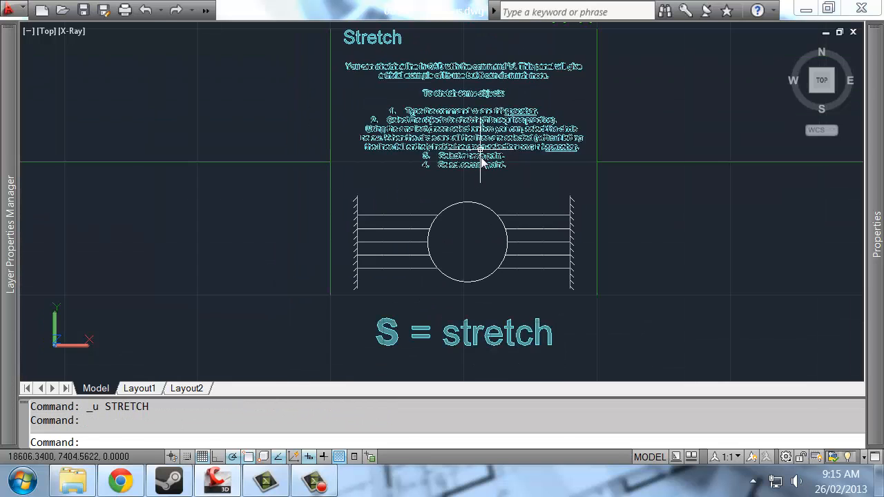
# Step: Stretch the entire 'Stretch' panel, including its title, text, frame and drawing, horizontally to the left
pyautogui.scroll(-3, 481, 160)
pyautogui.scroll(1, 536, 118)
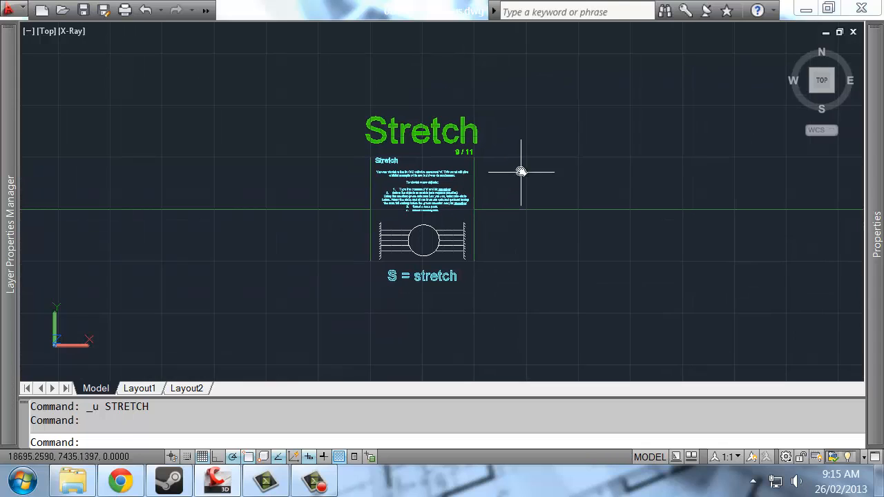
pyautogui.write('s')
pyautogui.press('Return')
pyautogui.click(529, 80)
pyautogui.click(333, 330)
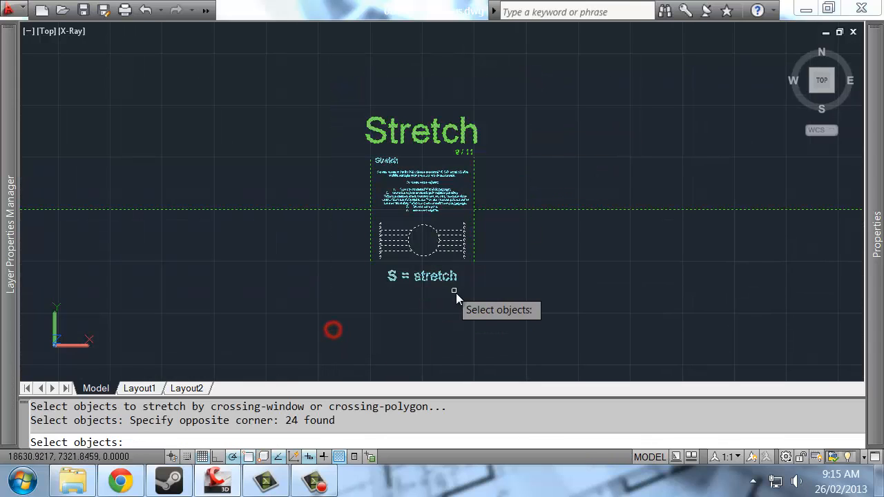
pyautogui.press('Return')
pyautogui.click(467, 311)
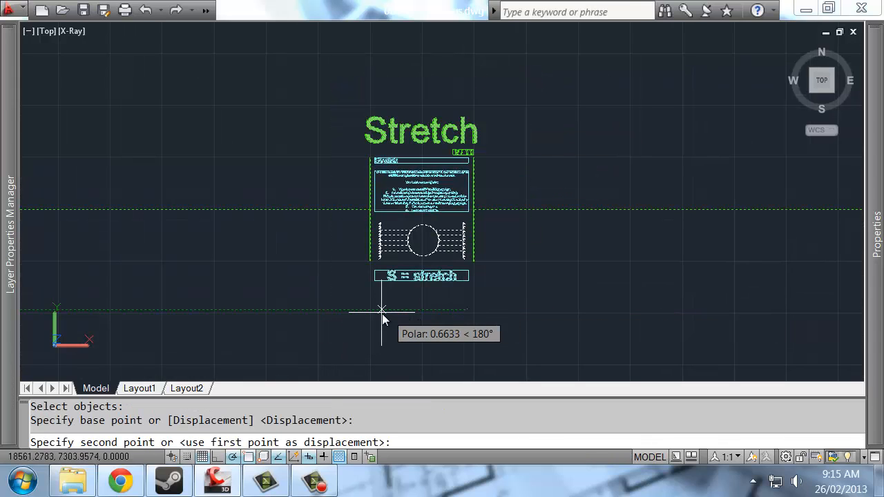
pyautogui.click(377, 313)
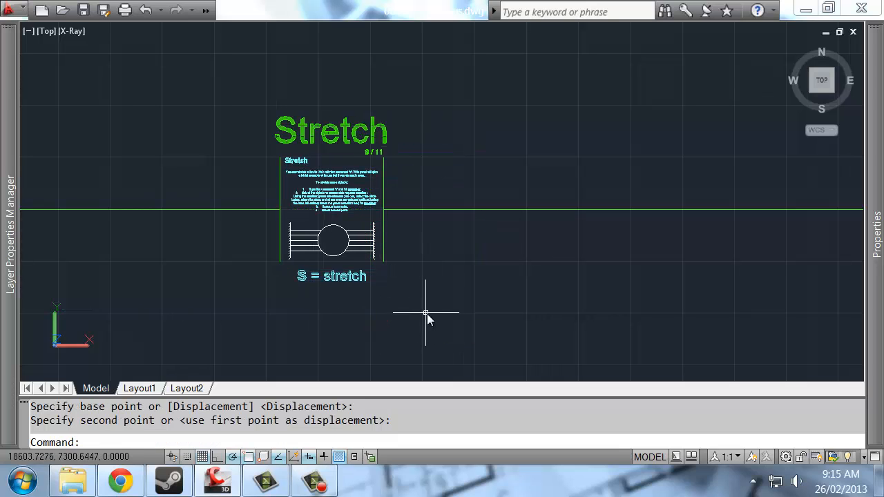
# Step: Stretch the whole 'Stretch' panel horizontally to the right, to about one and a half panel widths from its current place
pyautogui.moveTo(357, 243); pyautogui.dragTo(421, 233, button='middle')
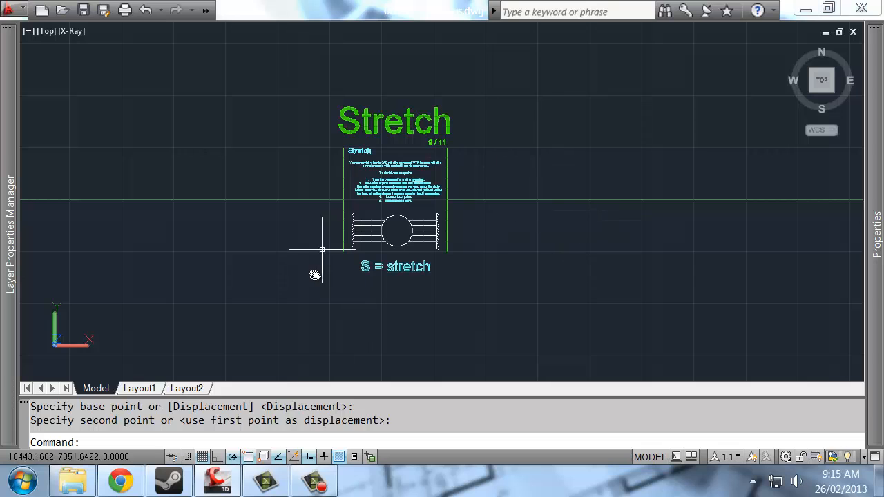
pyautogui.write('s')
pyautogui.press('Return')
pyautogui.click(488, 89)
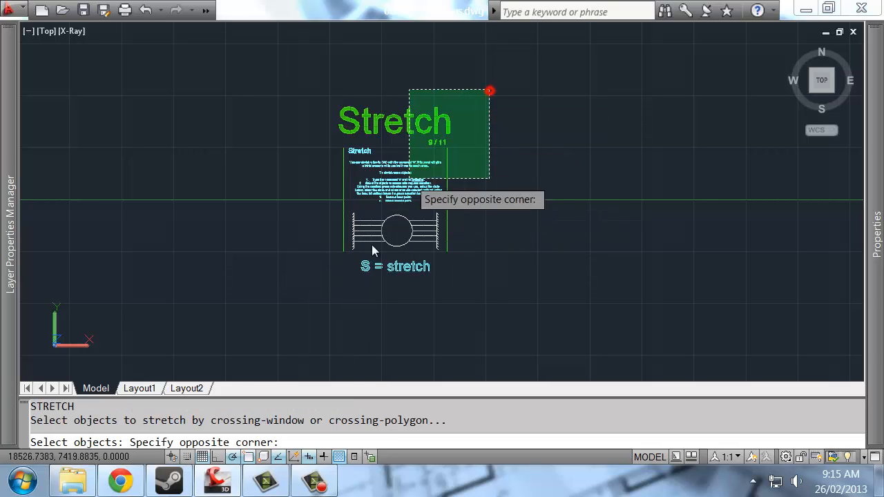
pyautogui.click(337, 302)
pyautogui.press('Return')
pyautogui.click(345, 299)
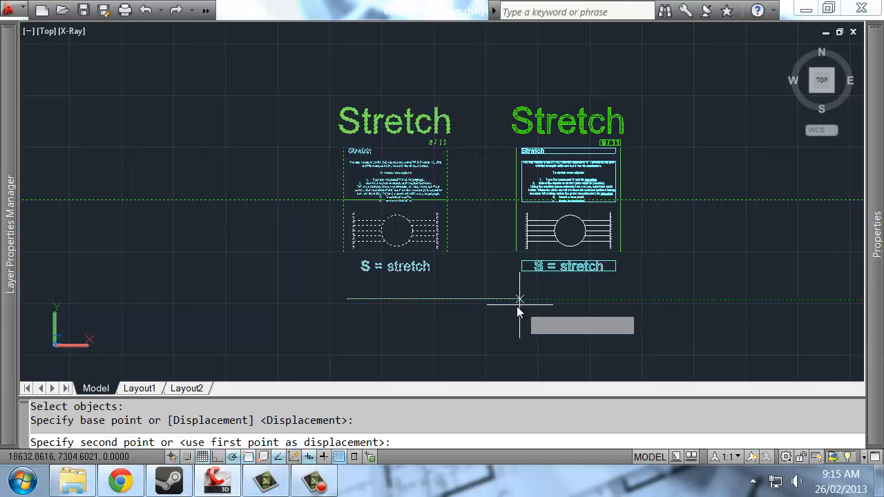
pyautogui.click(520, 304)
# Step: Draw an ellipse inside the rectangle in exercise 10/11, using its left and right side midpoints as the first axis and the top midpoint for the other
pyautogui.moveTo(526, 228); pyautogui.dragTo(400, 233, button='middle')
pyautogui.moveTo(451, 207); pyautogui.dragTo(393, 221, button='middle')
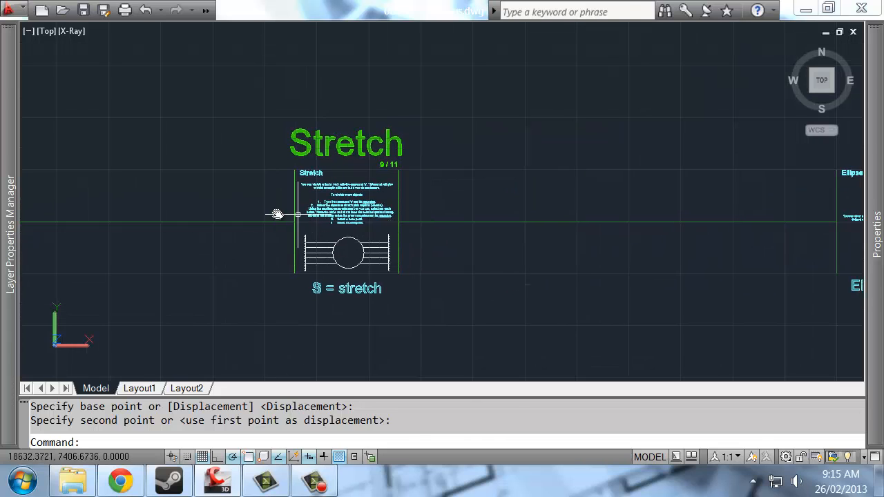
pyautogui.moveTo(563, 231)
pyautogui.mouseDown(button='middle')
pyautogui.moveTo(326, 232)
pyautogui.moveTo(403, 229)
pyautogui.mouseUp(button='middle')
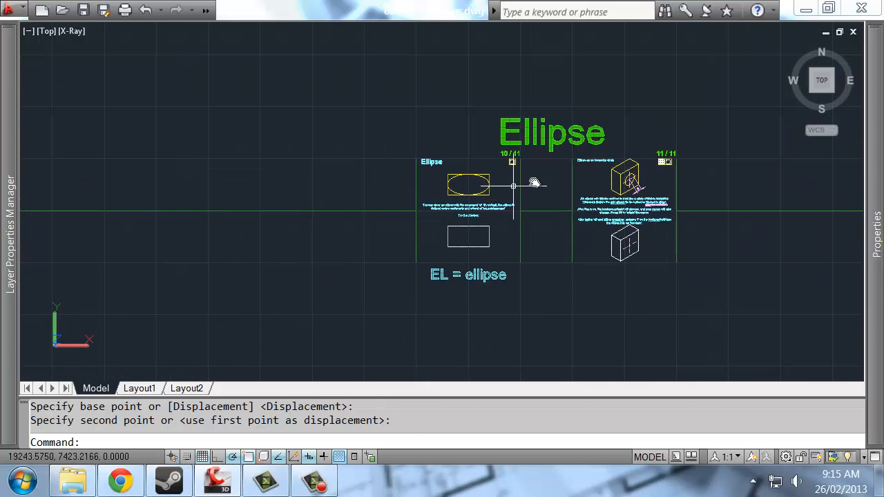
pyautogui.scroll(3, 498, 235)
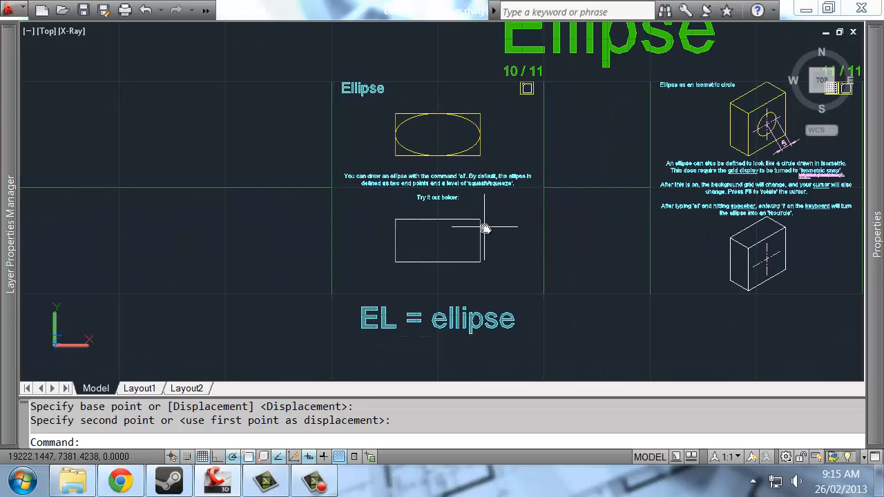
pyautogui.write('EL')
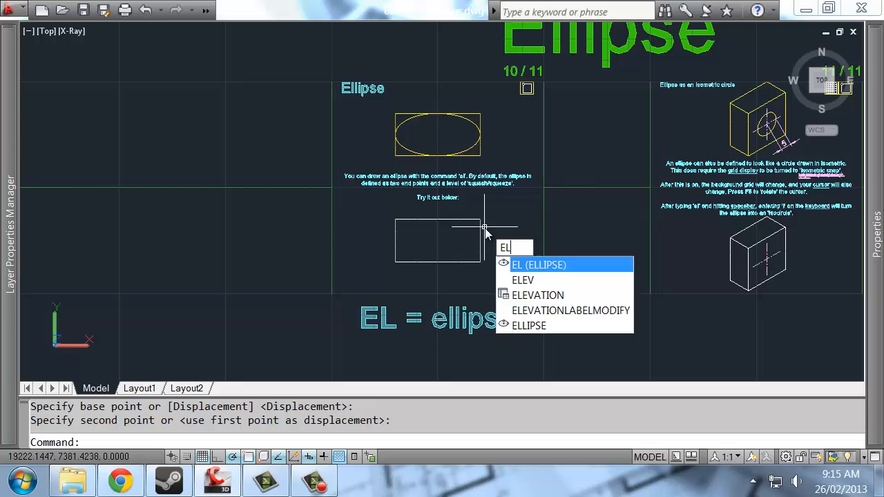
pyautogui.press('Return')
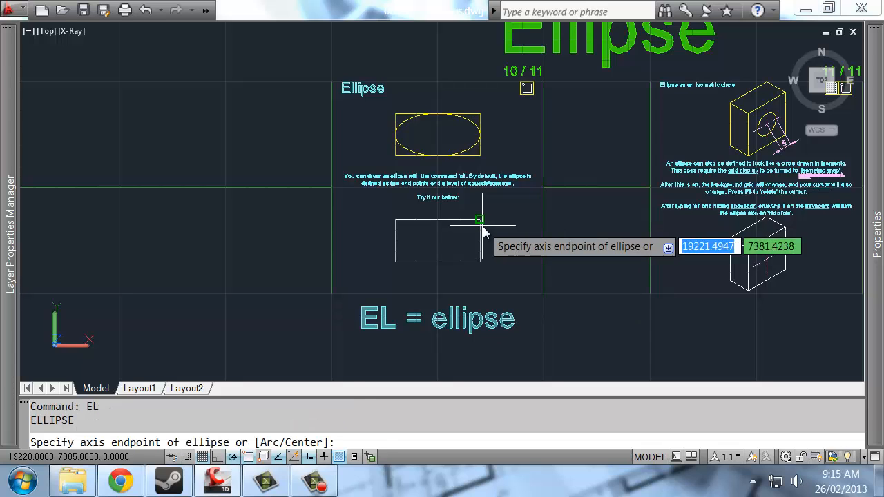
pyautogui.moveTo(525, 207); pyautogui.dragTo(527, 187, button='middle')
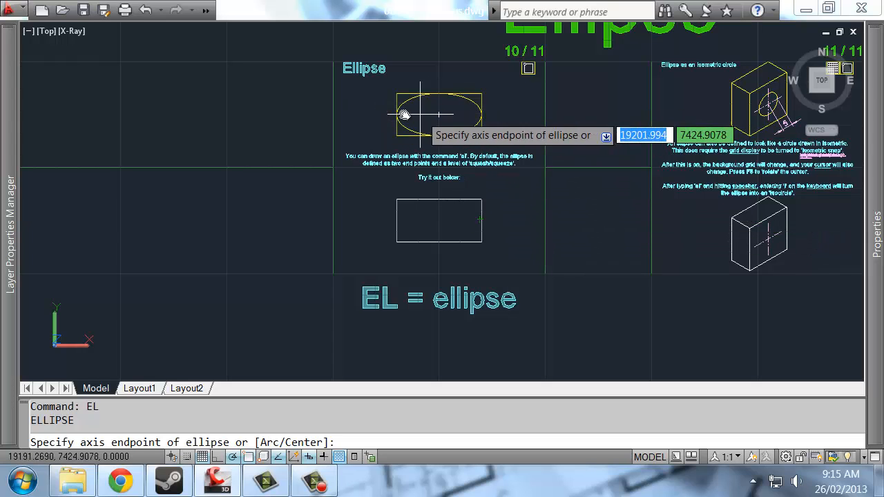
pyautogui.scroll(2, 448, 226)
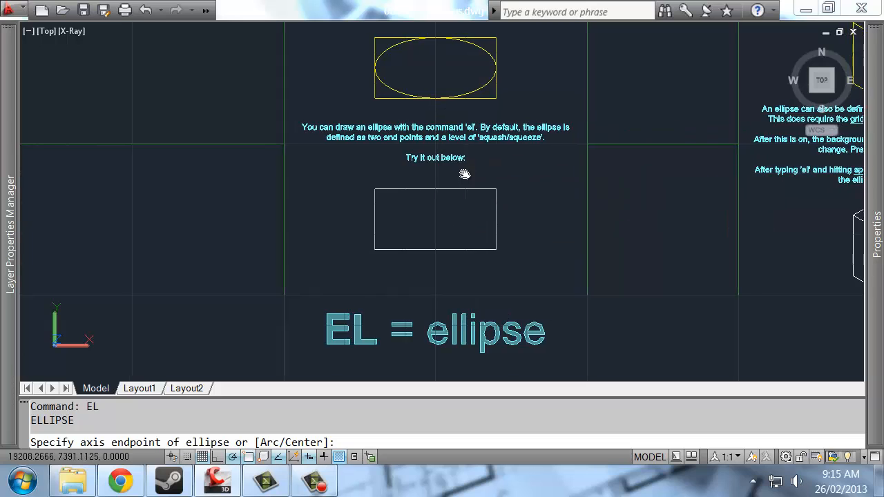
pyautogui.click(380, 225)
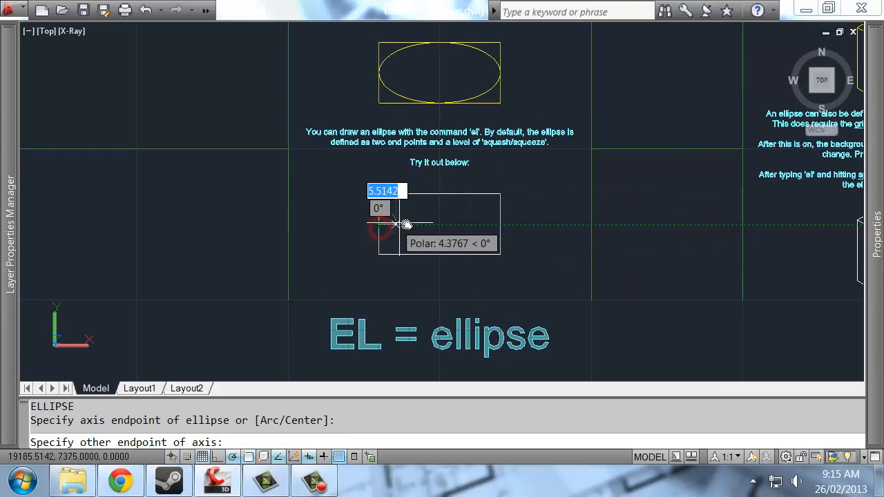
pyautogui.click(501, 223)
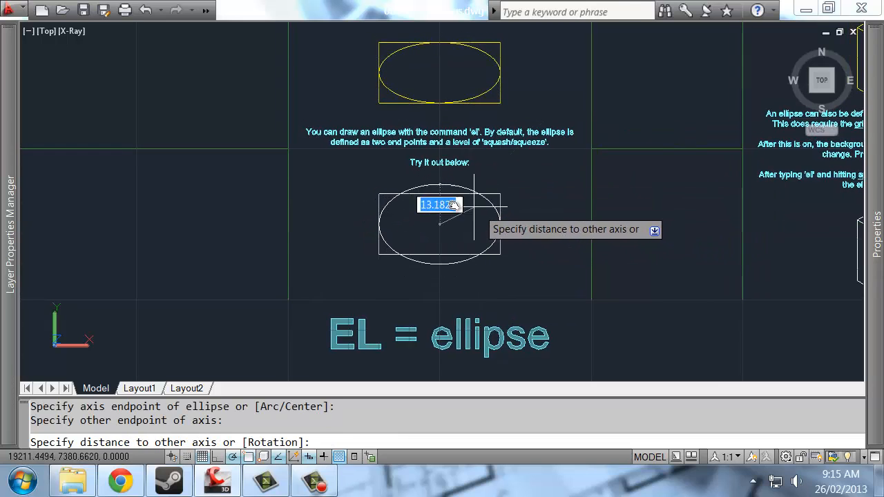
pyautogui.click(439, 195)
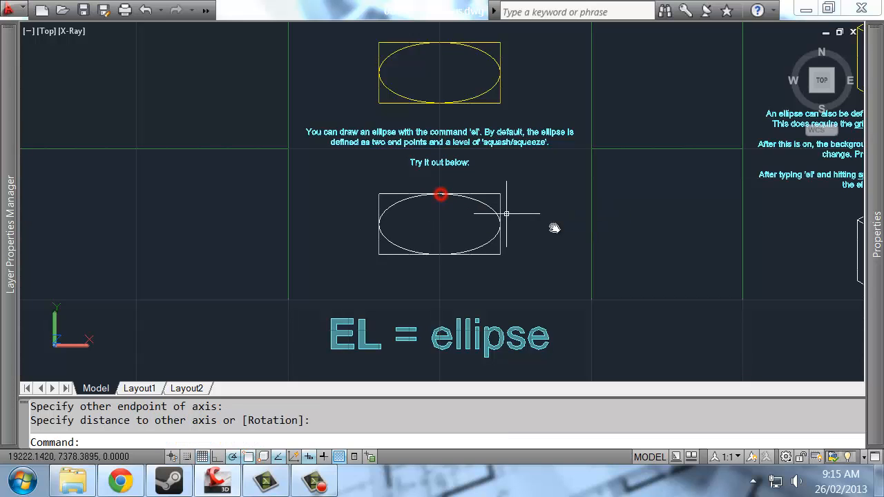
# Step: Draw an ellipse in the practice rectangle from its top midpoint to its bottom midpoint, with the other axis reaching the right side's midpoint
pyautogui.write('E')
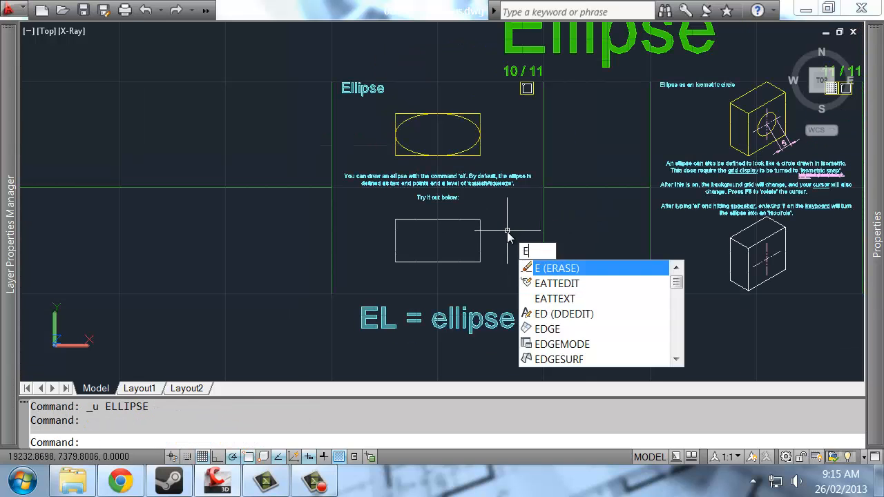
pyautogui.write('l')
pyautogui.press('Return')
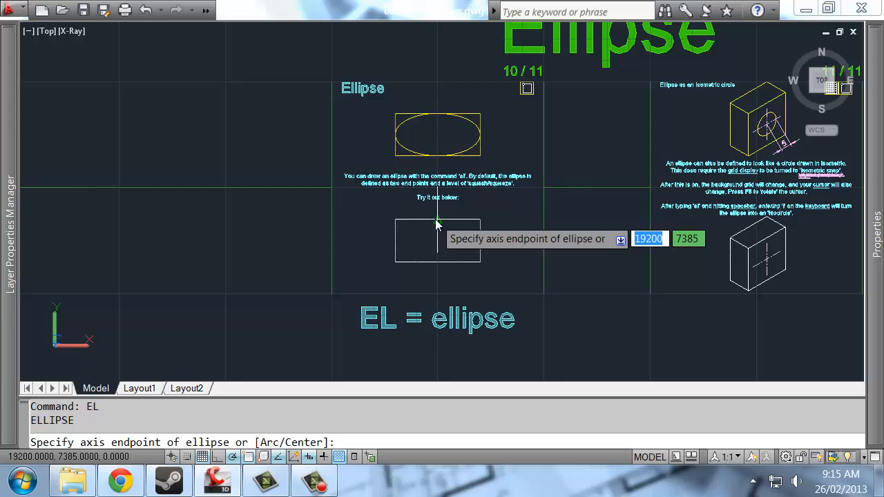
pyautogui.click(438, 221)
pyautogui.click(437, 261)
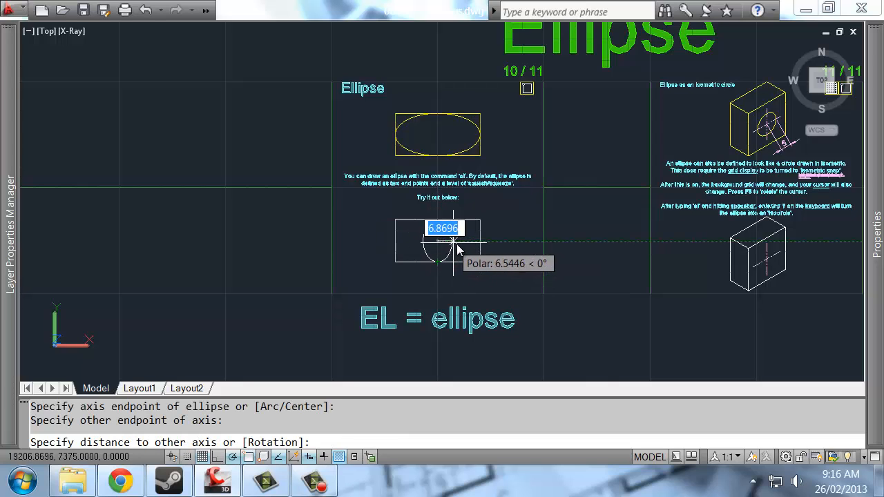
pyautogui.click(480, 243)
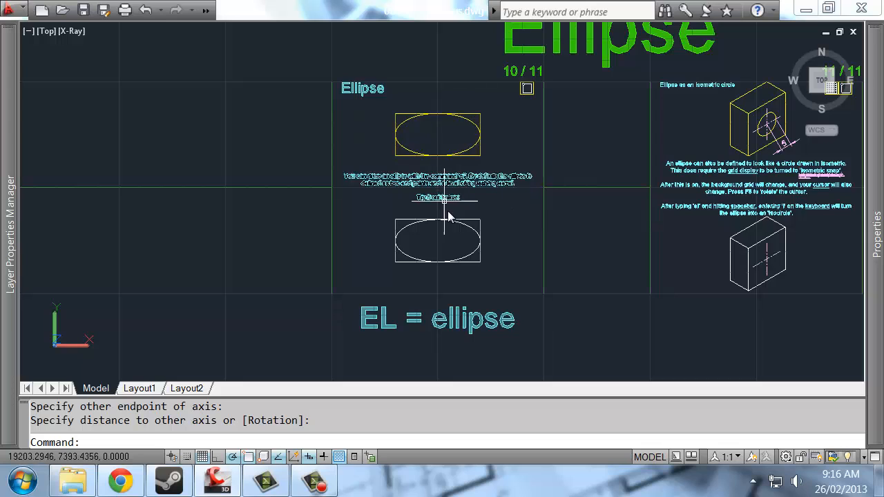
# Step: Examine the isometric circle example and its written instructions in exercise 11/11
pyautogui.moveTo(446, 217); pyautogui.dragTo(429, 163, button='middle')
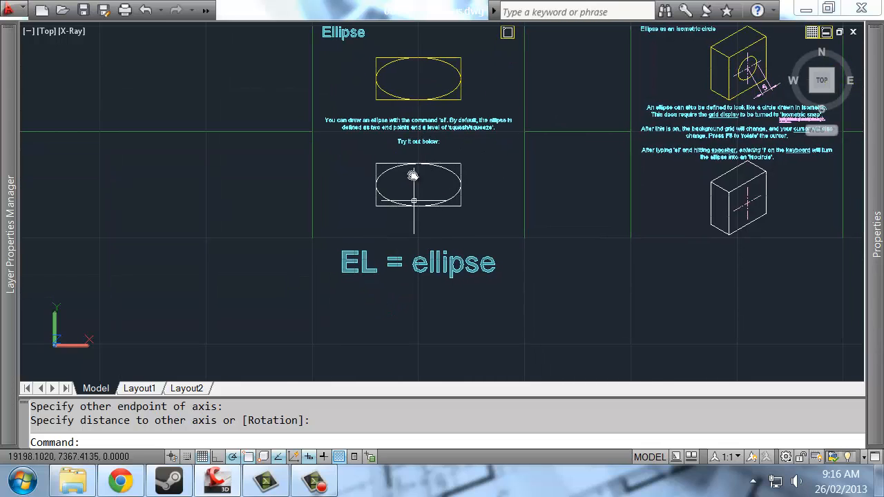
pyautogui.moveTo(489, 173); pyautogui.dragTo(495, 206, button='middle')
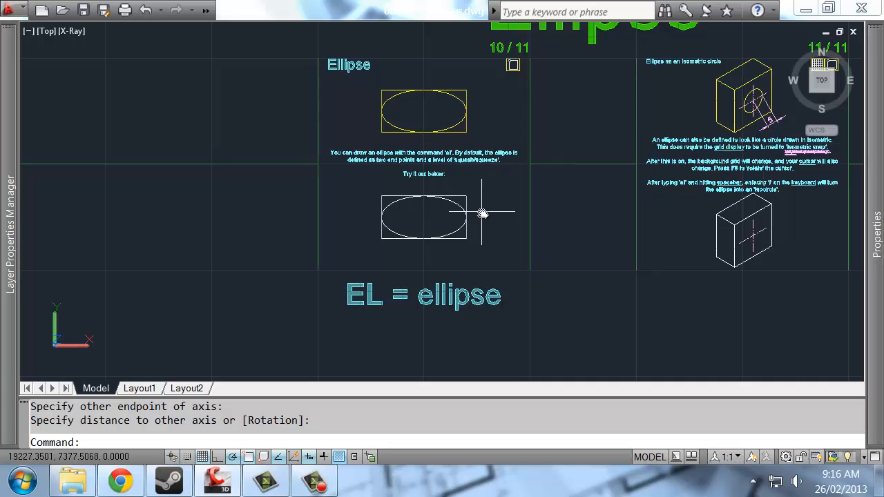
pyautogui.moveTo(577, 216); pyautogui.dragTo(421, 244, button='middle')
pyautogui.moveTo(605, 204); pyautogui.dragTo(468, 203, button='middle')
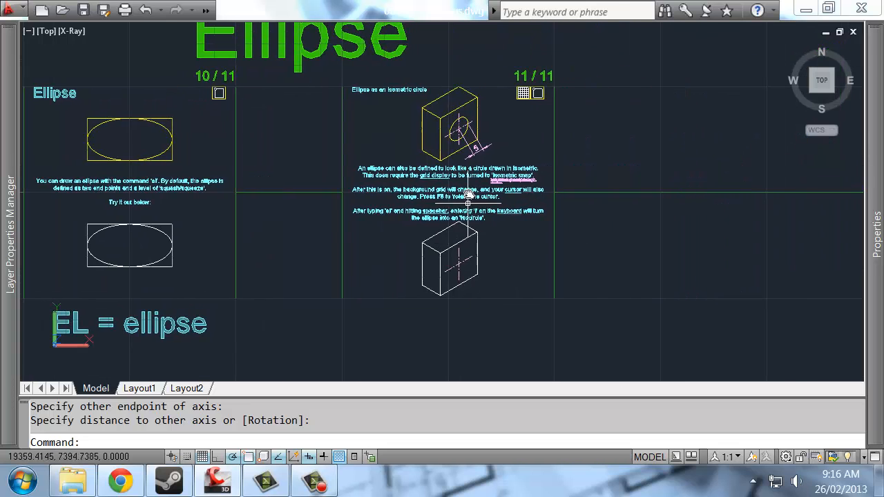
pyautogui.scroll(2, 467, 199)
pyautogui.moveTo(472, 198)
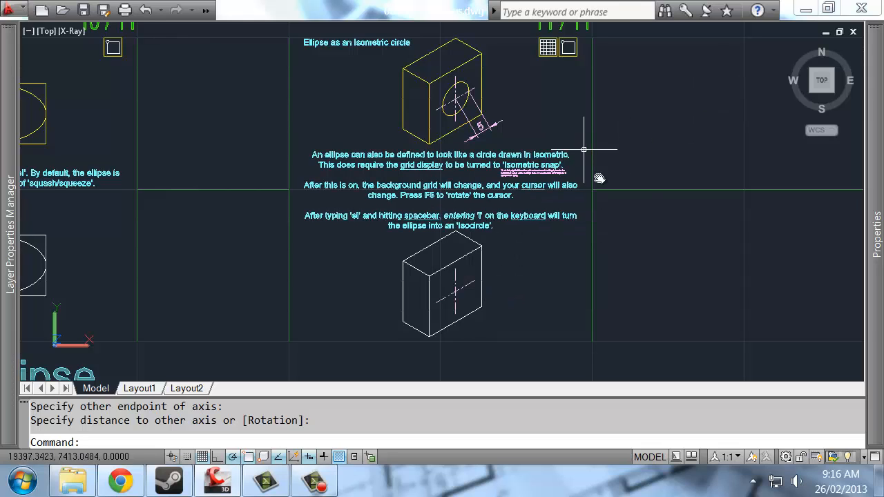
pyautogui.scroll(1, 504, 129)
pyautogui.scroll(1, 523, 154)
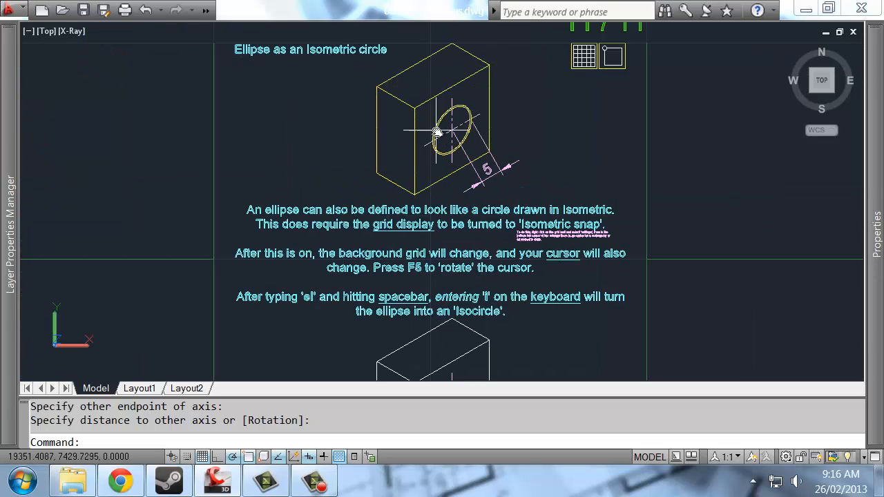
pyautogui.scroll(-3, 523, 178)
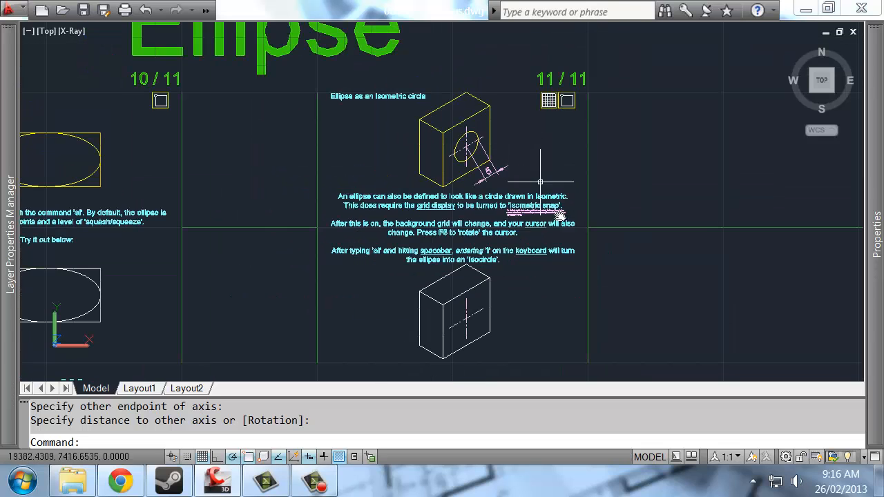
pyautogui.moveTo(560, 215); pyautogui.dragTo(549, 166, button='middle')
pyautogui.moveTo(531, 201); pyautogui.dragTo(526, 212, button='middle')
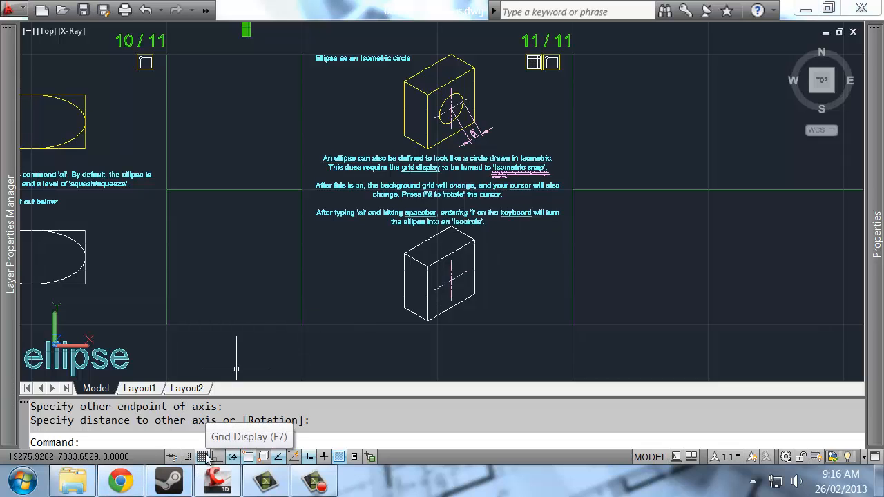
# Step: Change the drafting settings' grid snap type to Isometric snap
pyautogui.rightClick(206, 458)
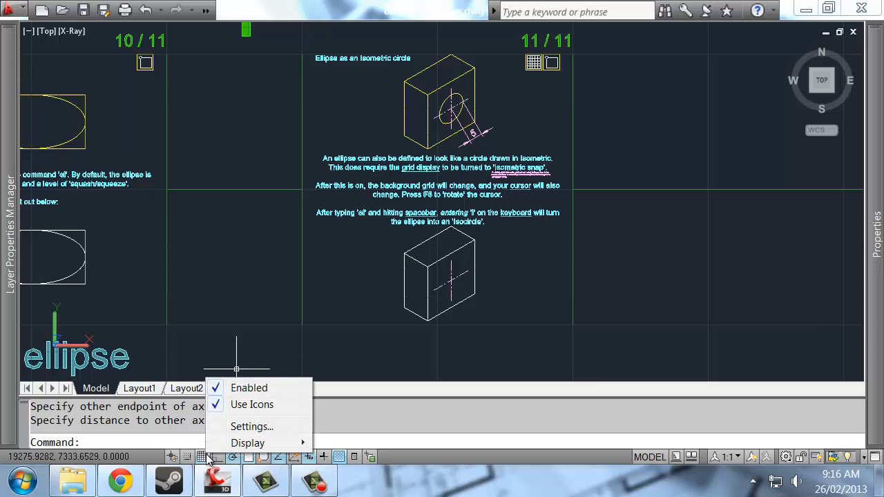
pyautogui.click(239, 430)
pyautogui.moveTo(307, 147); pyautogui.dragTo(384, 37)
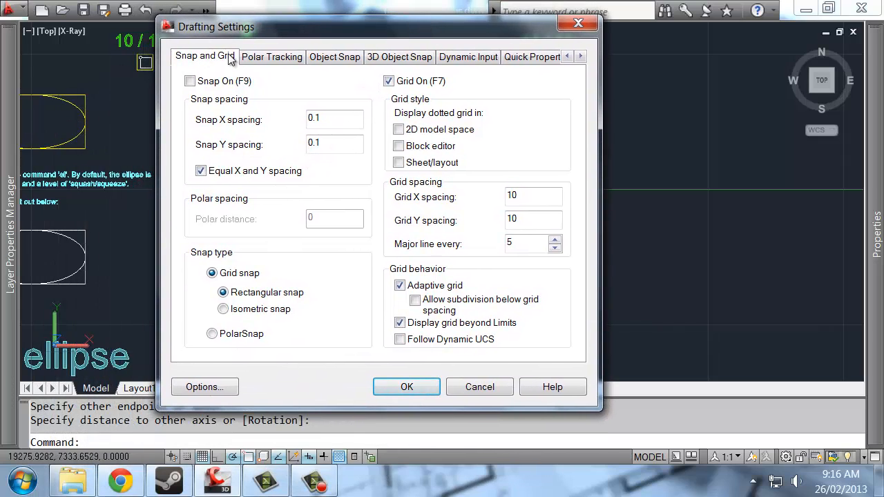
pyautogui.click(233, 311)
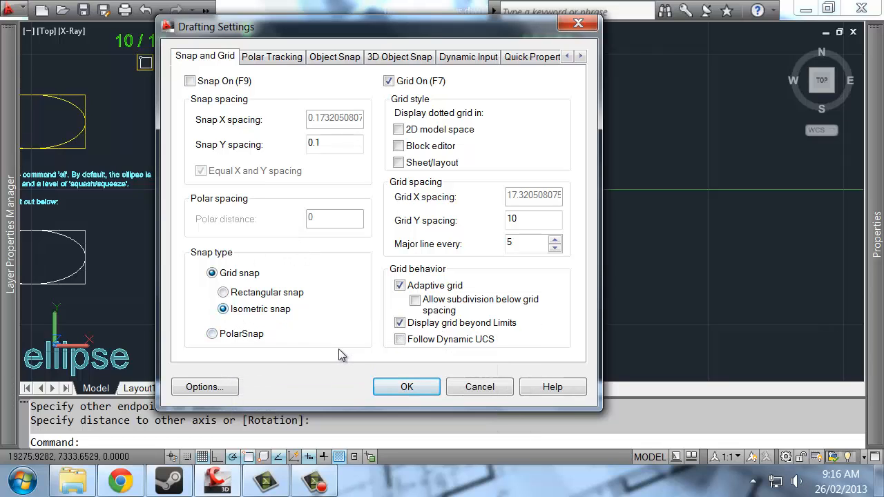
pyautogui.click(403, 387)
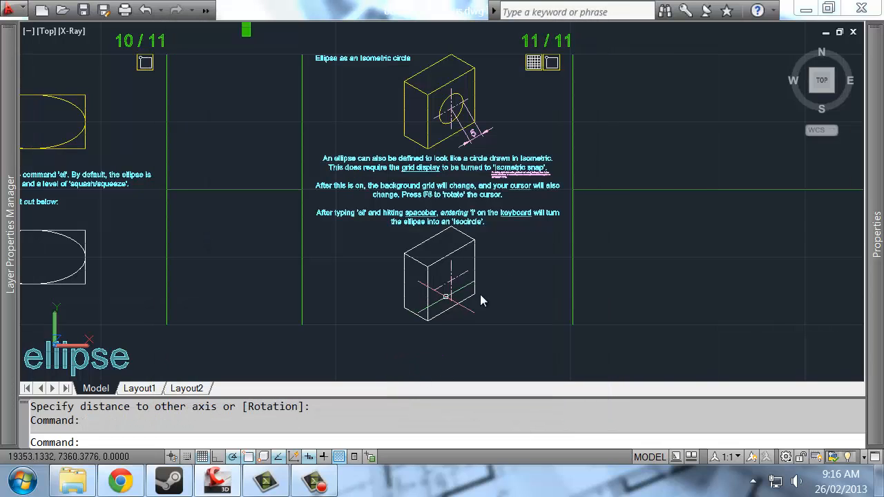
# Step: Cycle the isometric cursor through its drawing planes over the lower box in exercise 11/11, finishing on Isoplane Right
pyautogui.moveTo(512, 292); pyautogui.dragTo(512, 277, button='middle')
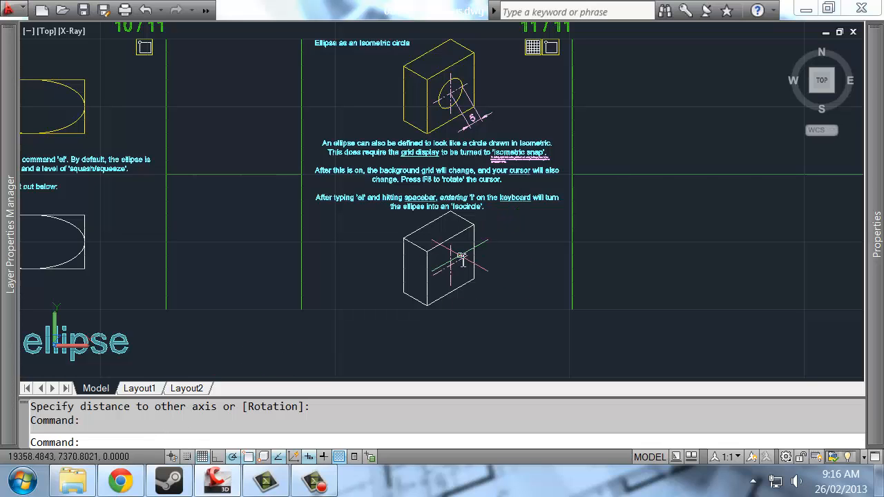
pyautogui.scroll(-2, 658, 252)
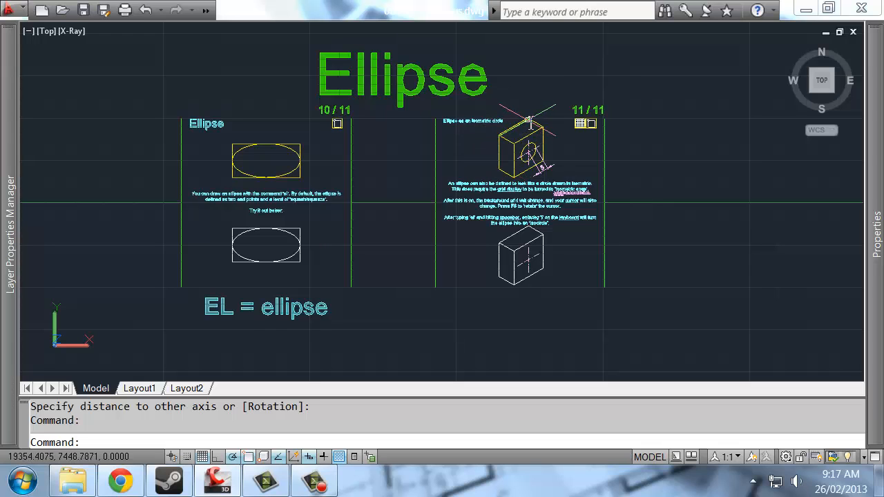
pyautogui.scroll(2, 524, 332)
pyautogui.moveTo(554, 193)
pyautogui.mouseDown(button='middle')
pyautogui.moveTo(524, 209)
pyautogui.moveTo(494, 257)
pyautogui.mouseUp(button='middle')
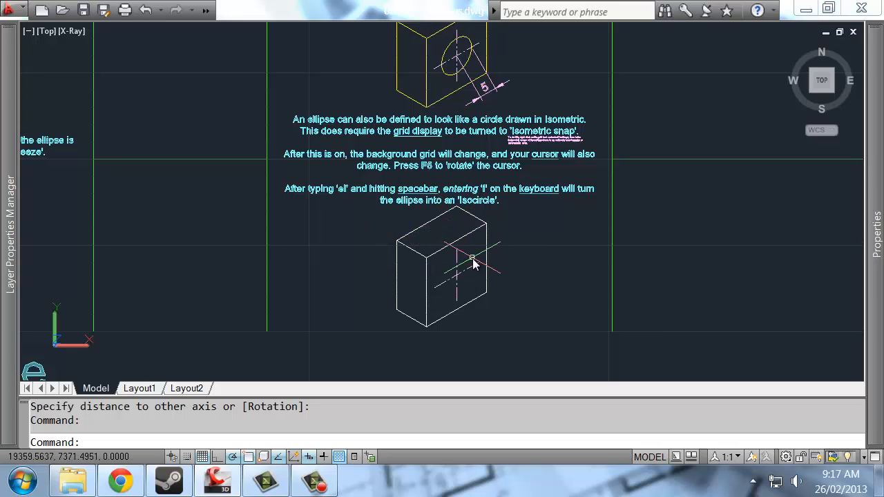
pyautogui.press('F5')
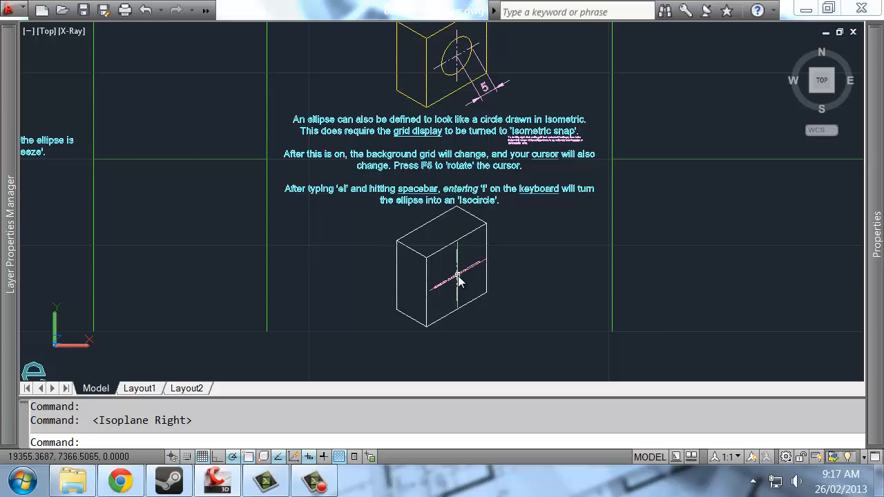
pyautogui.press('F5')
pyautogui.press('F5')
pyautogui.press('F5')
pyautogui.press('F5')
pyautogui.press('F5')
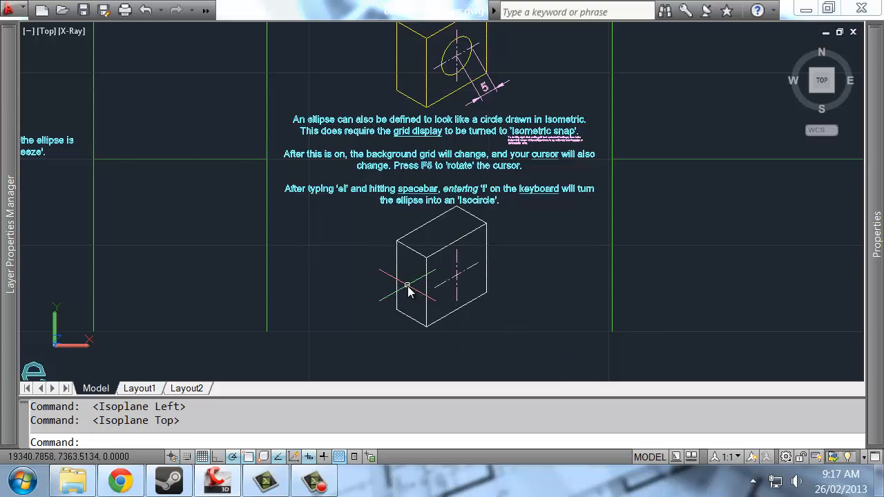
pyautogui.press('F5')
pyautogui.press('F5')
pyautogui.press('F5')
pyautogui.press('F5')
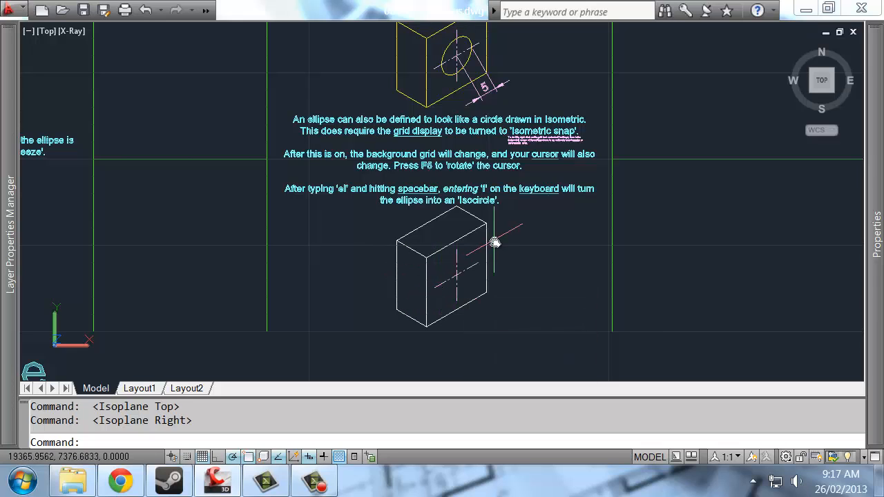
# Step: Draw an isocircle with radius 5 on the lower box's right face in exercise 11/11, centred on the centreline intersection
pyautogui.moveTo(507, 250); pyautogui.dragTo(517, 269, button='middle')
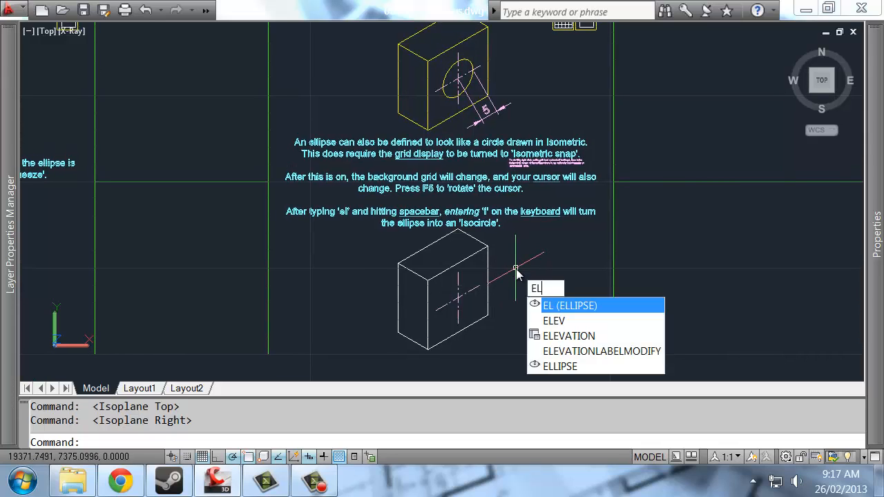
pyautogui.press('space')
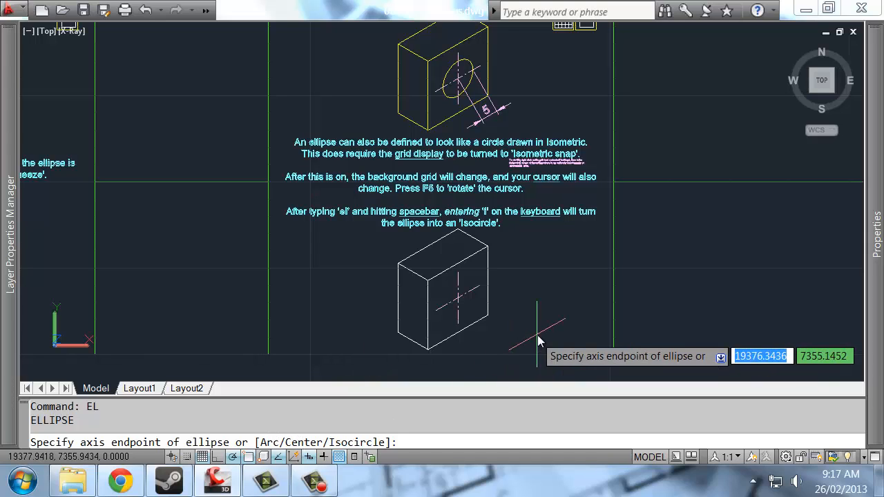
pyautogui.write('i')
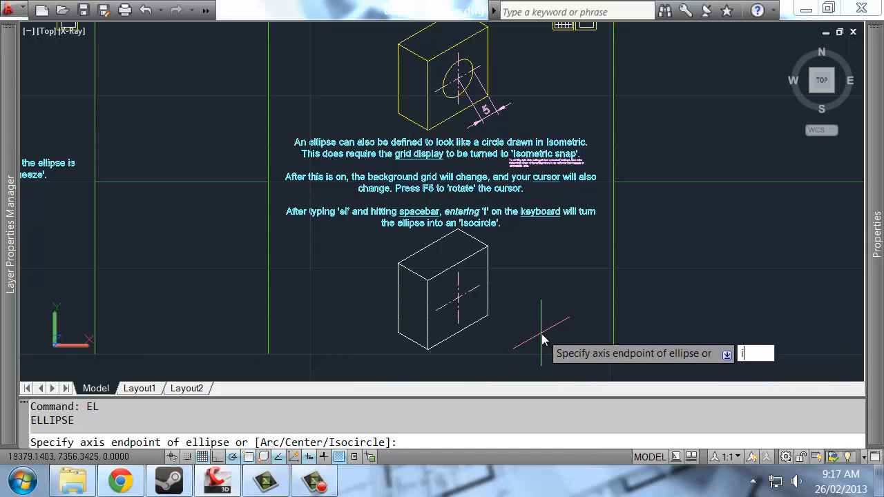
pyautogui.press('space')
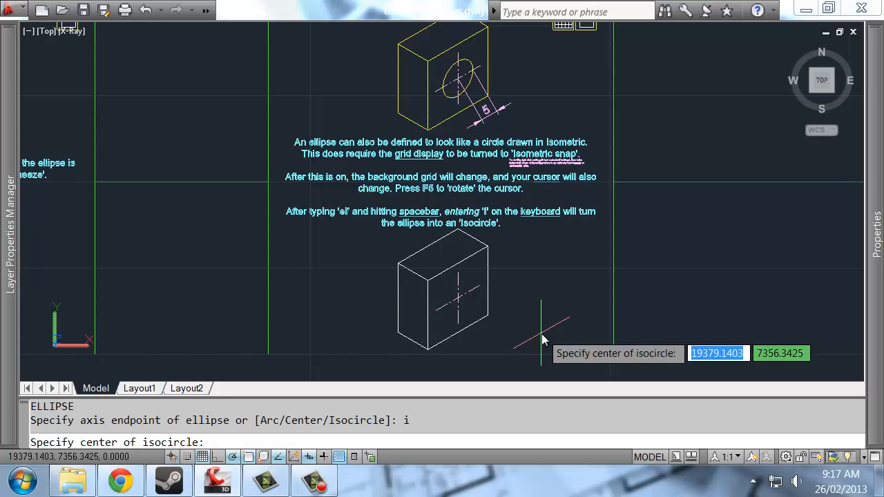
pyautogui.scroll(3, 460, 305)
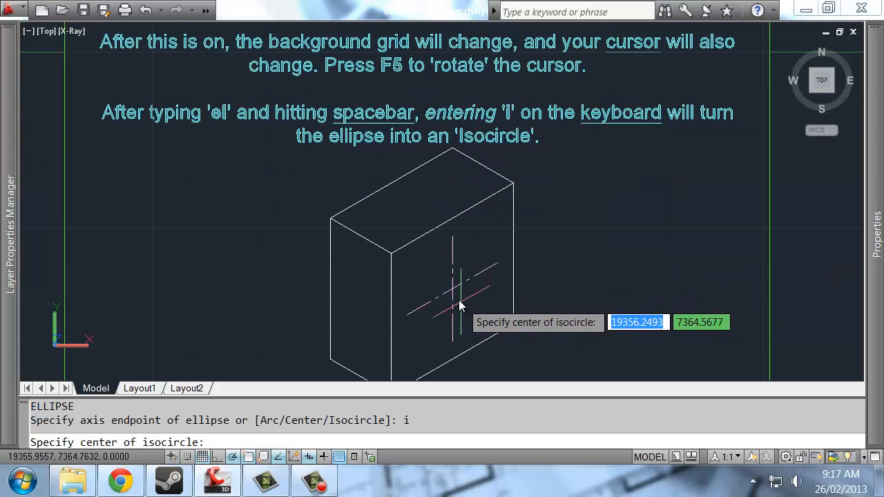
pyautogui.click(452, 289)
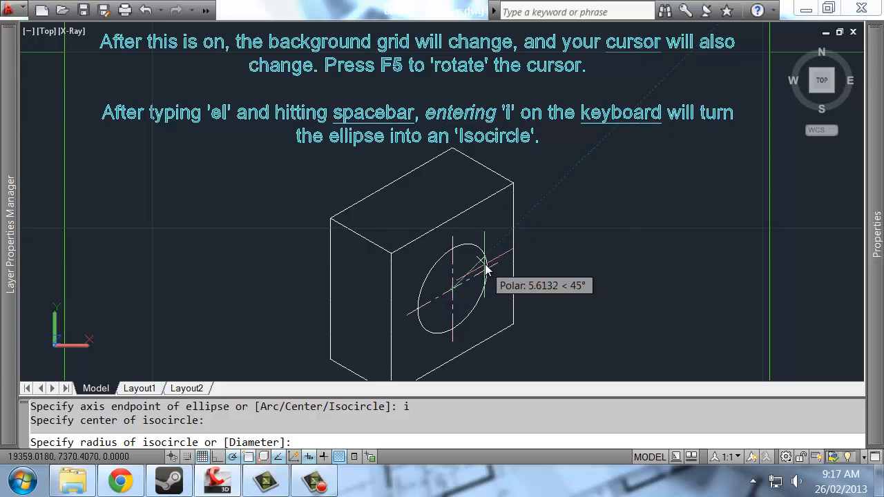
pyautogui.scroll(-3, 486, 269)
pyautogui.scroll(2, 486, 269)
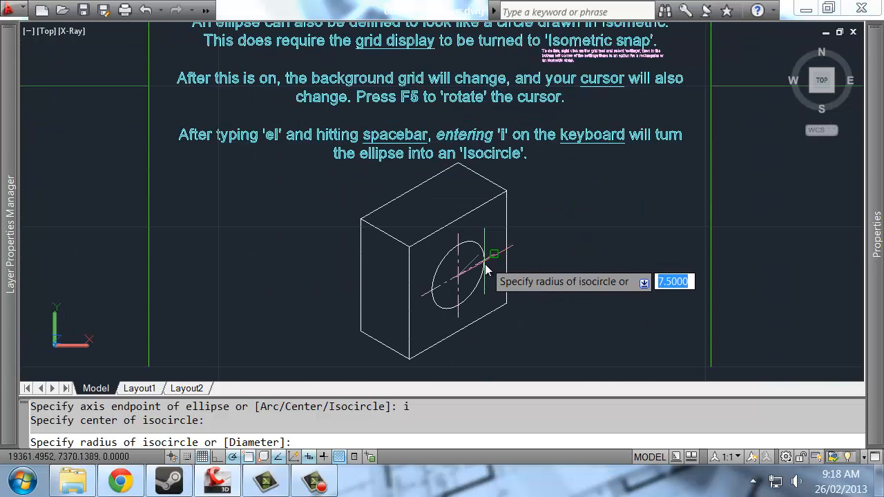
pyautogui.write('5')
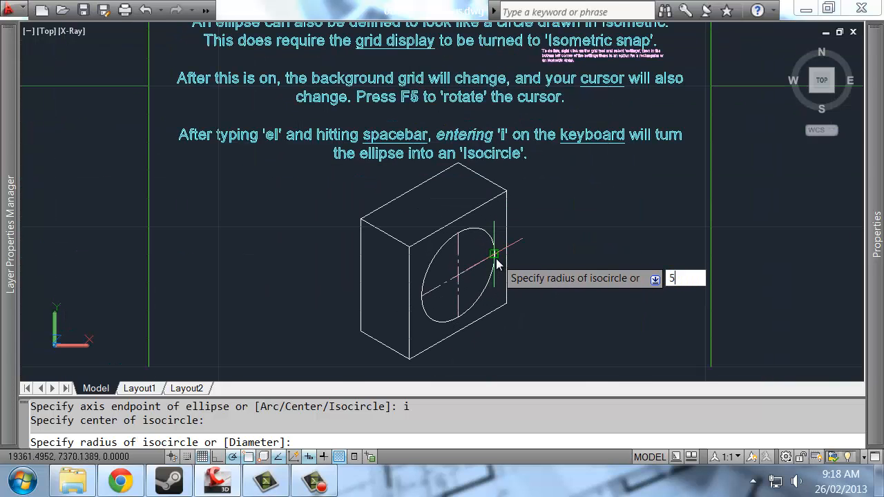
pyautogui.press('Return')
# Step: Compare the isocircle on the lower box with the example above, and examine the closing note beyond the Ellipse exercises
pyautogui.scroll(-3, 506, 284)
pyautogui.scroll(2, 506, 279)
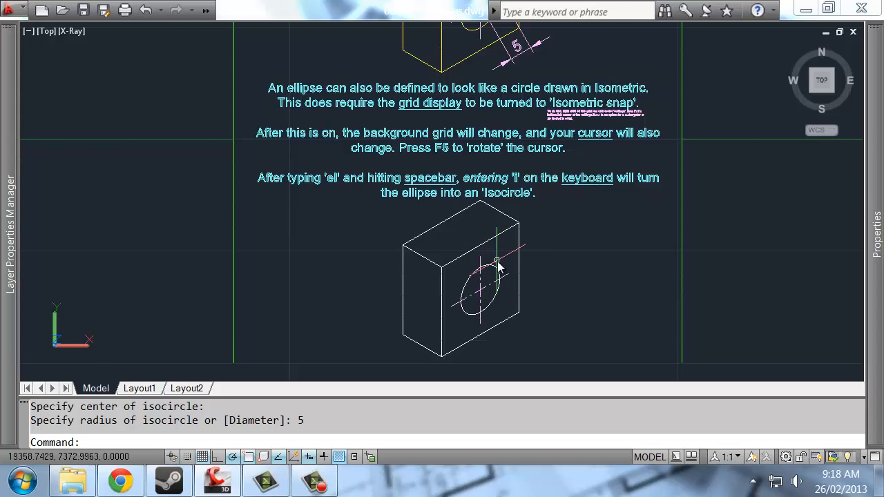
pyautogui.scroll(-3, 498, 267)
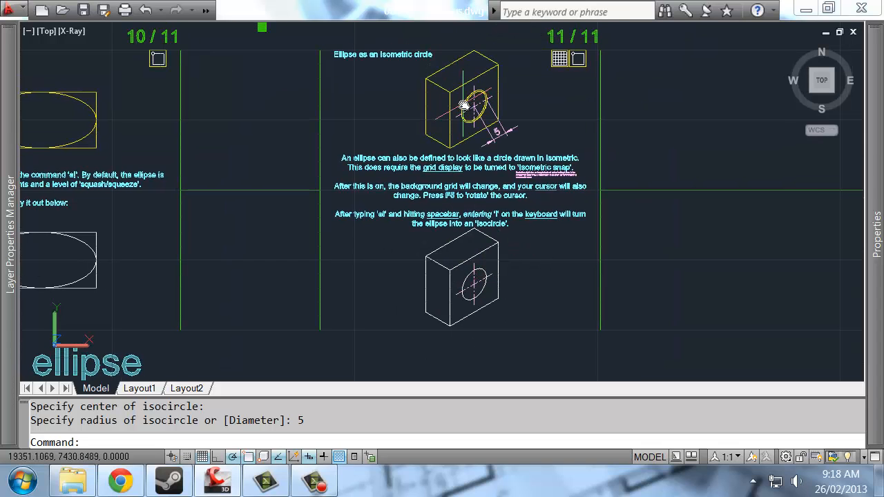
pyautogui.scroll(4, 503, 295)
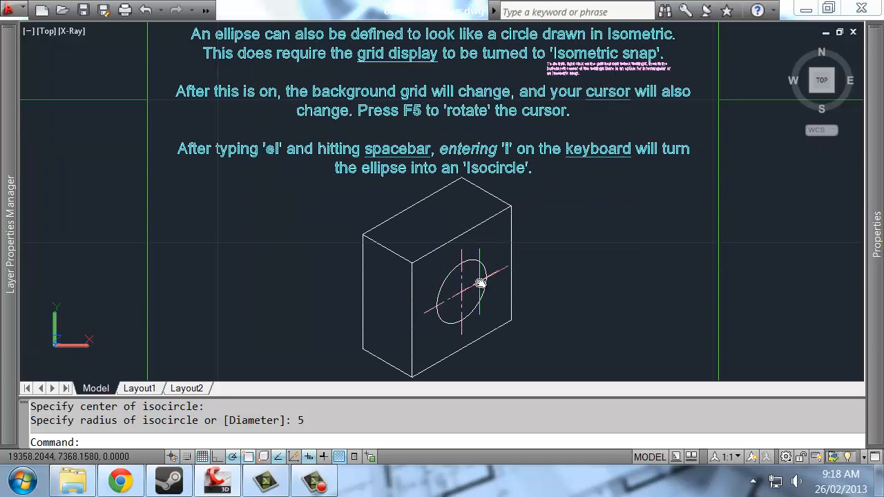
pyautogui.scroll(-4, 482, 304)
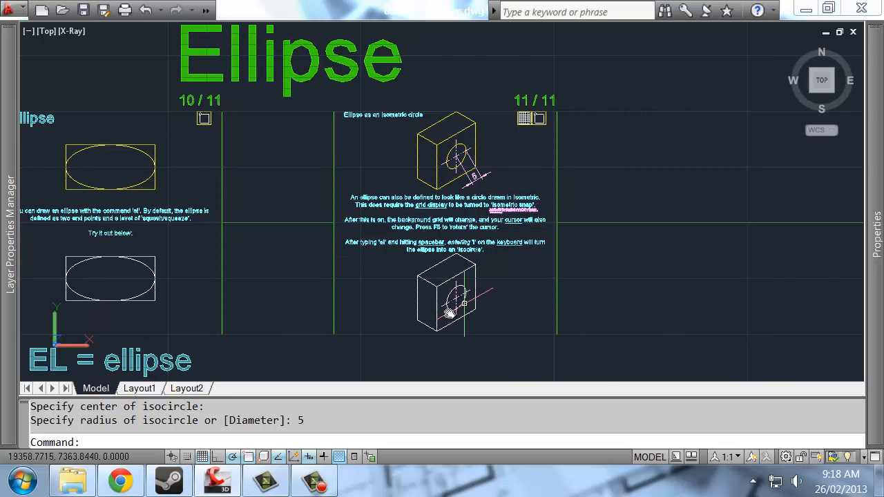
pyautogui.scroll(-3, 487, 288)
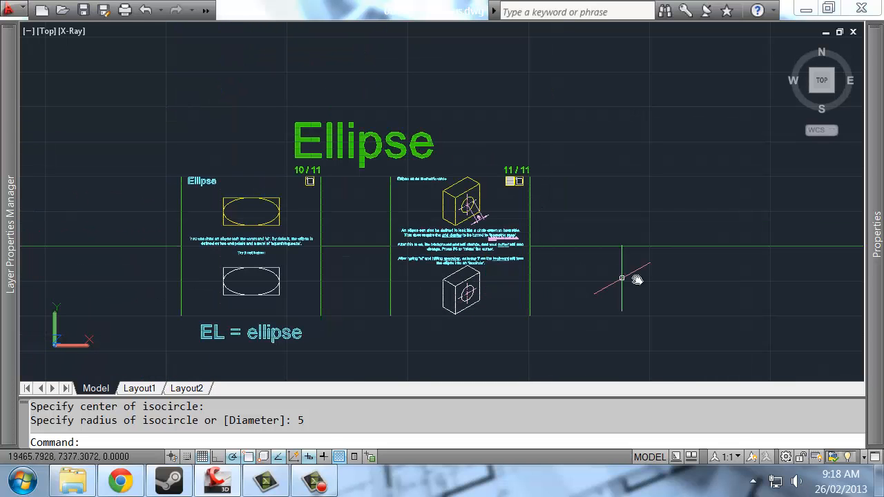
pyautogui.moveTo(642, 276)
pyautogui.mouseDown(button='middle')
pyautogui.moveTo(529, 256)
pyautogui.moveTo(310, 239)
pyautogui.mouseUp(button='middle')
pyautogui.moveTo(501, 239); pyautogui.dragTo(450, 247, button='middle')
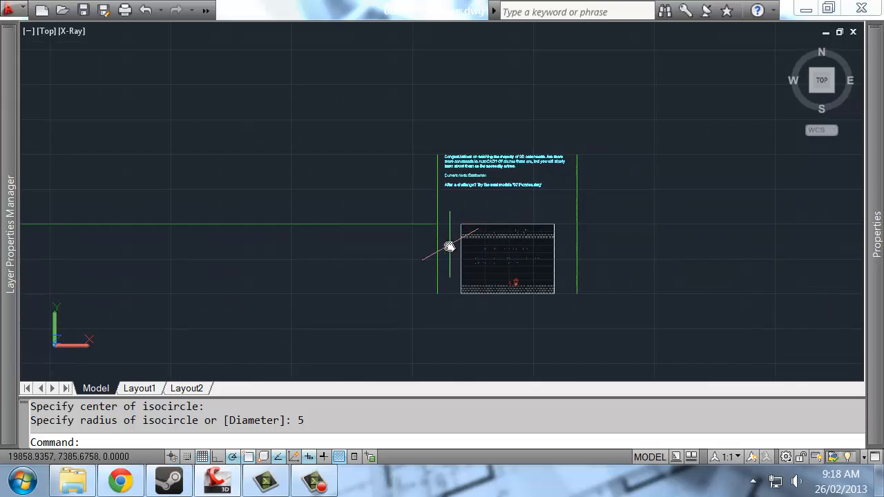
pyautogui.scroll(3, 504, 176)
pyautogui.scroll(-3, 482, 237)
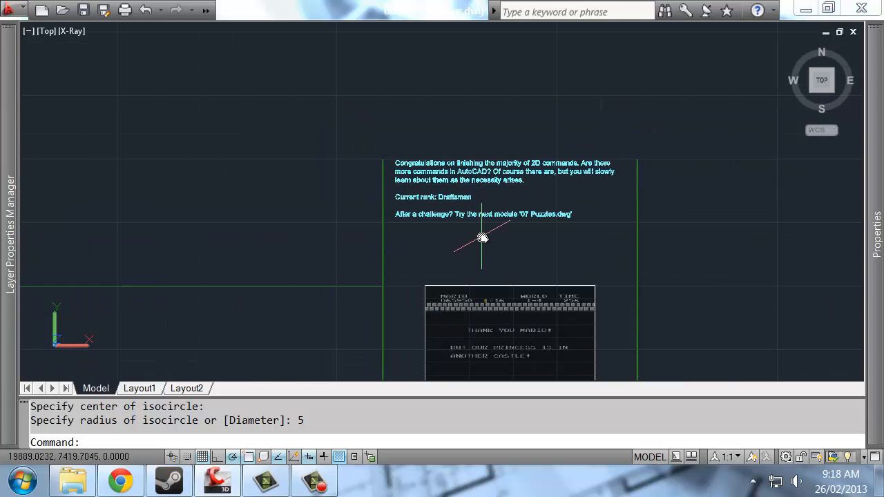
# Step: Review the completed exercises across the drawing, from Stretch and Ellipse back to the Array exercises
pyautogui.moveTo(202, 251); pyautogui.dragTo(572, 251, button='middle')
pyautogui.moveTo(258, 250); pyautogui.dragTo(528, 238, button='middle')
pyautogui.moveTo(405, 256)
pyautogui.mouseDown(button='middle')
pyautogui.moveTo(320, 243)
pyautogui.moveTo(499, 230)
pyautogui.mouseUp(button='middle')
pyautogui.moveTo(197, 232)
pyautogui.mouseDown(button='middle')
pyautogui.moveTo(384, 208)
pyautogui.moveTo(586, 197)
pyautogui.mouseUp(button='middle')
pyautogui.moveTo(328, 205); pyautogui.dragTo(491, 210, button='middle')
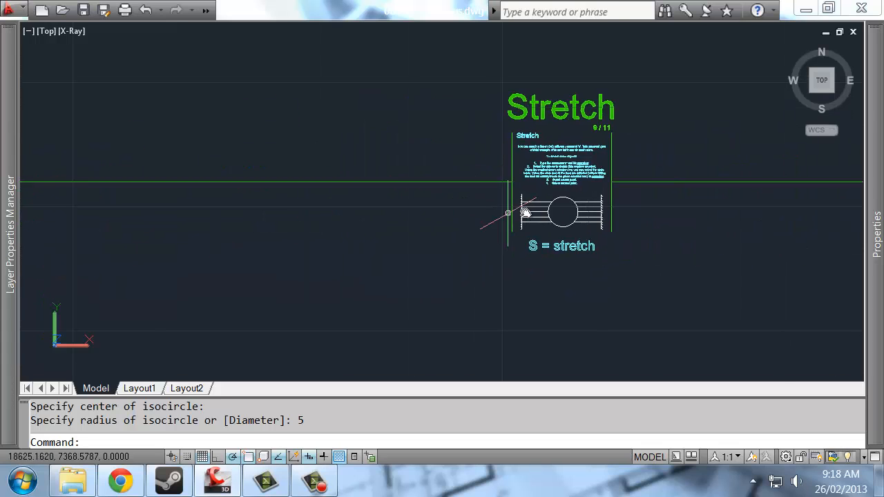
pyautogui.moveTo(650, 211); pyautogui.dragTo(291, 206, button='middle')
pyautogui.moveTo(612, 207); pyautogui.dragTo(311, 212, button='middle')
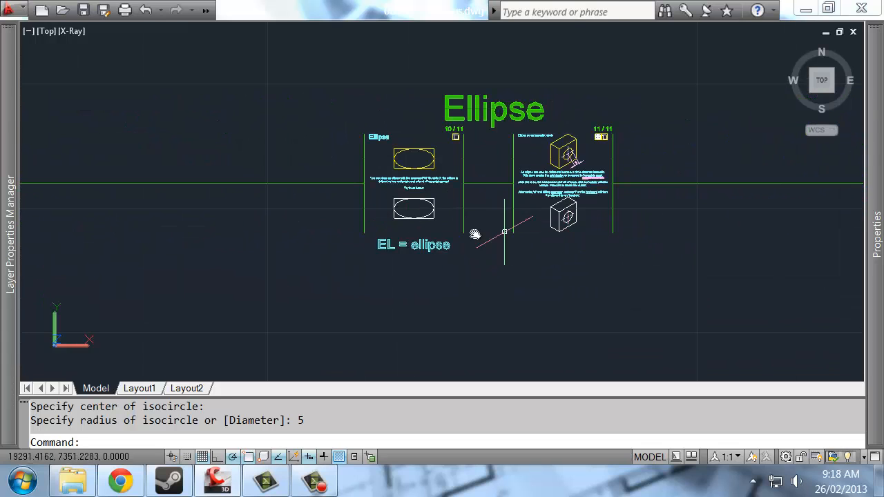
pyautogui.moveTo(247, 234); pyautogui.dragTo(615, 228, button='middle')
pyautogui.moveTo(281, 207); pyautogui.dragTo(665, 227, button='middle')
pyautogui.moveTo(207, 206)
pyautogui.mouseDown(button='middle')
pyautogui.moveTo(337, 214)
pyautogui.moveTo(658, 211)
pyautogui.mouseUp(button='middle')
pyautogui.moveTo(194, 237); pyautogui.dragTo(489, 237, button='middle')
pyautogui.moveTo(582, 237); pyautogui.dragTo(427, 231, button='middle')
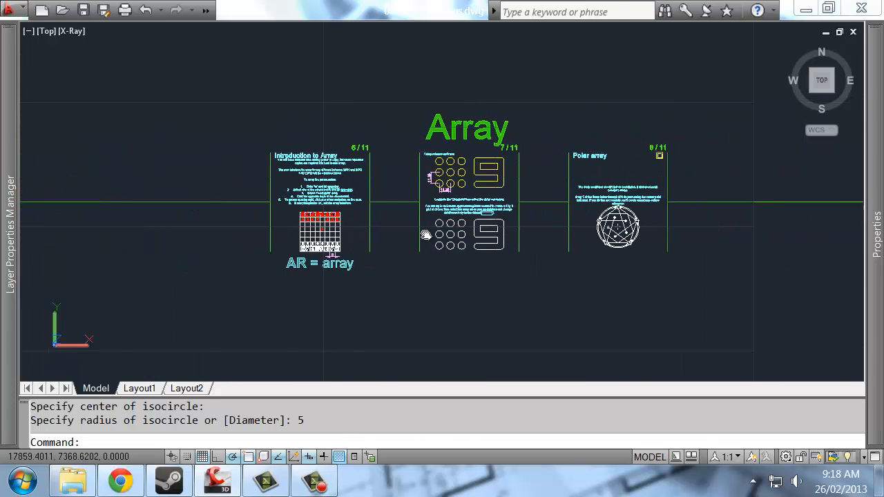
pyautogui.moveTo(546, 264); pyautogui.dragTo(326, 262, button='middle')
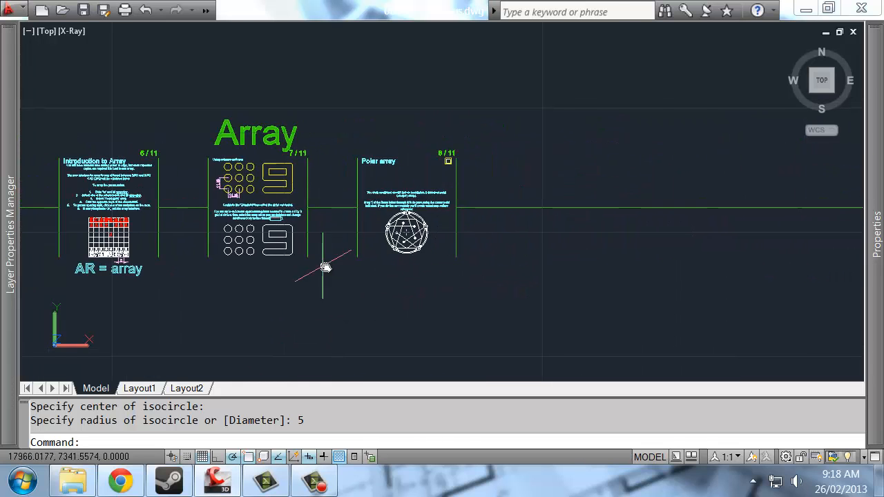
pyautogui.moveTo(489, 248); pyautogui.dragTo(566, 247, button='middle')
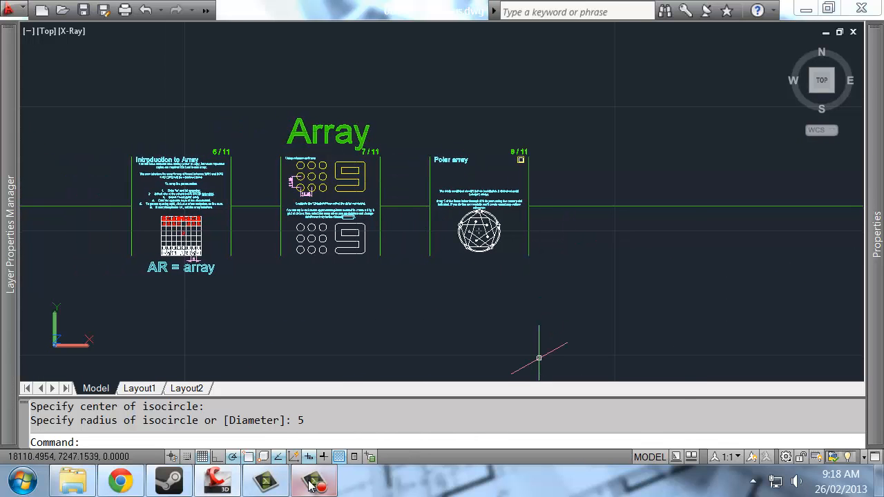